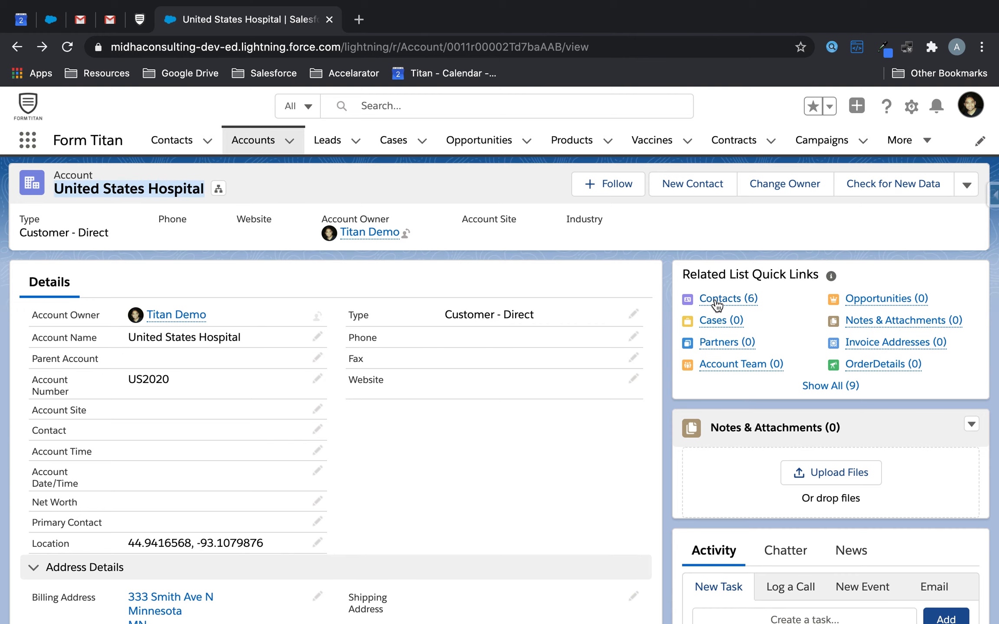
Step: Preview the contacts related to the United States Hospital account in Salesforce, then return to the Word document
mouse_move(720, 301)
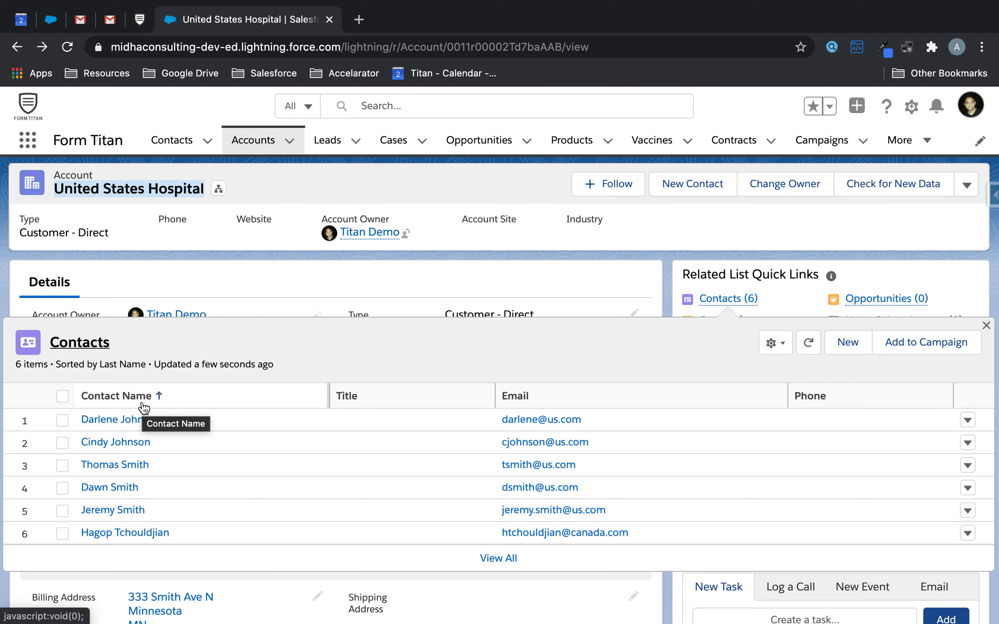
key(ctrl+Left)
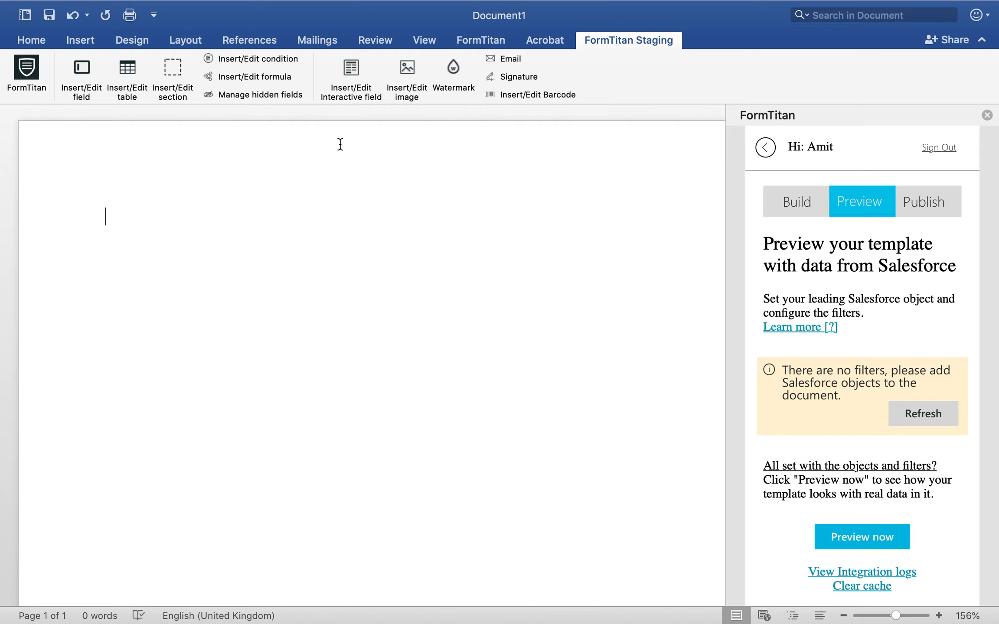
Step: Insert a FormTitan section based on the Contact object with Multi-column and Auto page-break enabled
click(174, 74)
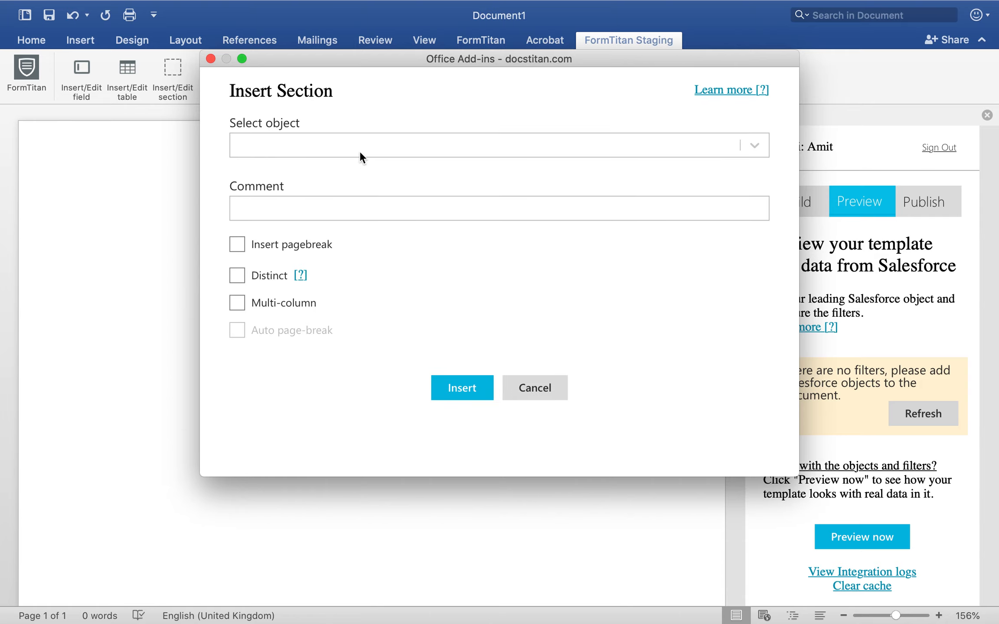
click(360, 148)
text(cont)
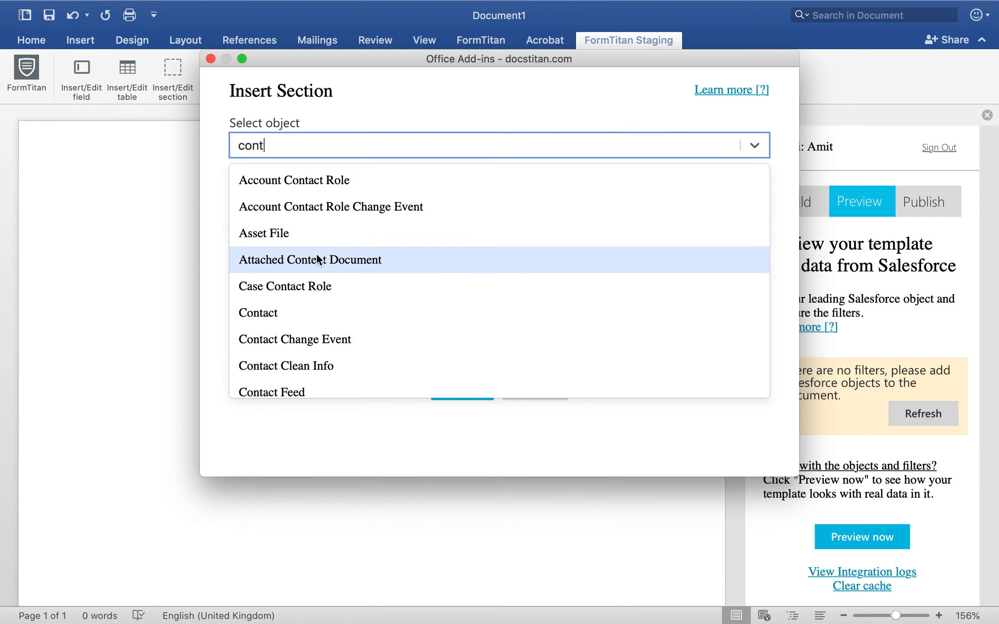
click(282, 309)
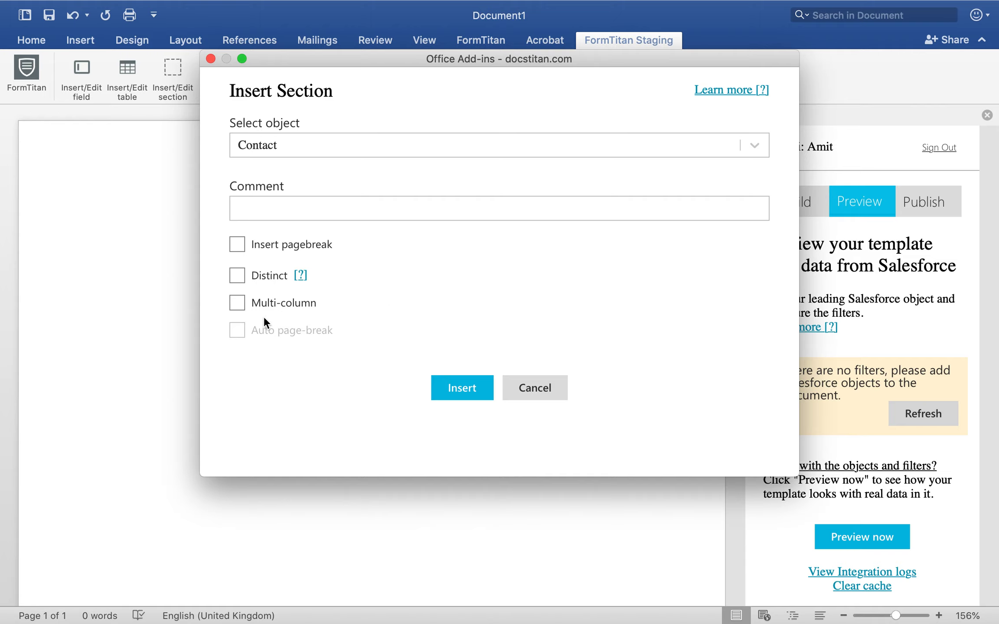
click(236, 303)
click(238, 334)
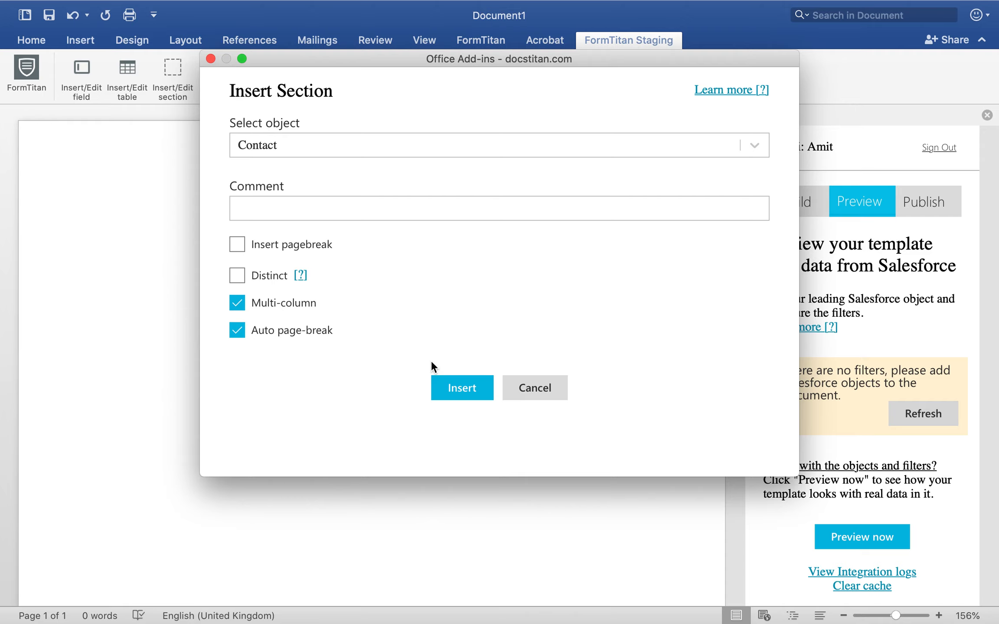
click(457, 389)
Step: Replace the section's placeholder text with a run of blank lines to make room for content between its tags
click(224, 216)
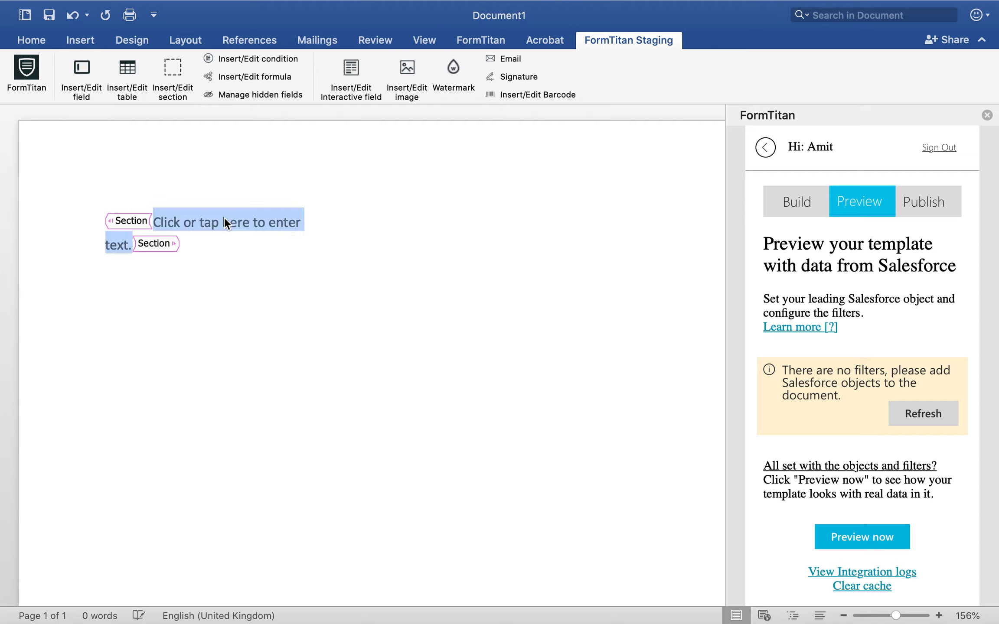
key(Return)
key(Return)
key(Return)
key(Return)
key(Return)
key(Return)
key(Return)
key(Return)
key(Return)
key(Return)
key(Return)
key(Return)
key(Return)
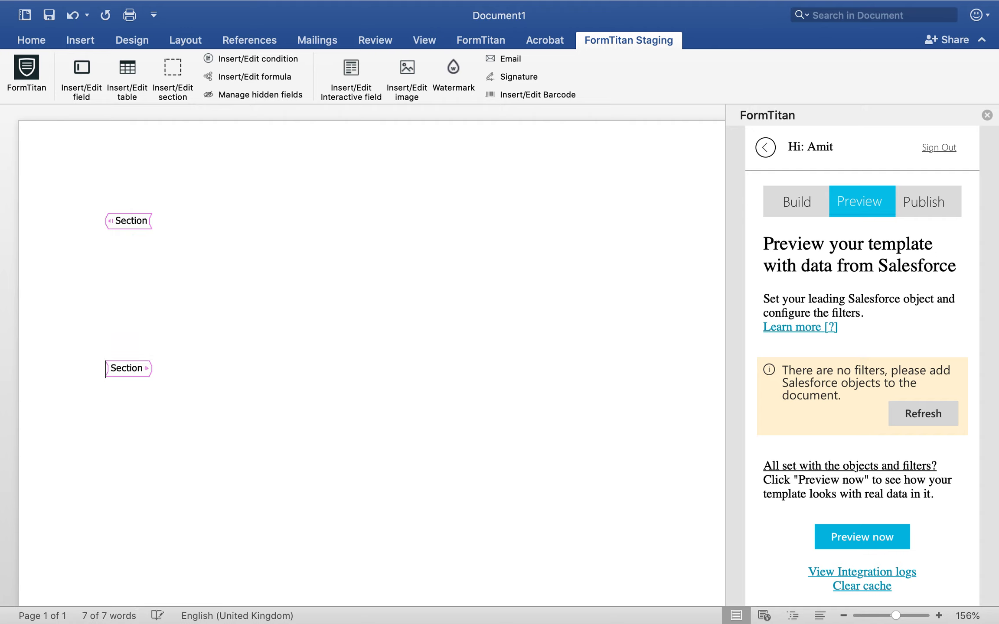
key(Return)
click(166, 260)
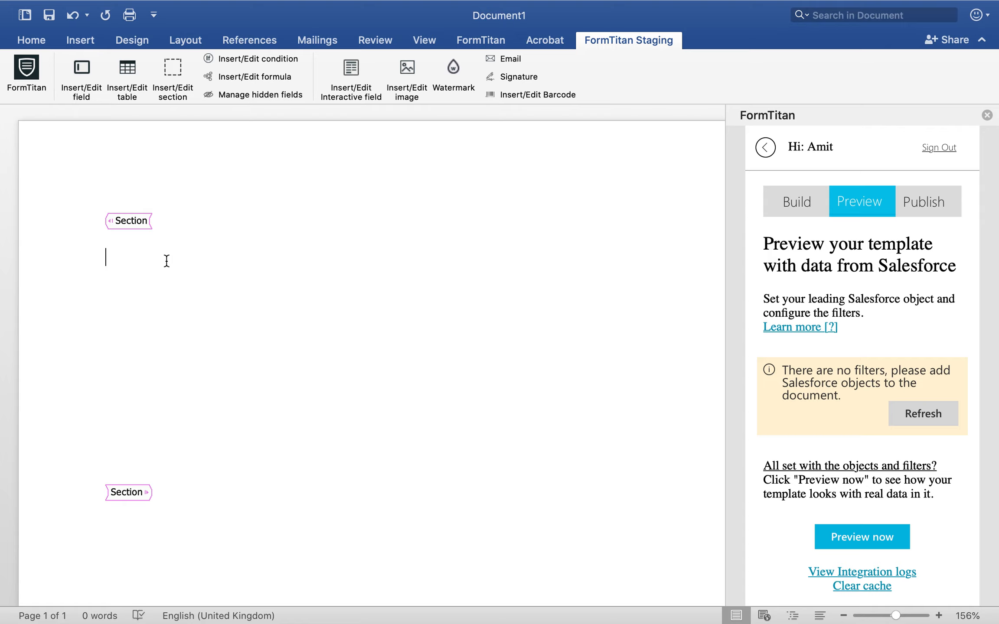
key(Return)
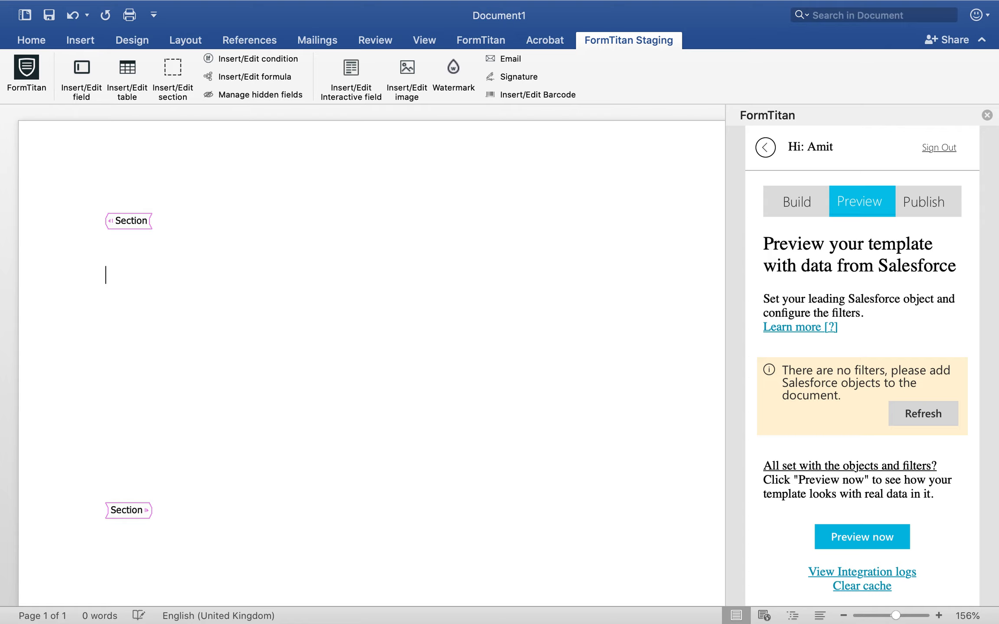
Step: Lay out the whole document in three equal-width columns with a line between them
click(193, 40)
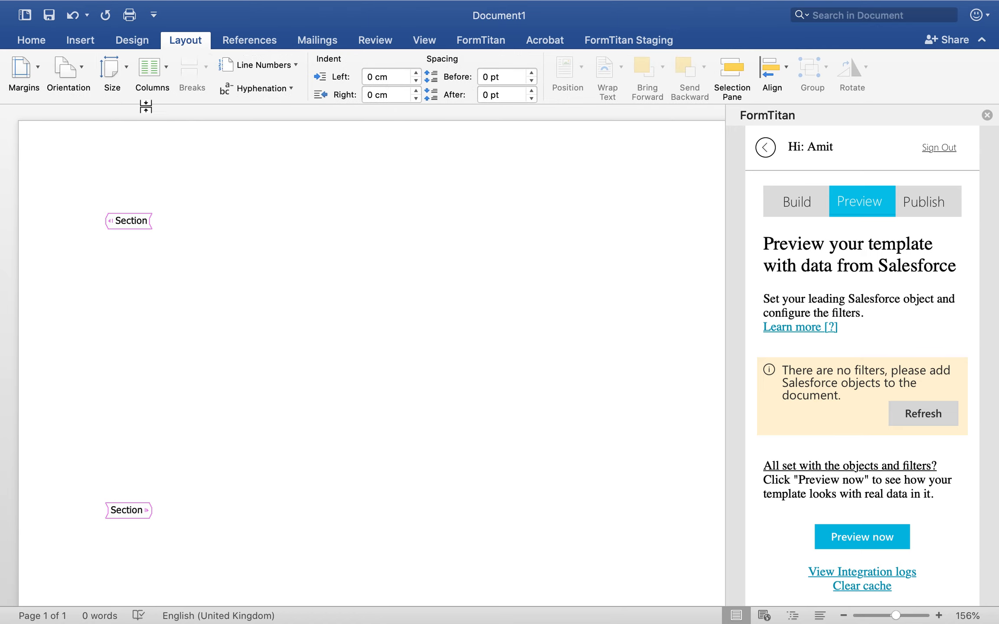
click(163, 76)
click(185, 170)
click(165, 75)
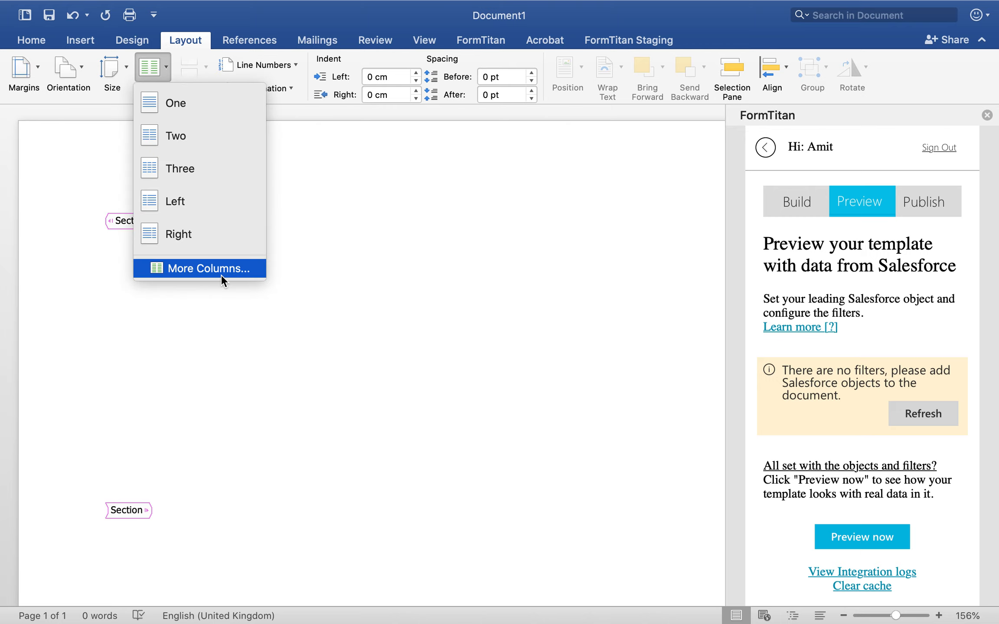
click(220, 275)
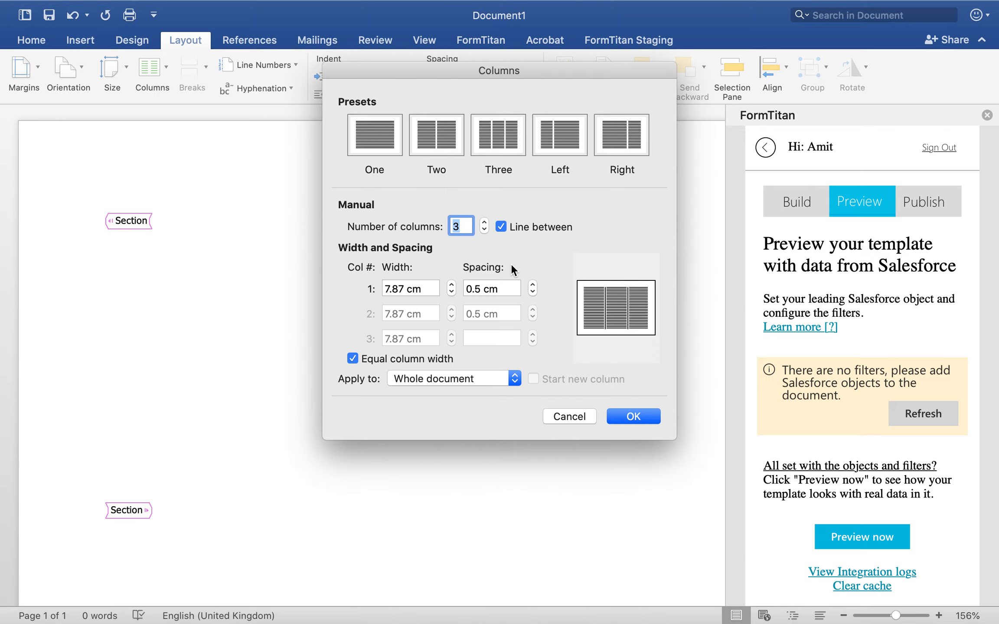
click(499, 225)
click(500, 226)
click(634, 416)
Step: Add a blank line below the opening section tag and insert the picture 0.png from the Desktop there
click(162, 300)
click(128, 244)
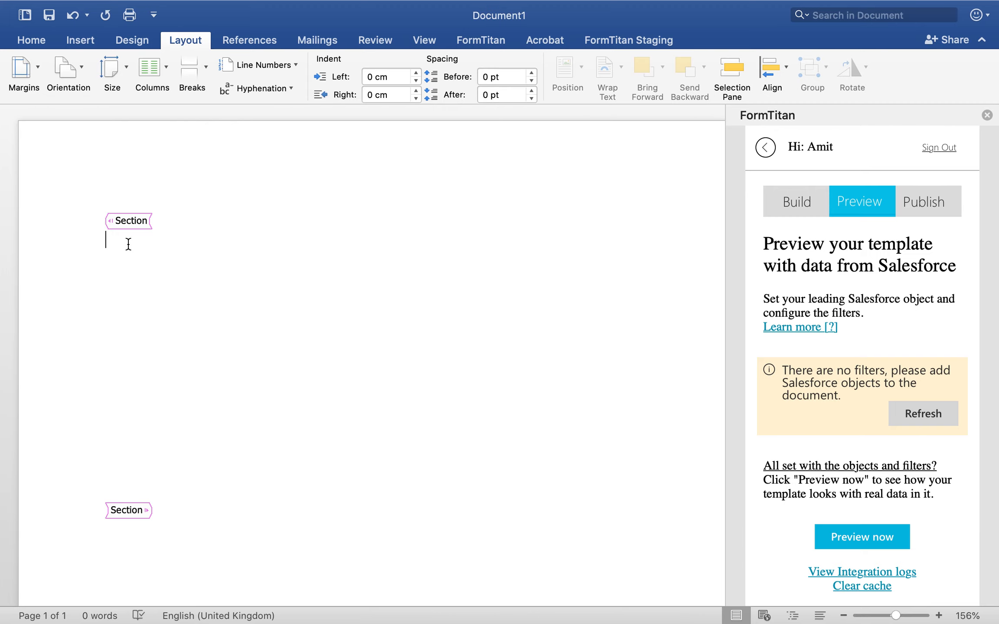
key(Return)
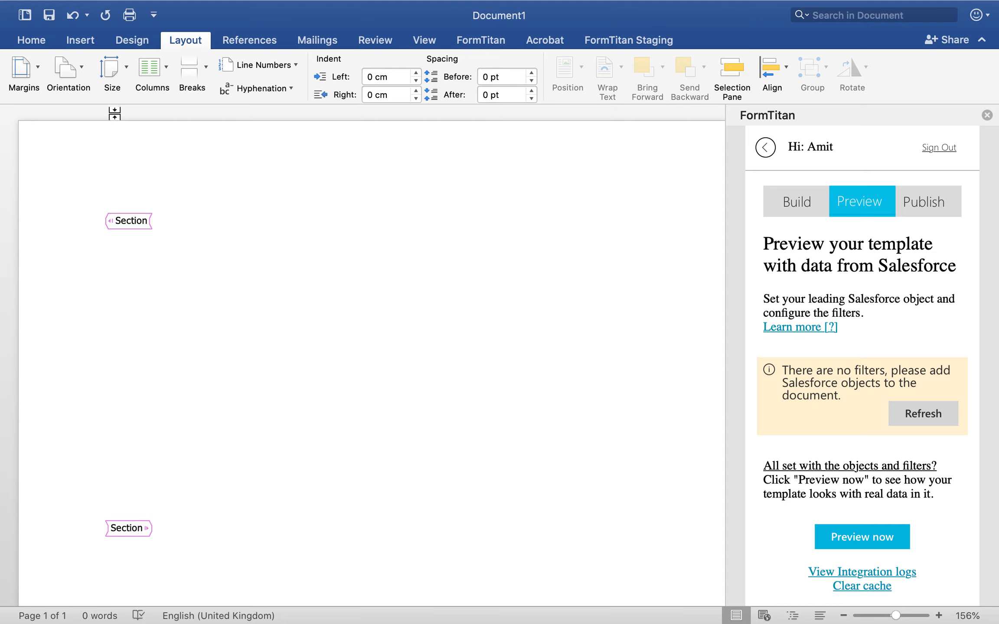
click(80, 40)
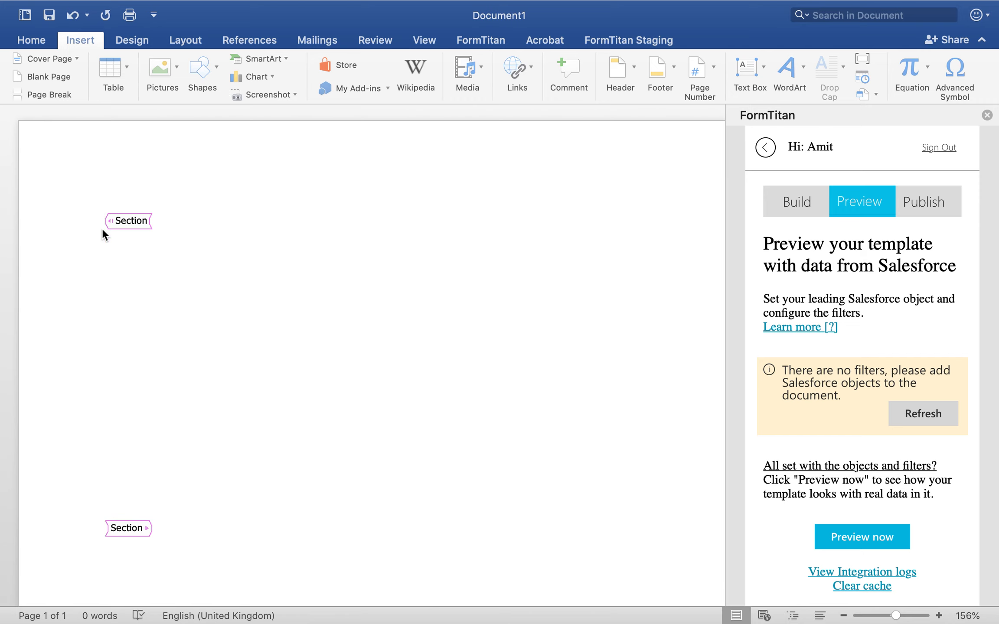
click(177, 67)
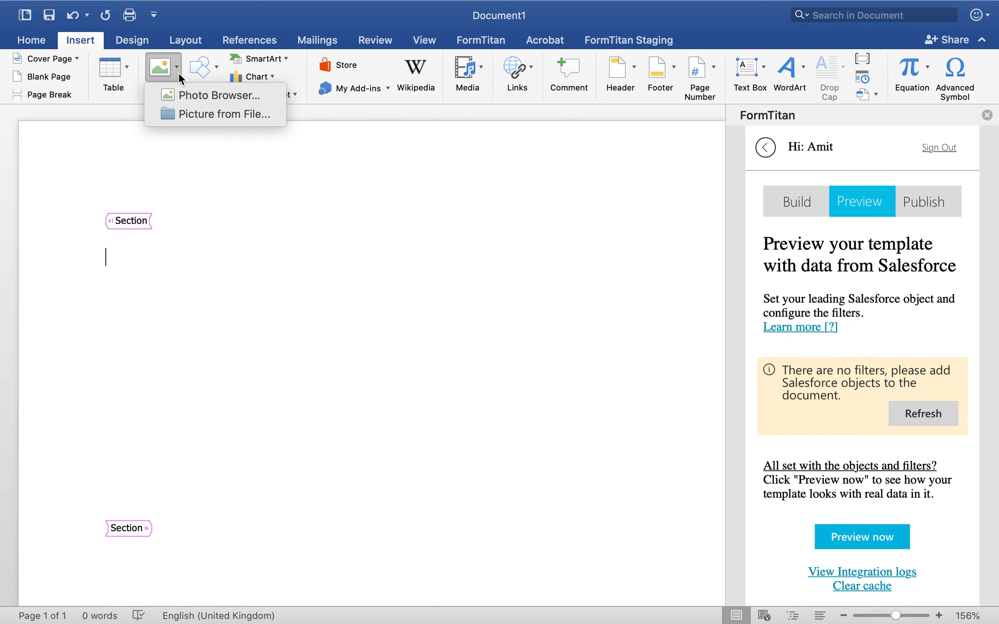
key(Return)
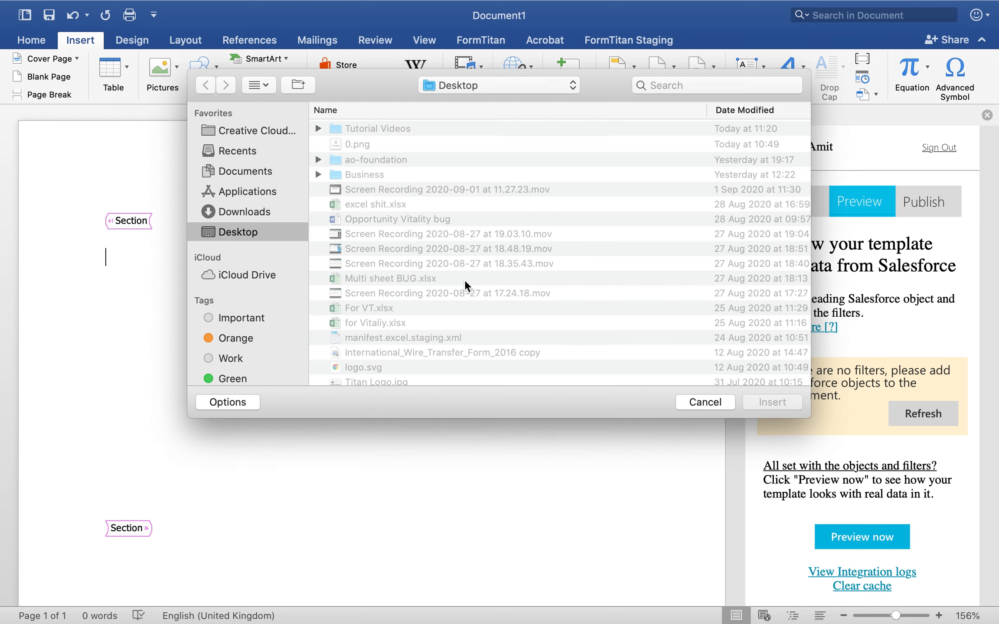
double_click(377, 143)
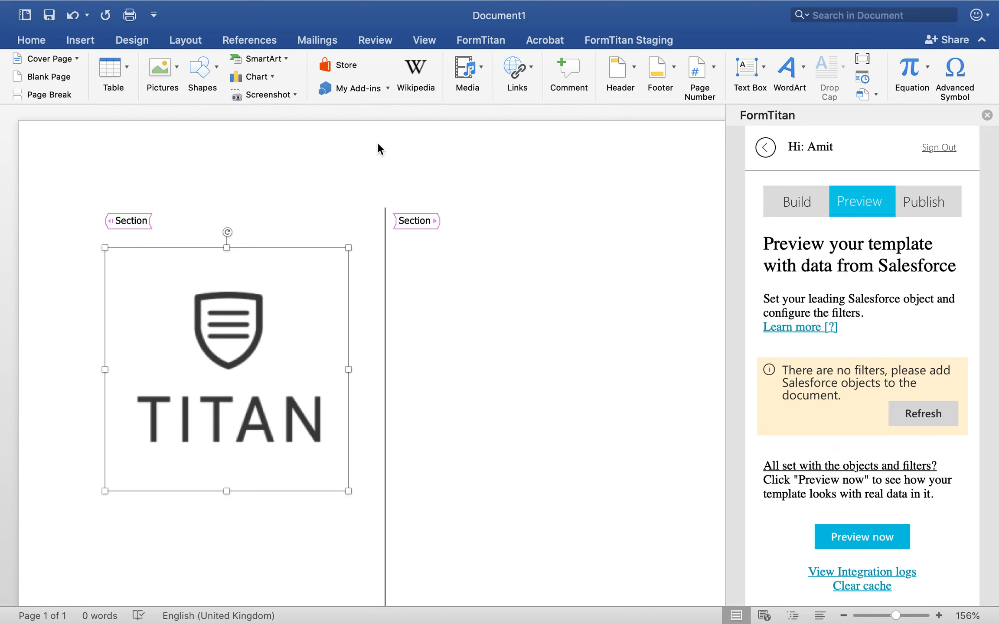
Step: Shrink the TITAN logo to a small square picture and start a new line below it
drag(348, 489, 163, 342)
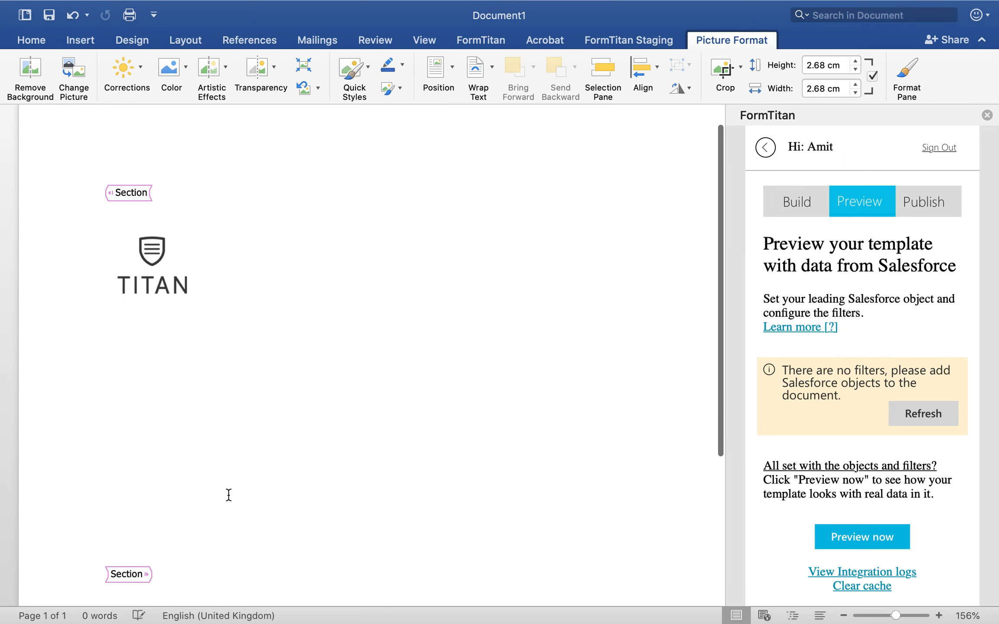
drag(196, 328, 153, 286)
click(203, 271)
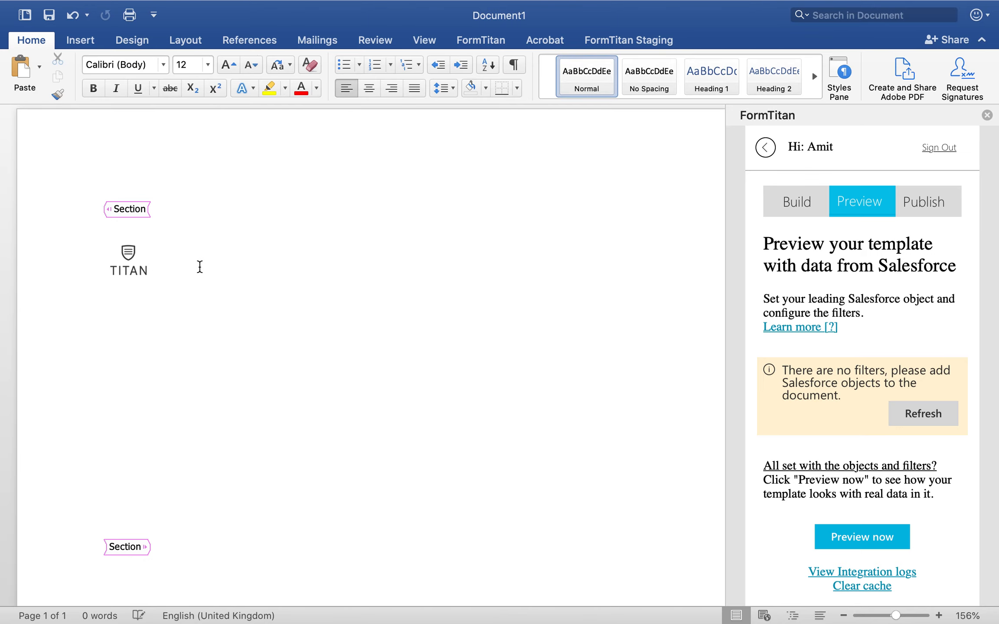
key(Return)
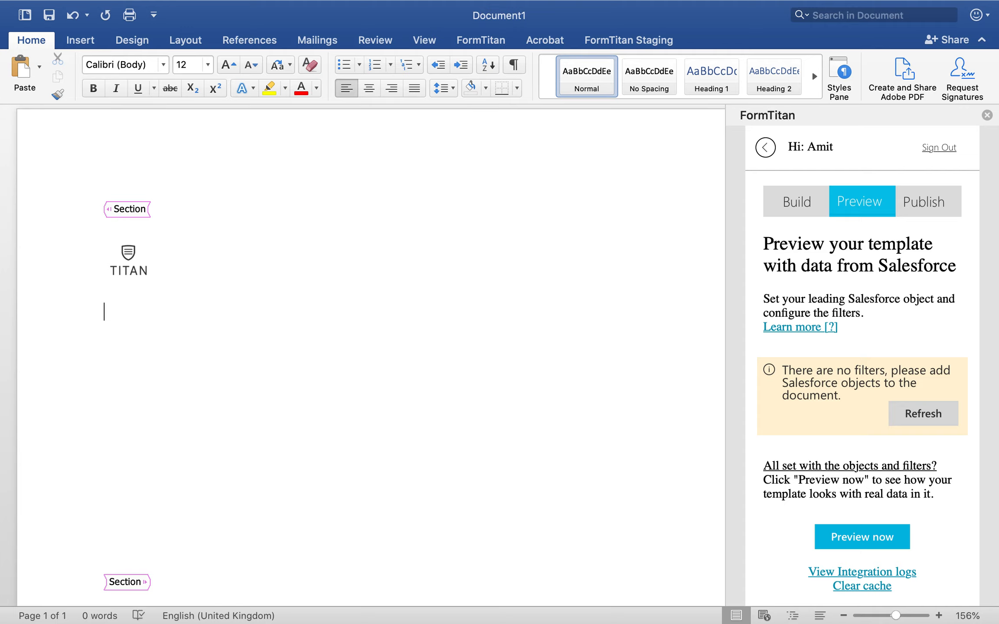
Step: Switch to Salesforce, open the fifth contact related to the account and examine the image in its Rich Text Field
key(ctrl+Right)
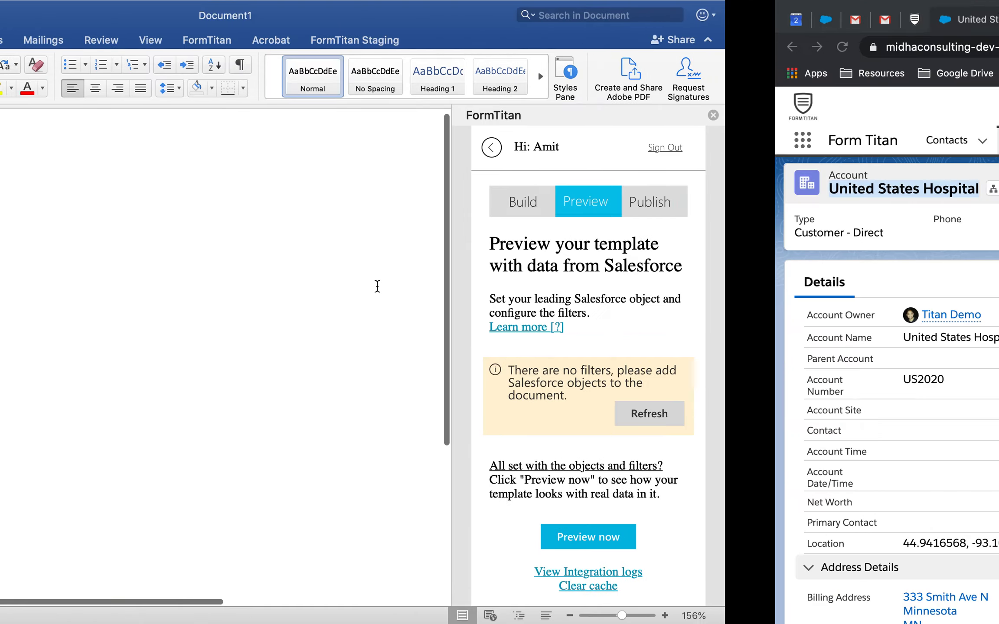
mouse_move(751, 300)
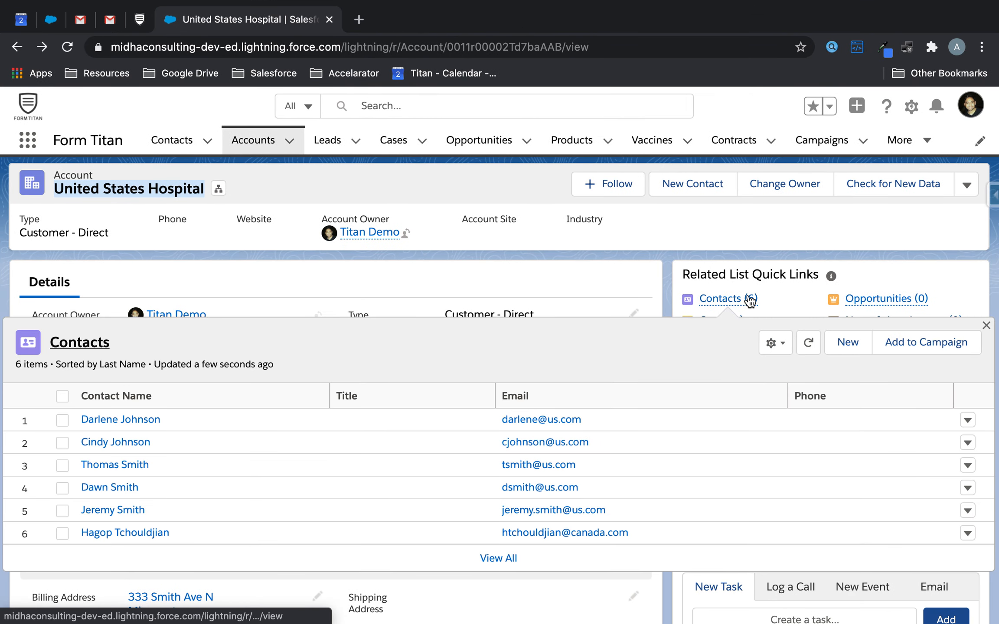
click(113, 511)
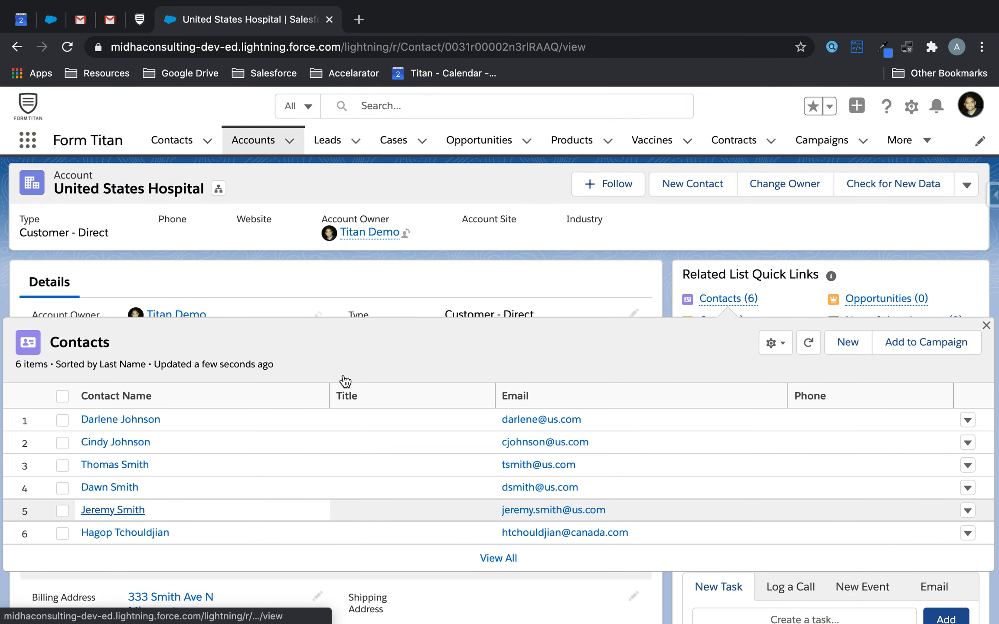
scroll(342, 380, down, 5)
scroll(344, 376, down, 4)
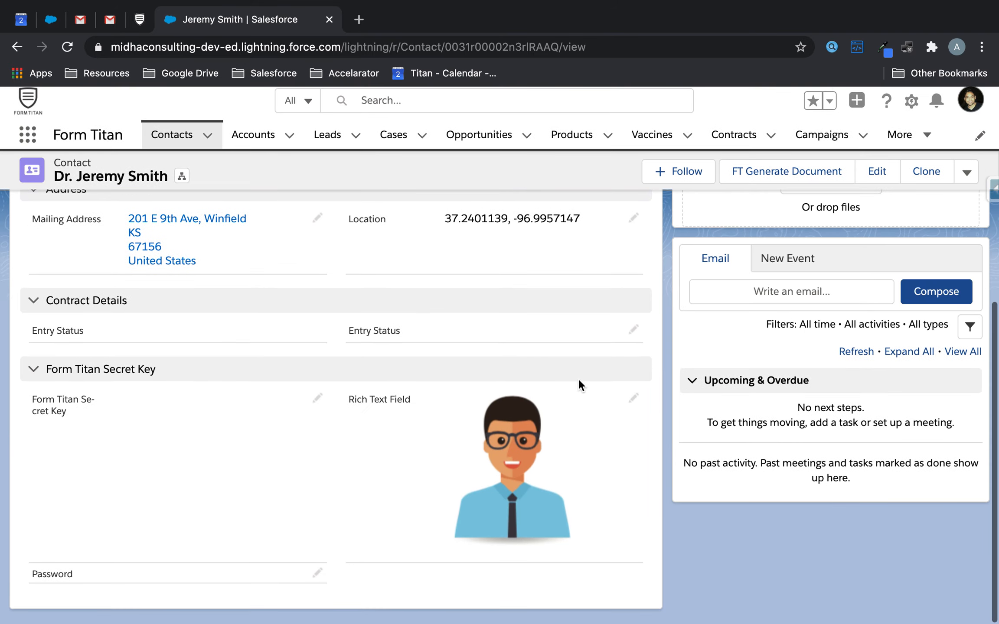
Step: Switch back to Word and start a new FormTitan field for the Contact object using Rich Text Field
key(ctrl+Left)
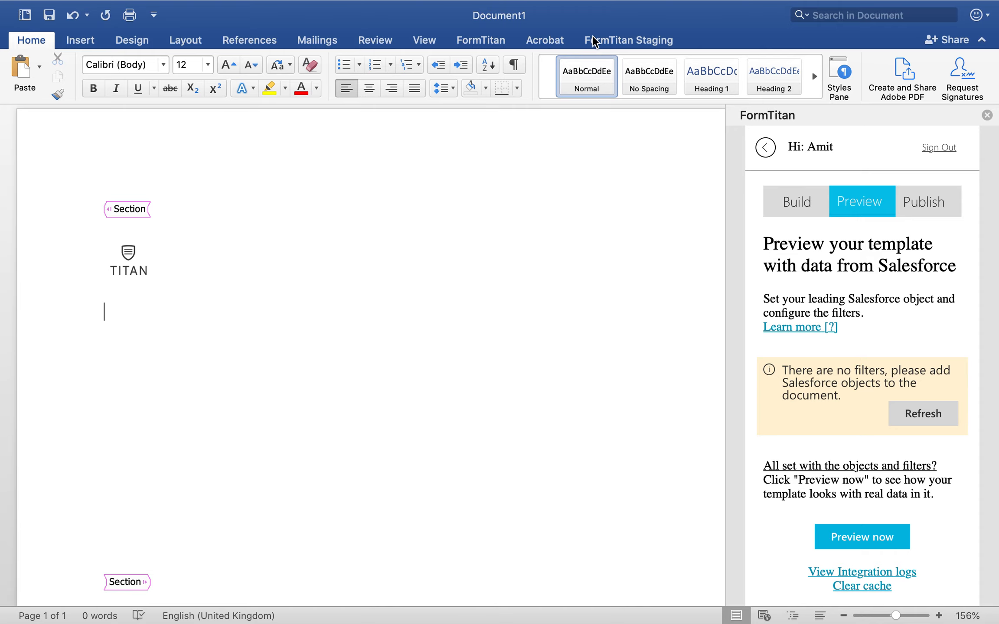
click(628, 40)
click(94, 76)
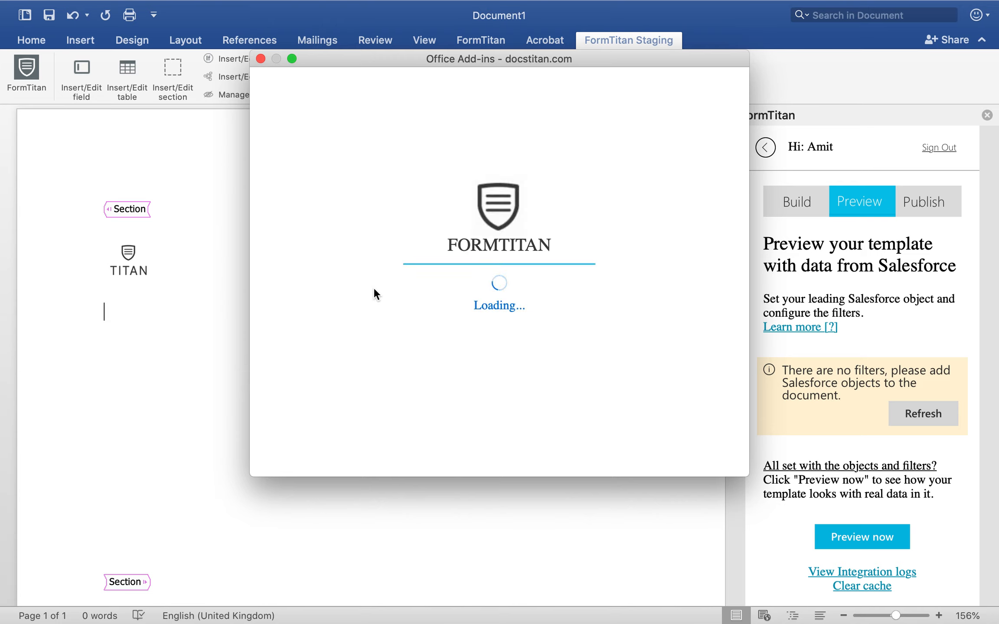
click(380, 316)
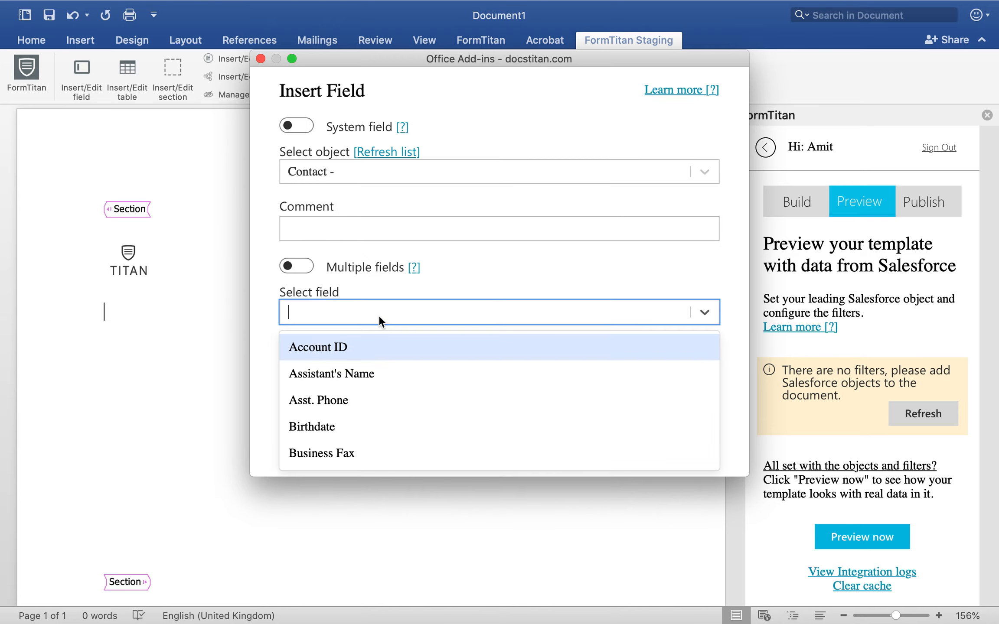
text(rich)
click(387, 347)
Step: Format the field to parse as a Salesforce image with width 80 and height 80, and insert it below the logo
click(375, 367)
click(410, 269)
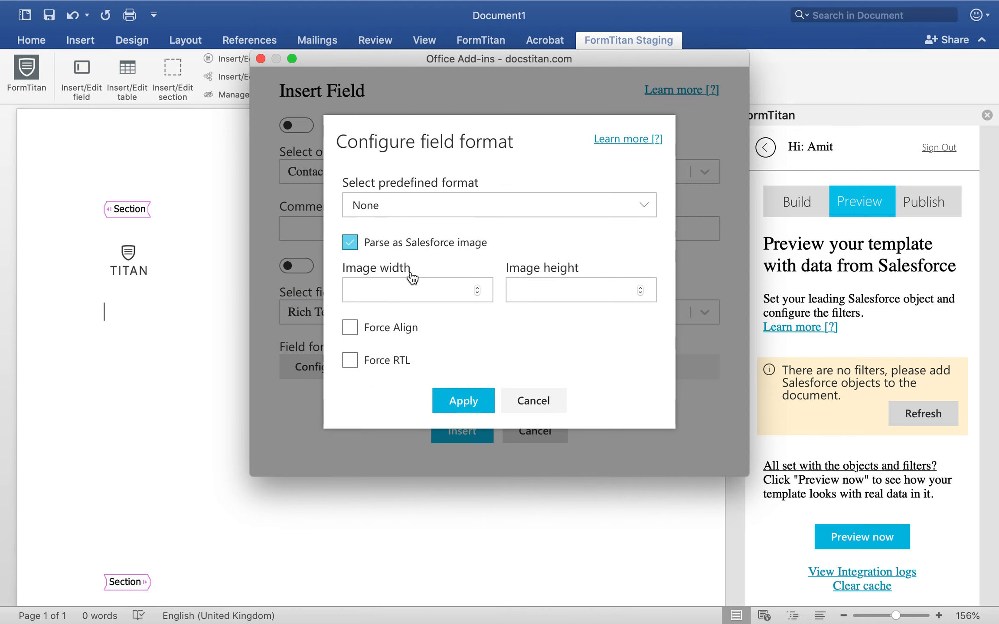
click(435, 294)
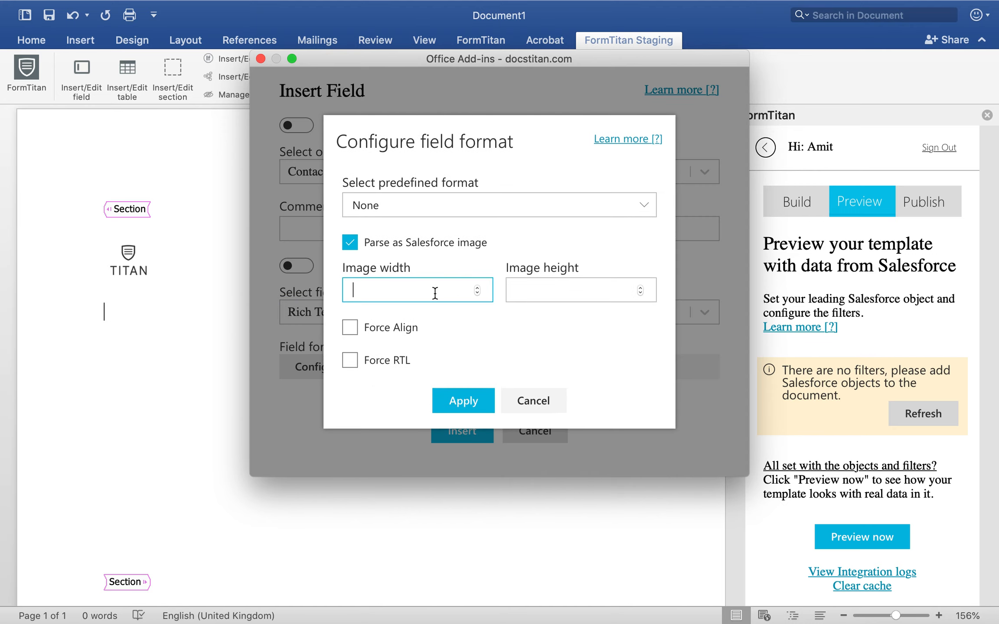
text(80)
click(568, 292)
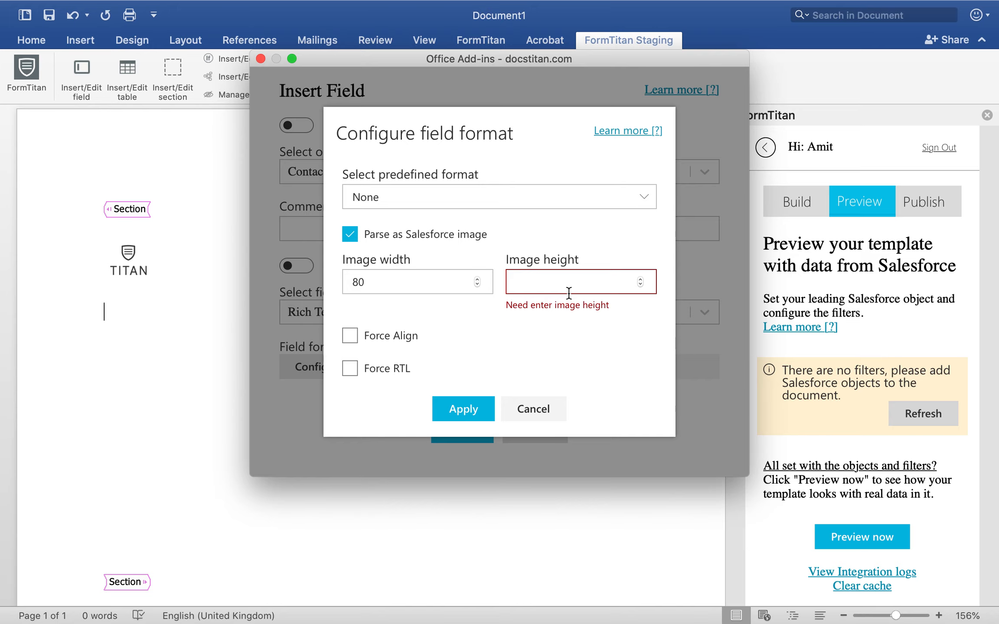
text(80)
click(556, 200)
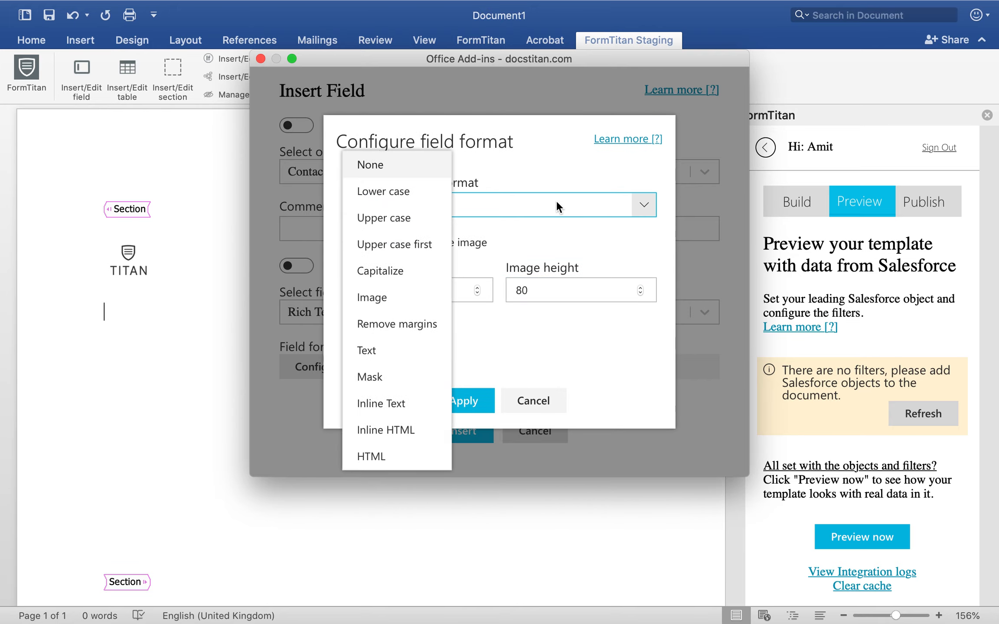
click(554, 161)
click(462, 401)
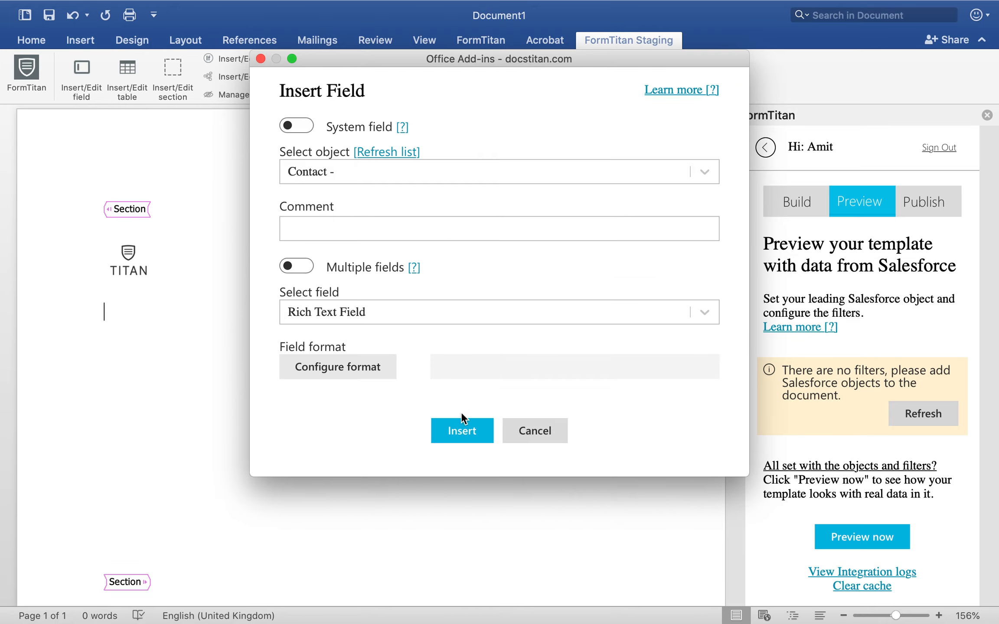
click(470, 434)
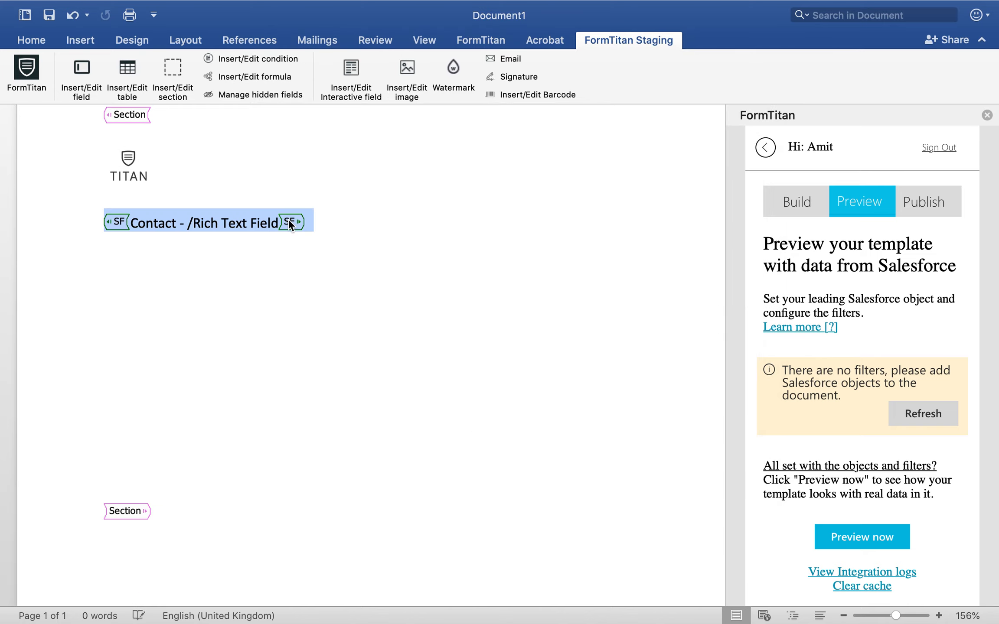
Step: Replace the display text of the Rich Text Field tag below the logo with "Image"
key(BackSpace)
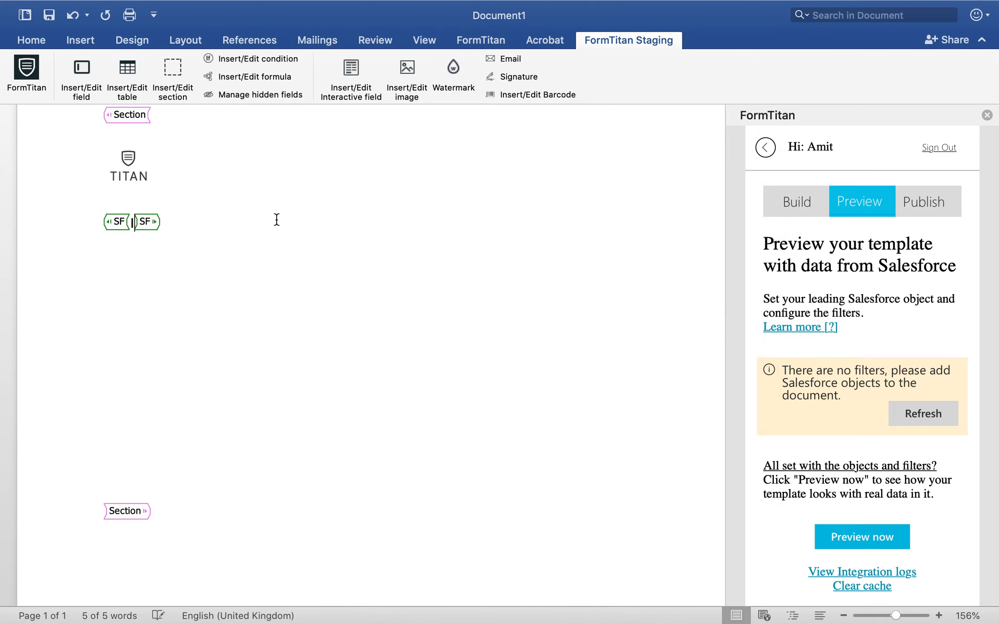
text(Image)
click(267, 322)
scroll(267, 322, up, 1)
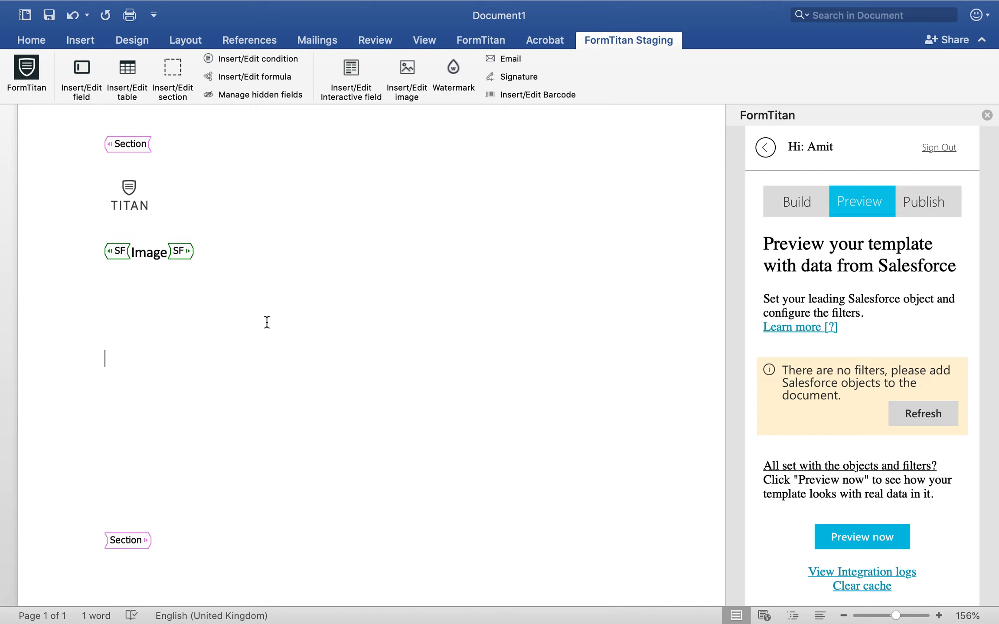
Step: Delete the surplus blank lines between the Image field and the section's closing tag
click(225, 249)
key(Return)
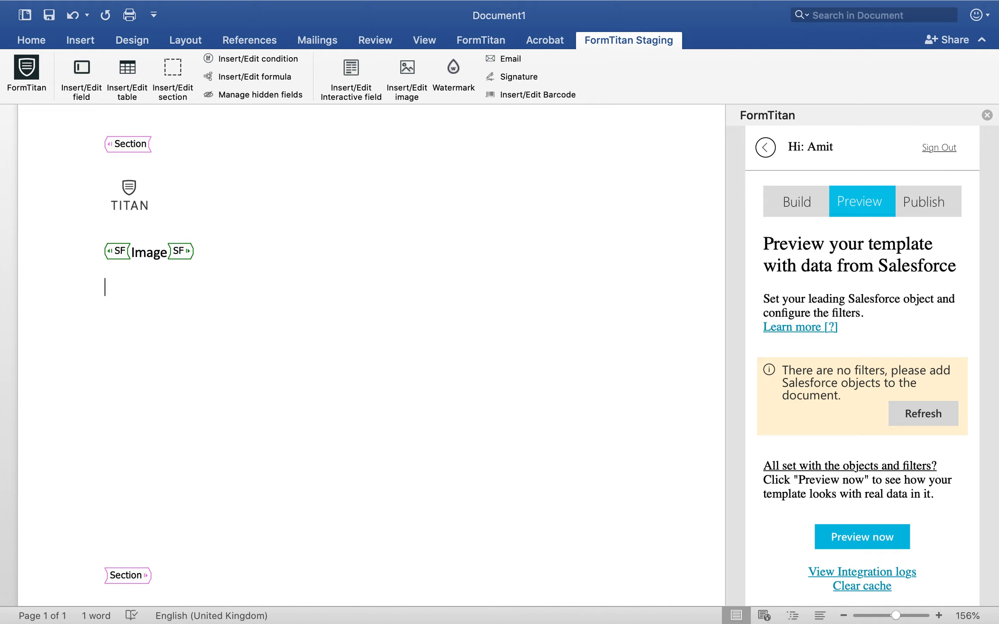
click(129, 538)
key(BackSpace)
key(BackSpace)
key(BackSpace)
key(BackSpace)
key(BackSpace)
key(BackSpace)
key(BackSpace)
key(BackSpace)
key(BackSpace)
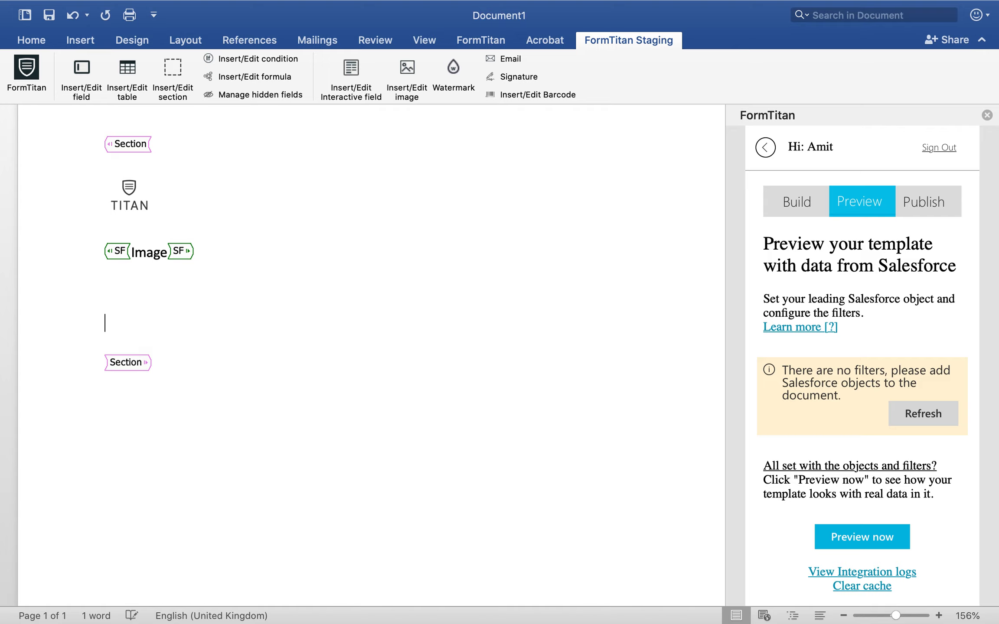
key(BackSpace)
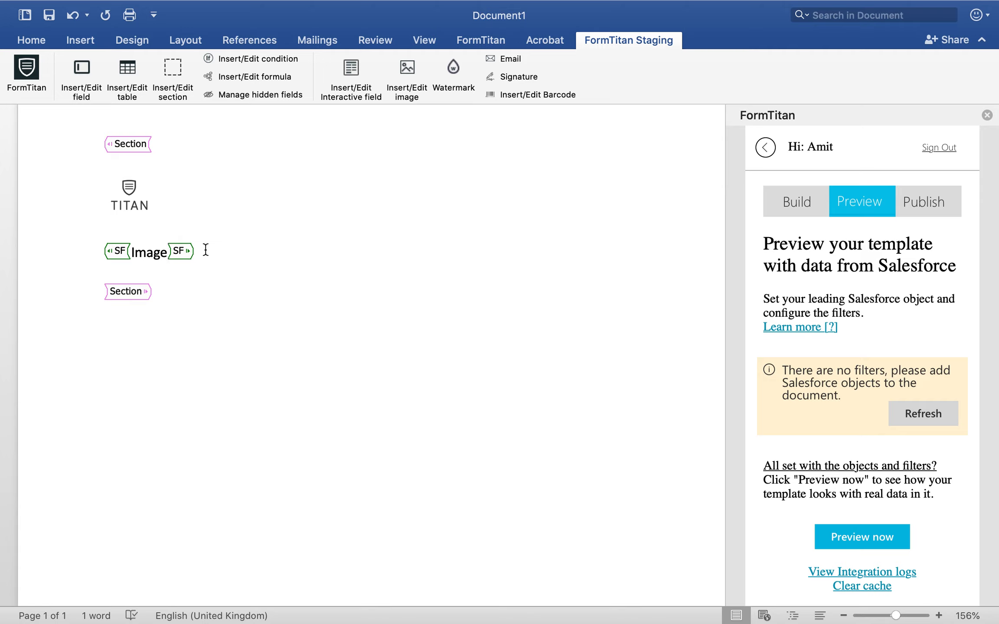
Step: Insert a Contact field for Full Name on a new line below the Image field
key(Return)
click(81, 69)
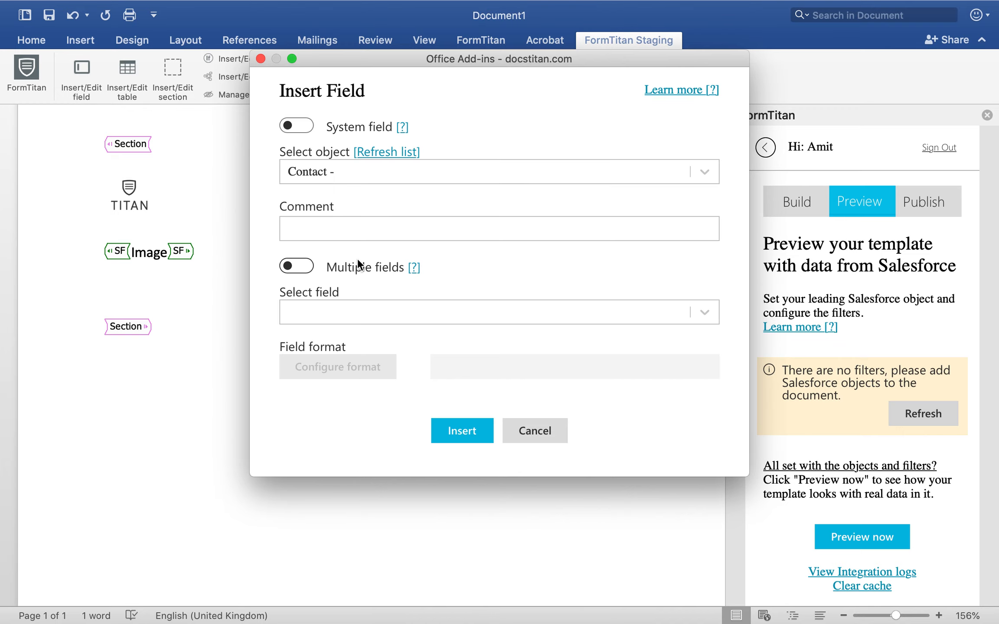
click(342, 310)
text(ful)
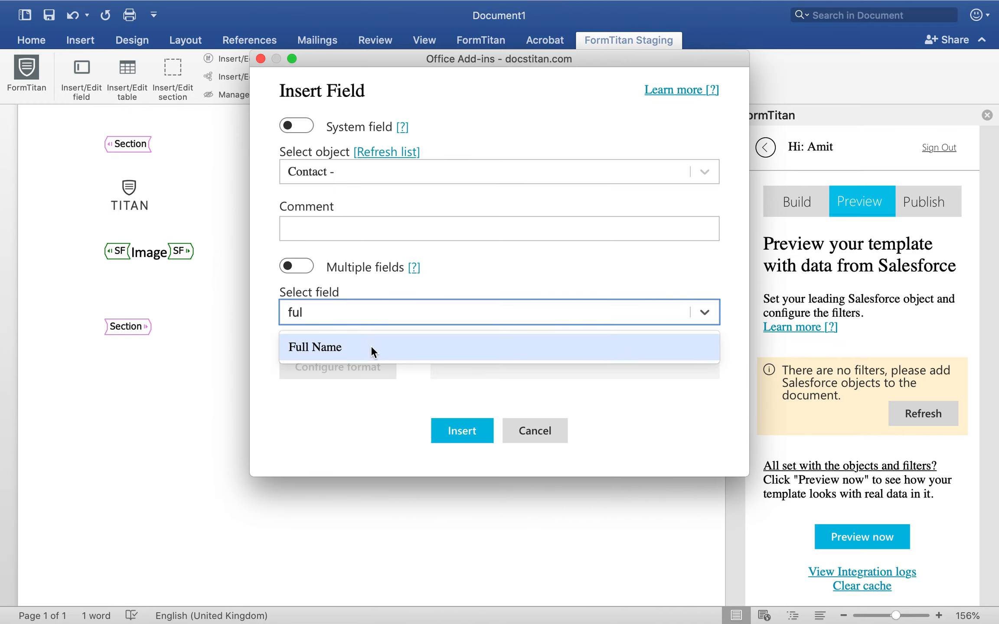
click(370, 346)
click(463, 431)
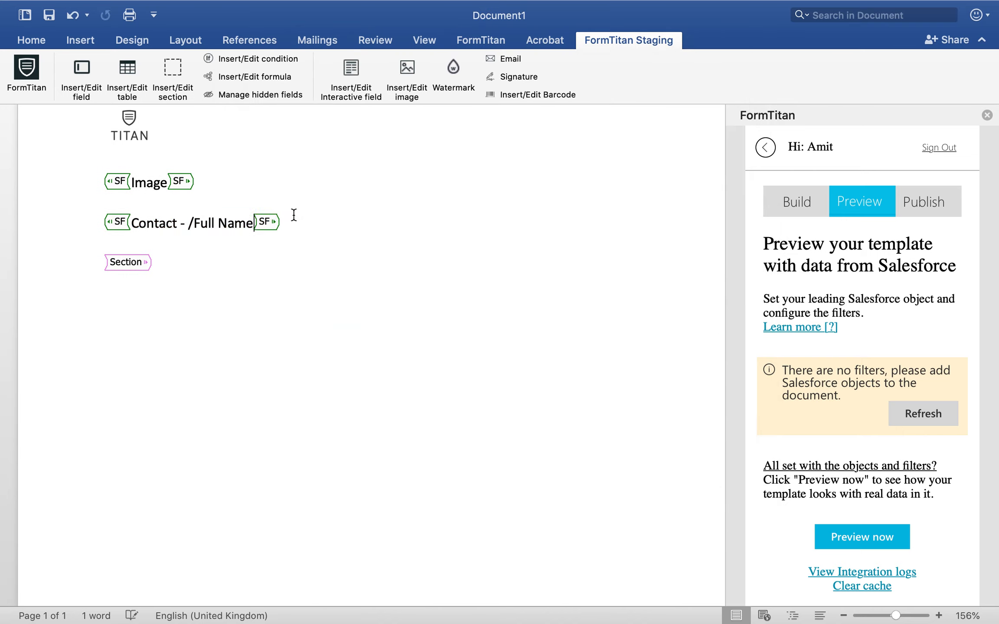
Step: Insert a Contact field for Mailing Country on a new line below the Full Name field
click(286, 219)
key(Return)
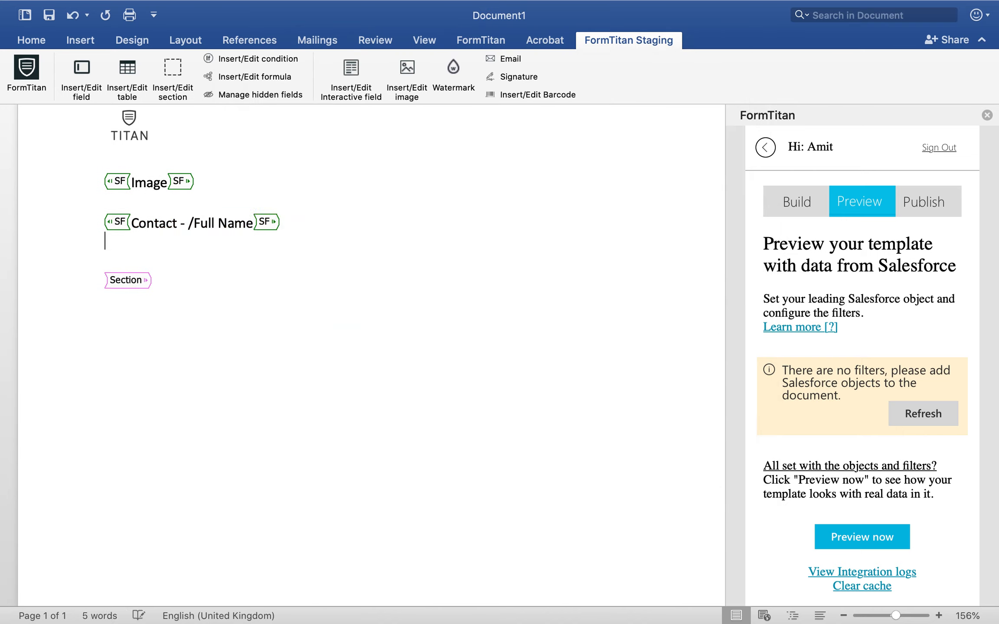
click(84, 94)
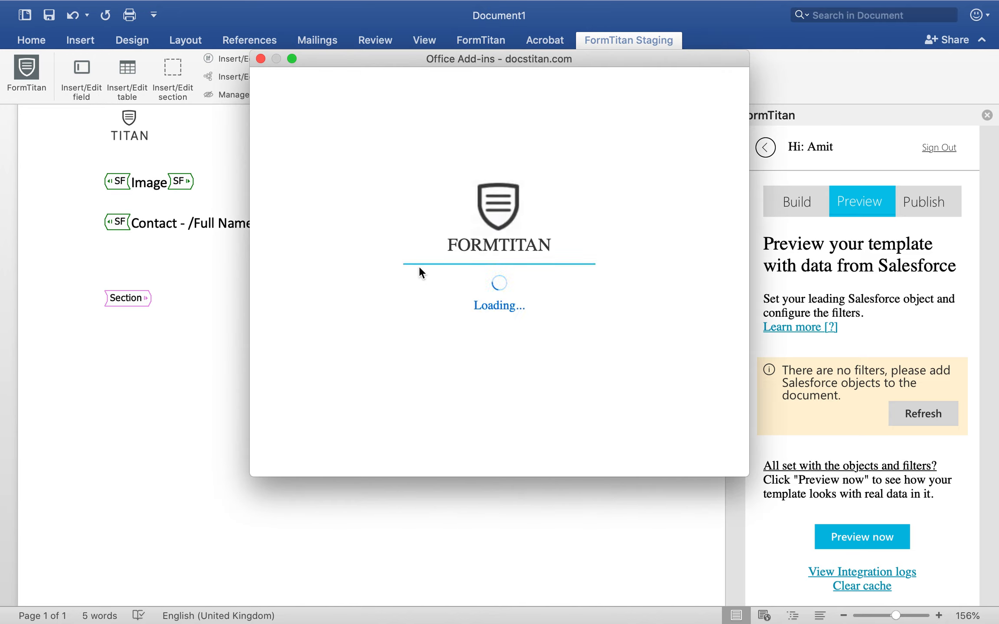
click(349, 315)
text(mailing)
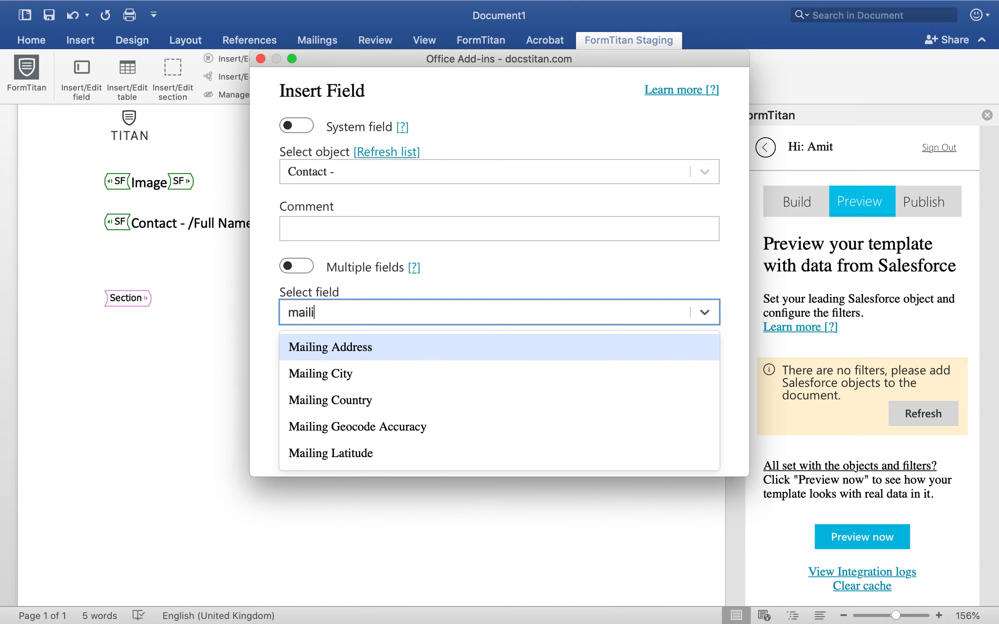
click(399, 396)
click(490, 427)
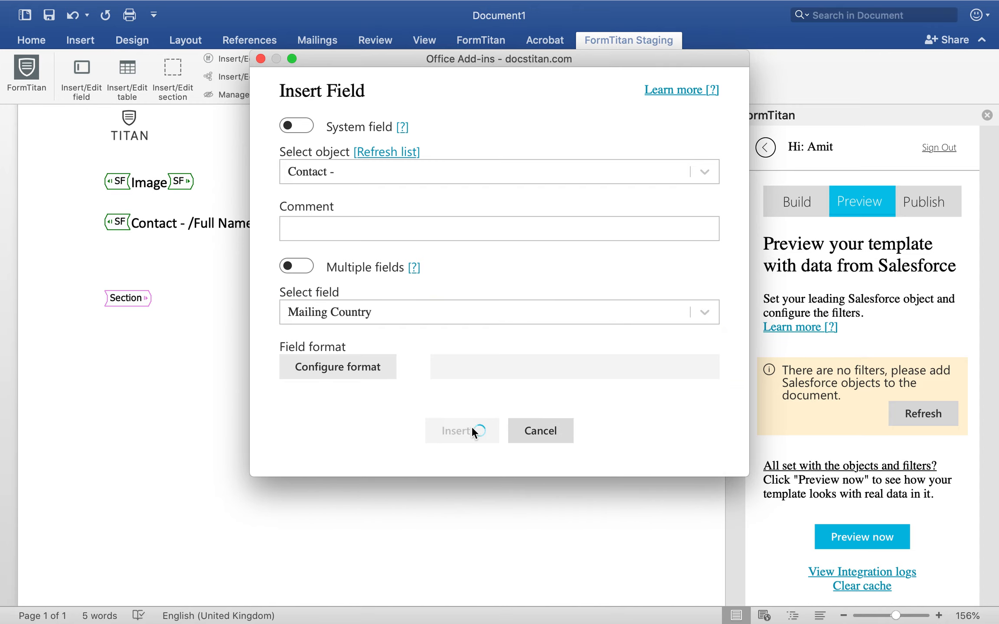
scroll(437, 304, up, 2)
scroll(437, 304, up, 2)
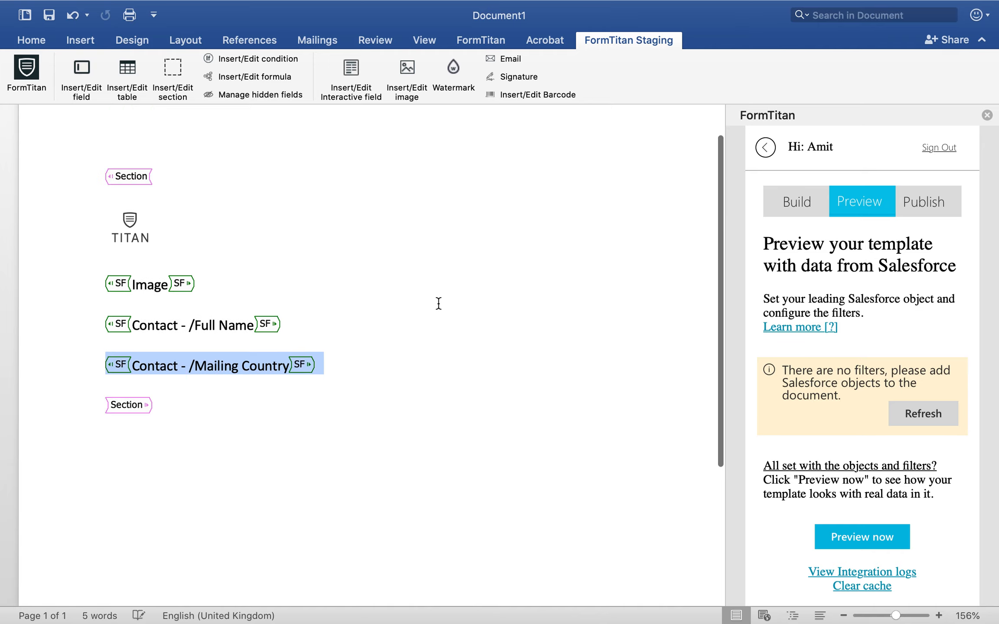
Step: Switch to Salesforce to check the contact's Titan Subscription Number field, and return to Word
click(225, 167)
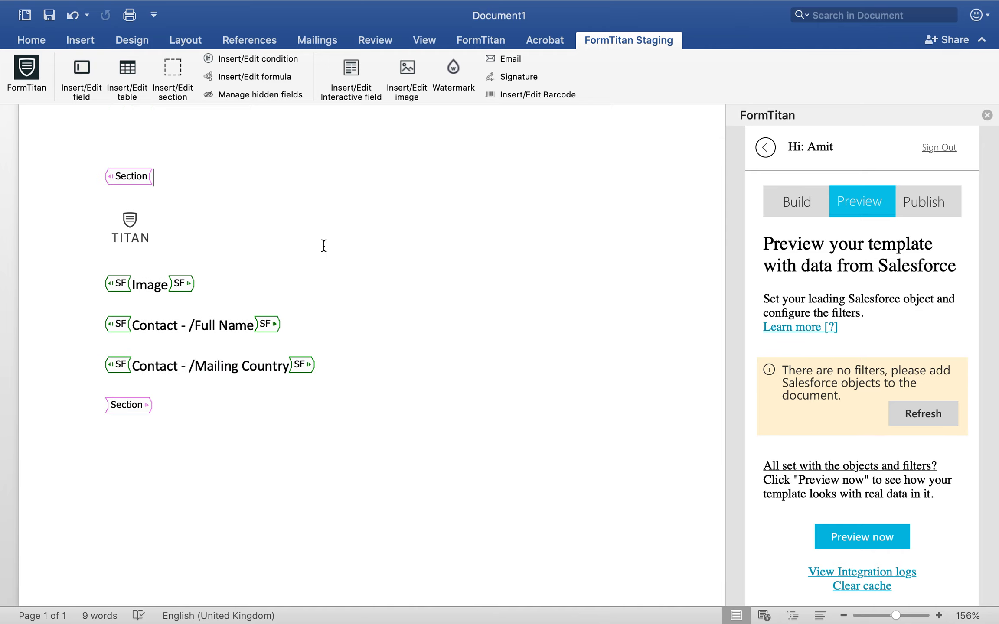
key(ctrl+Right)
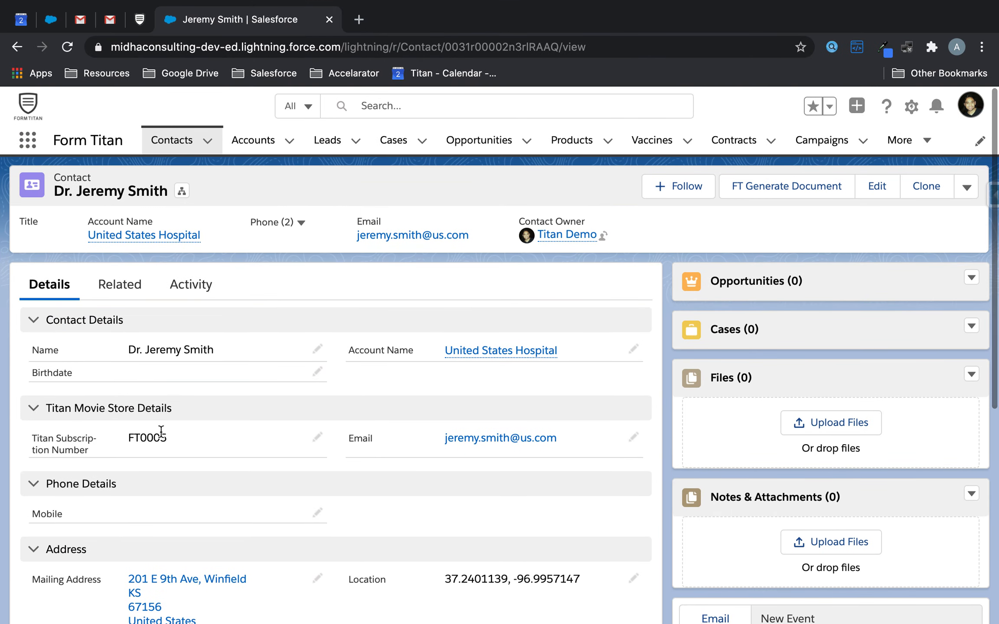
key(ctrl+Left)
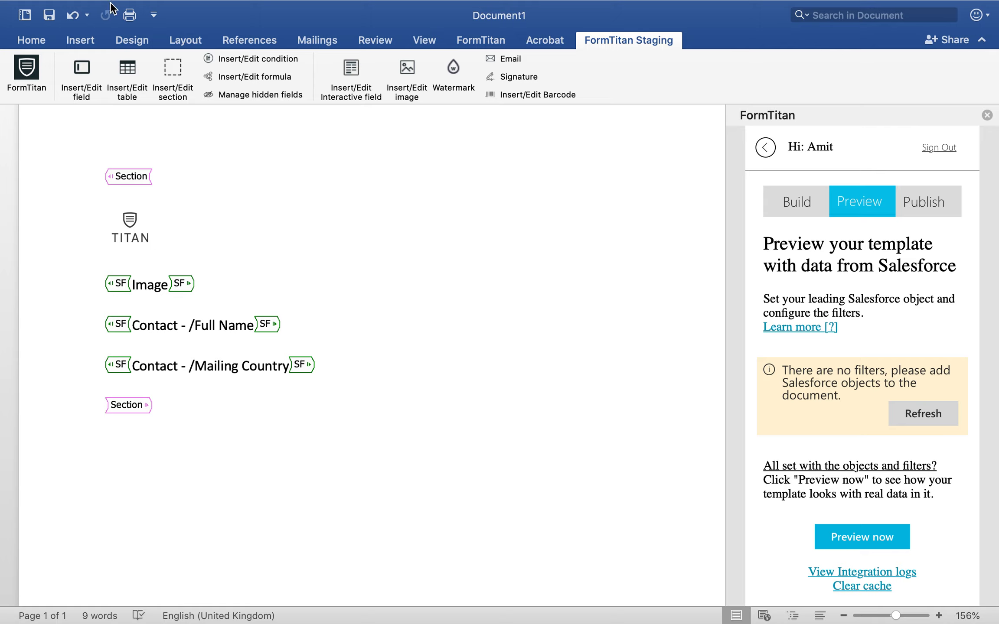
Step: Draw a text box about 3.66 cm wide and 0.81 cm high beside the TITAN logo, containing "Entry Number:"
click(71, 39)
click(123, 71)
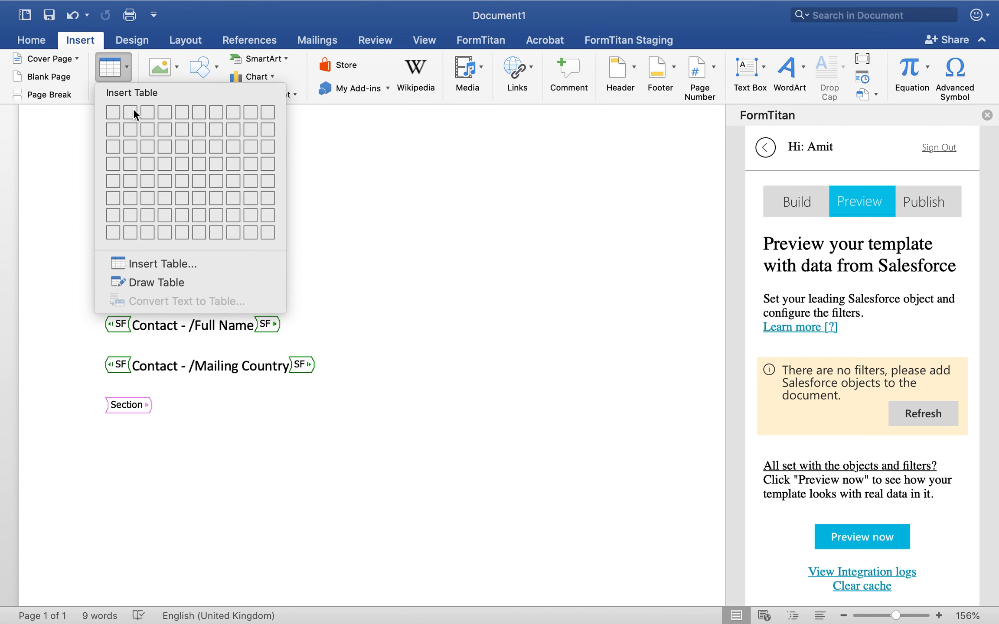
click(214, 61)
click(215, 60)
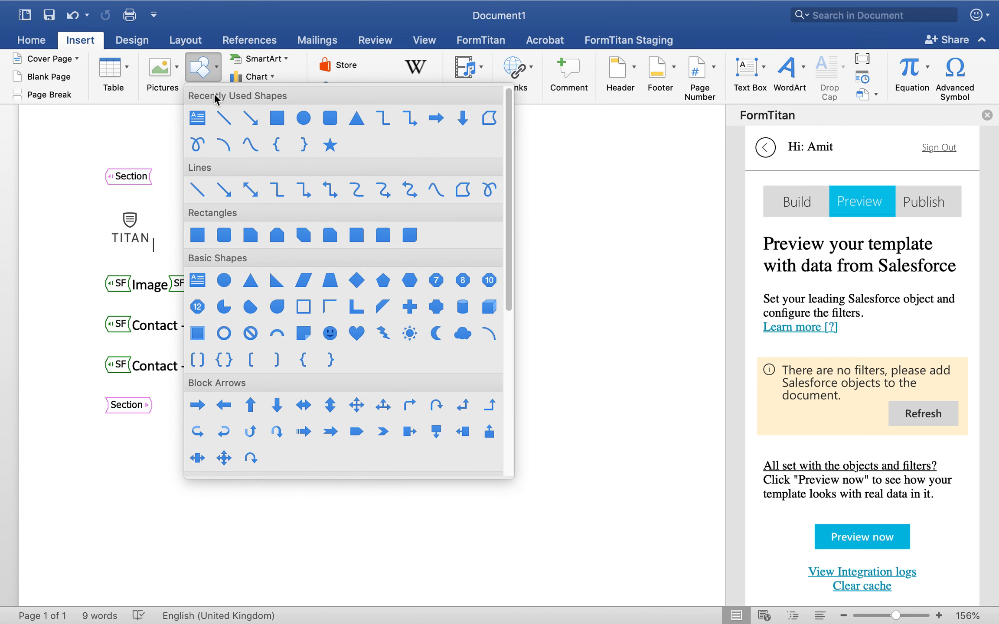
click(201, 117)
drag(221, 197, 297, 168)
drag(295, 212, 273, 230)
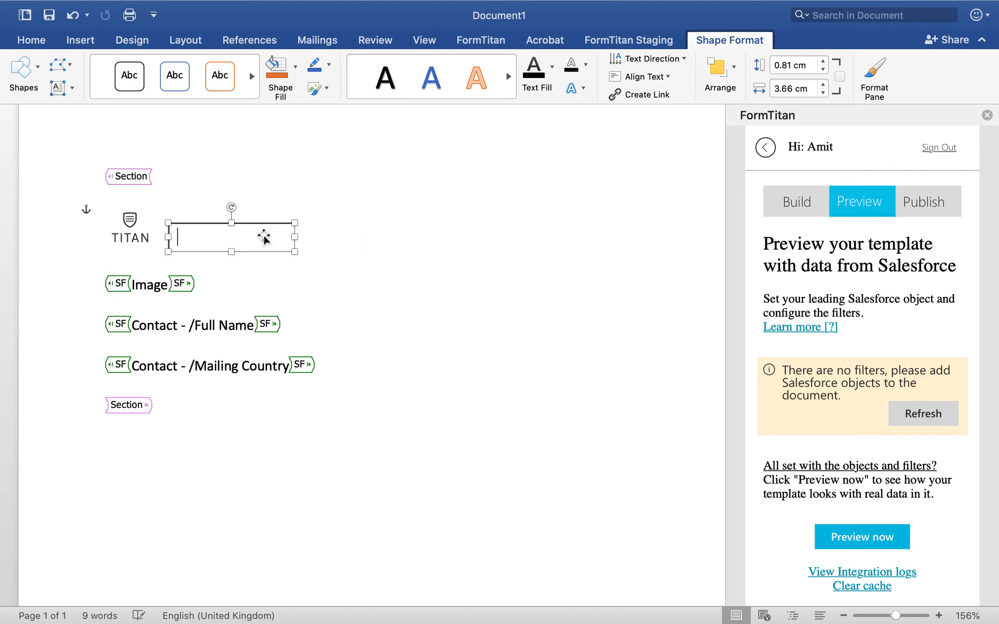
text(Entry Number:)
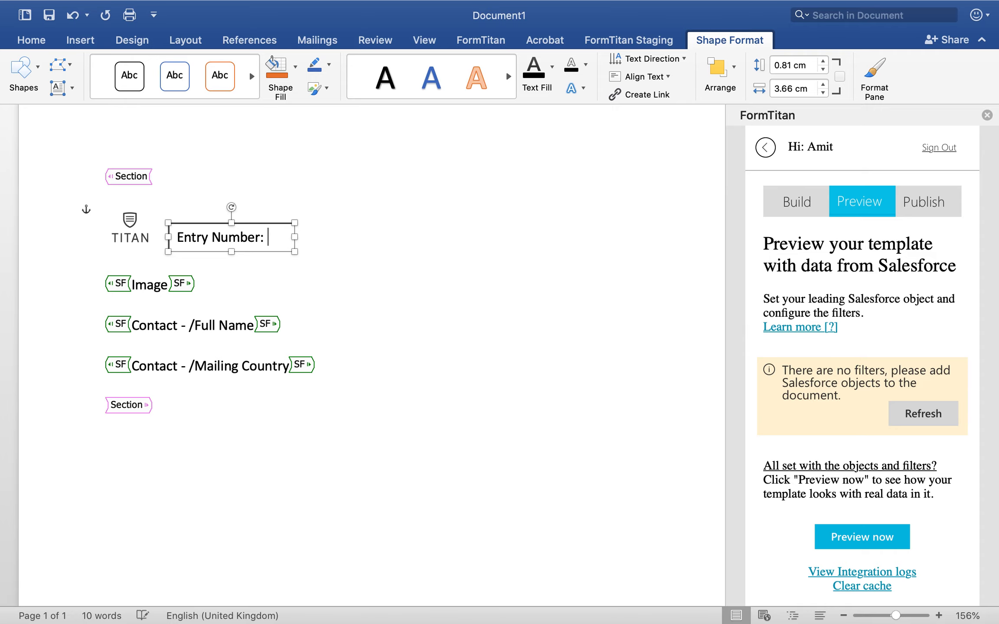
Step: Insert the Contact field Titan Subscription Number after "Entry Number:" in the text box
click(634, 40)
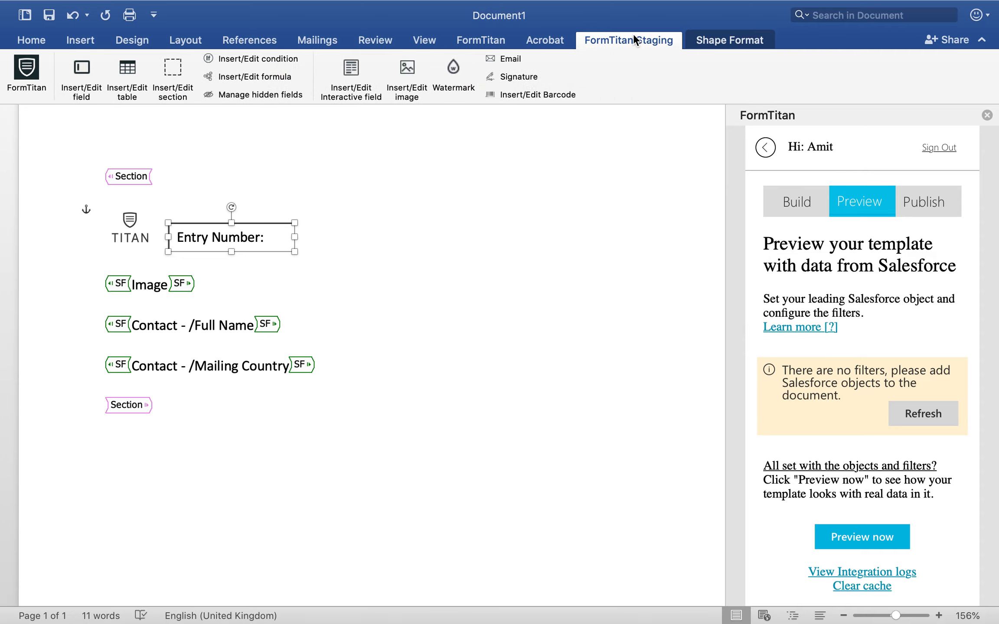
click(77, 79)
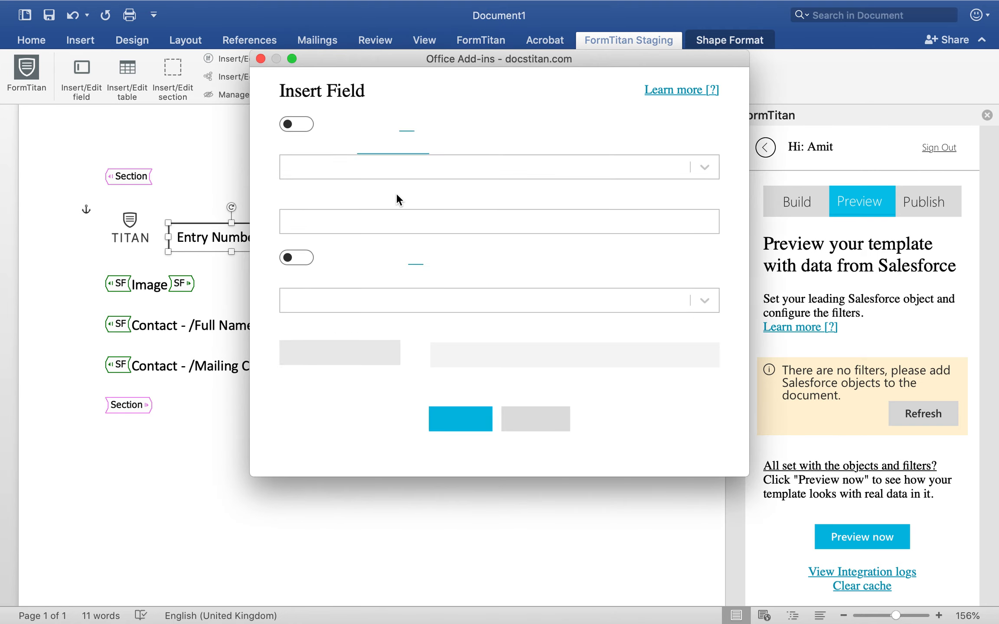
click(393, 176)
click(368, 202)
click(368, 309)
text(tit)
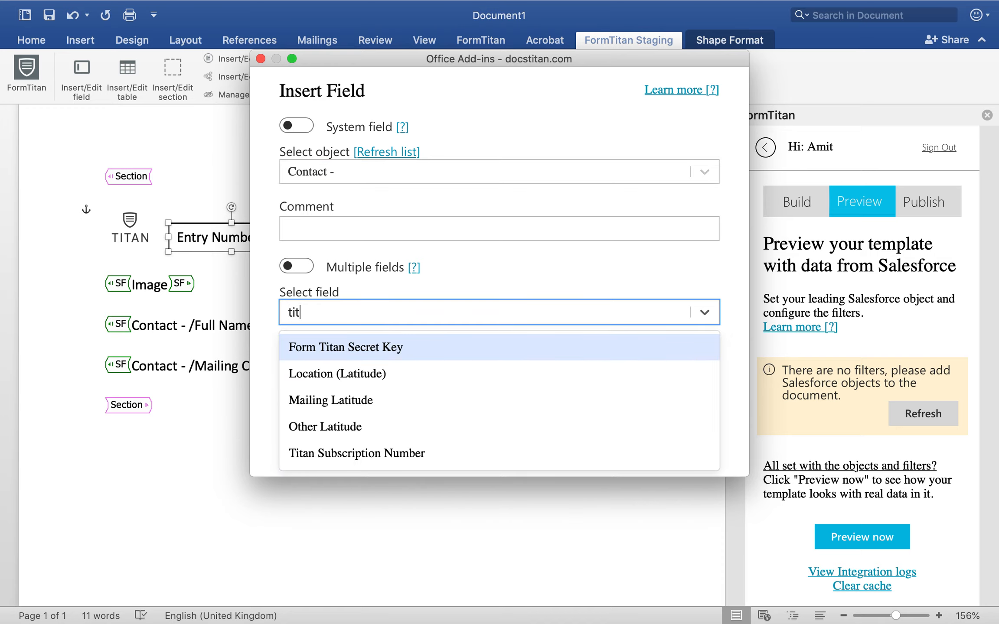
text(an)
click(389, 373)
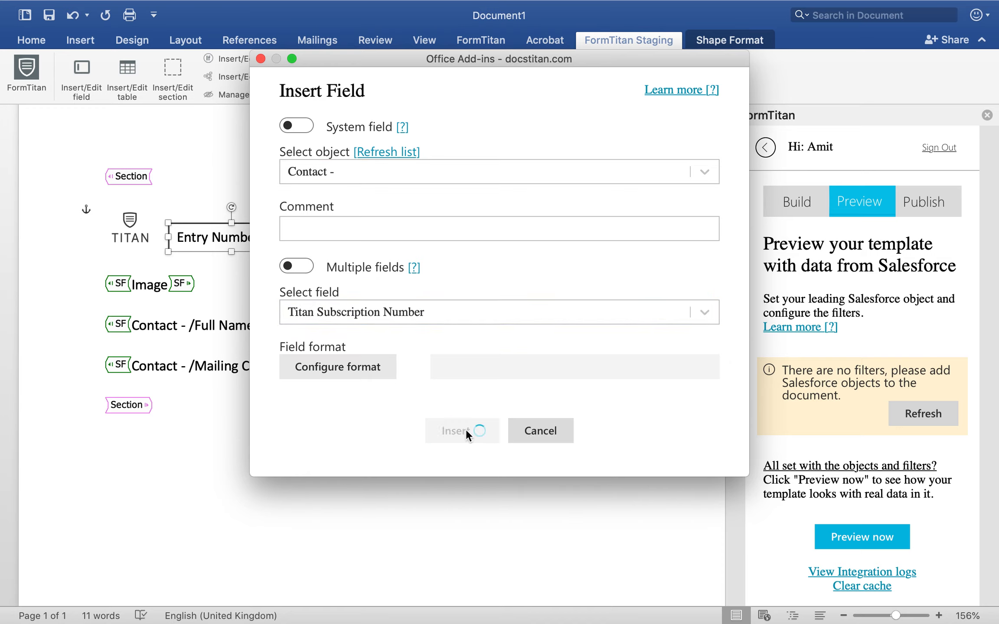
click(462, 431)
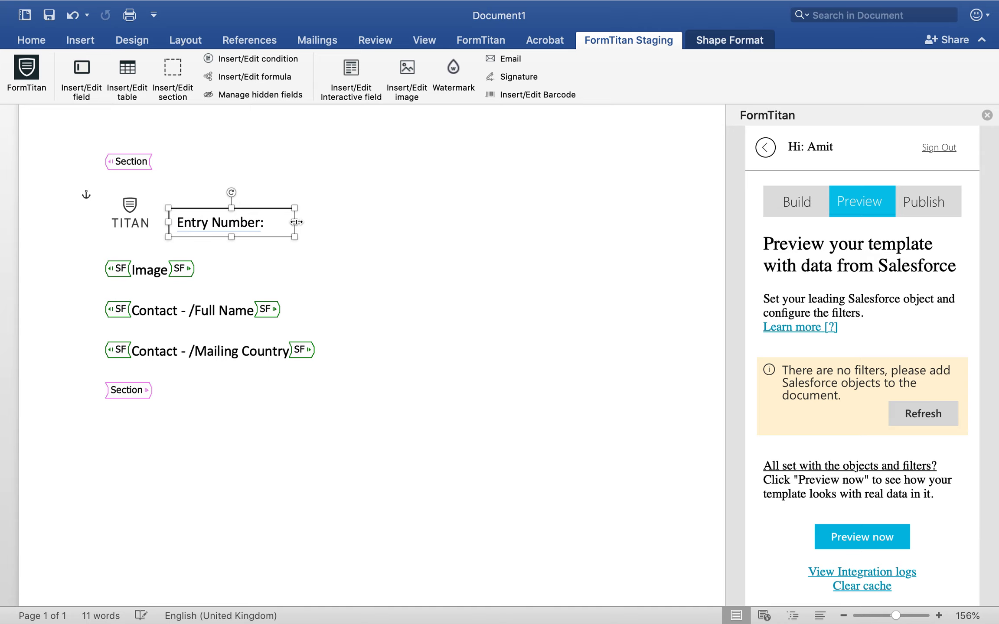
Step: Enlarge the text box to fit its content and shorten the subscription field's display text to "Number"
drag(297, 222, 553, 221)
mouse_move(360, 237)
mouse_down()
mouse_move(361, 257)
mouse_move(360, 243)
mouse_up()
click(394, 216)
drag(468, 227, 295, 228)
key(BackSpace)
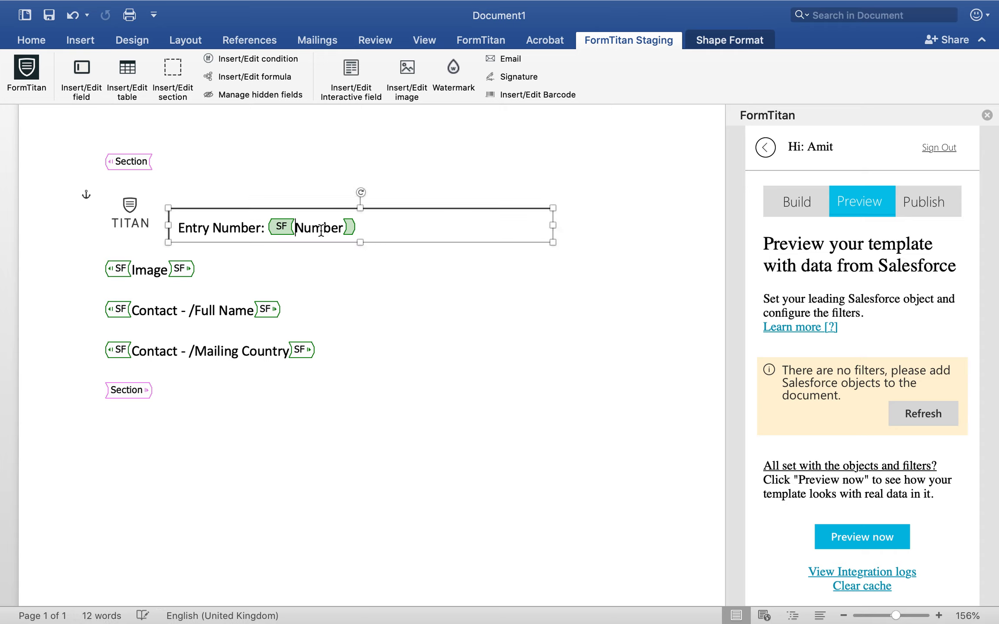
Step: Format the Entry Number line in Arial, size 8, and narrow its text box to about 5.11 cm
drag(377, 225, 177, 227)
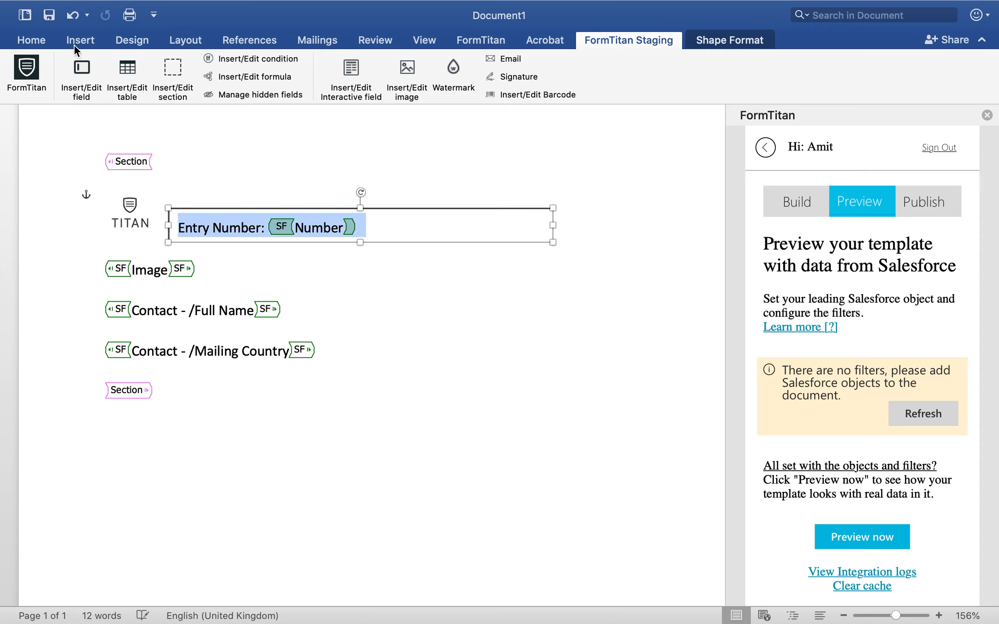
click(32, 39)
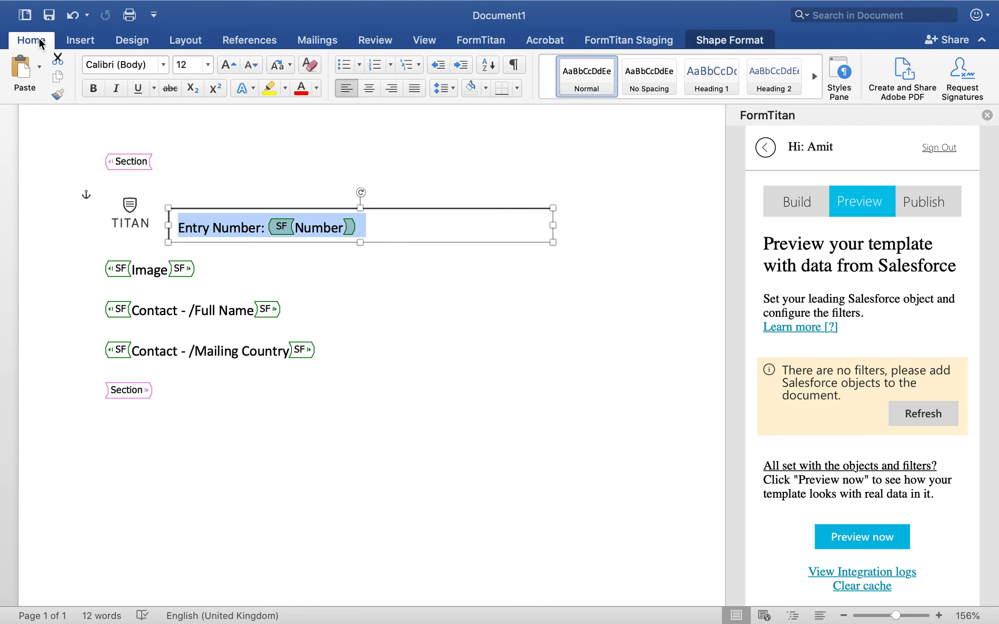
click(163, 65)
mouse_move(149, 191)
click(403, 189)
click(208, 65)
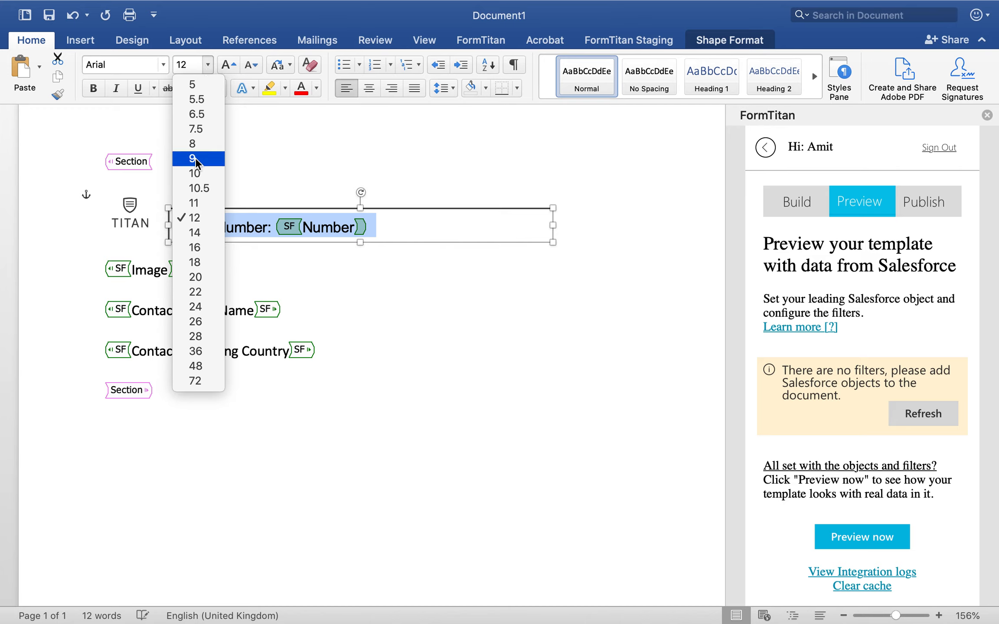
click(193, 143)
drag(552, 223, 345, 223)
click(355, 313)
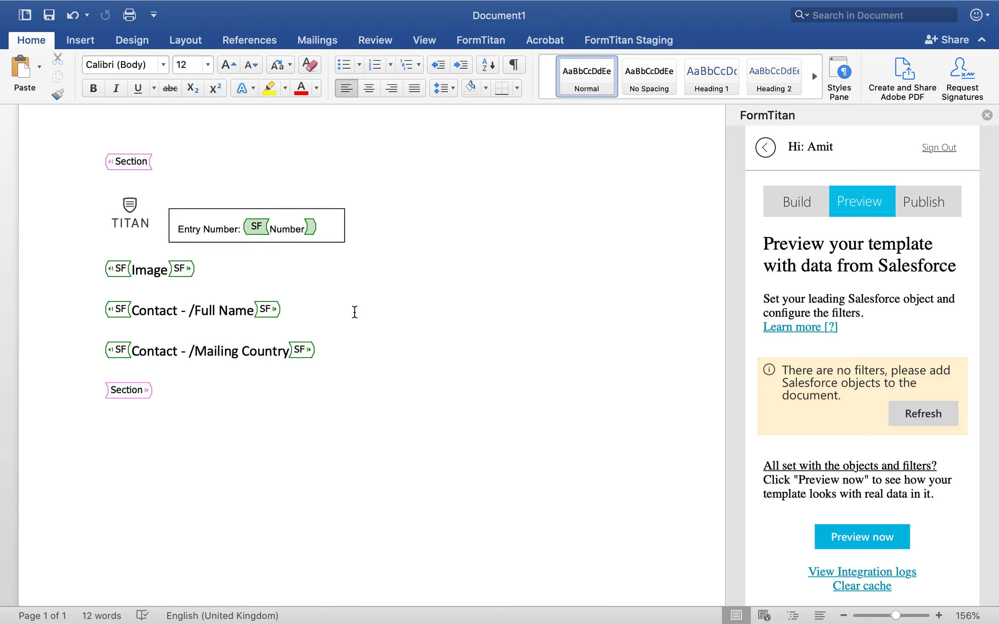
Step: Set the fill and line transparency of the Entry Number text box to 100% and close the shape formatting
click(342, 210)
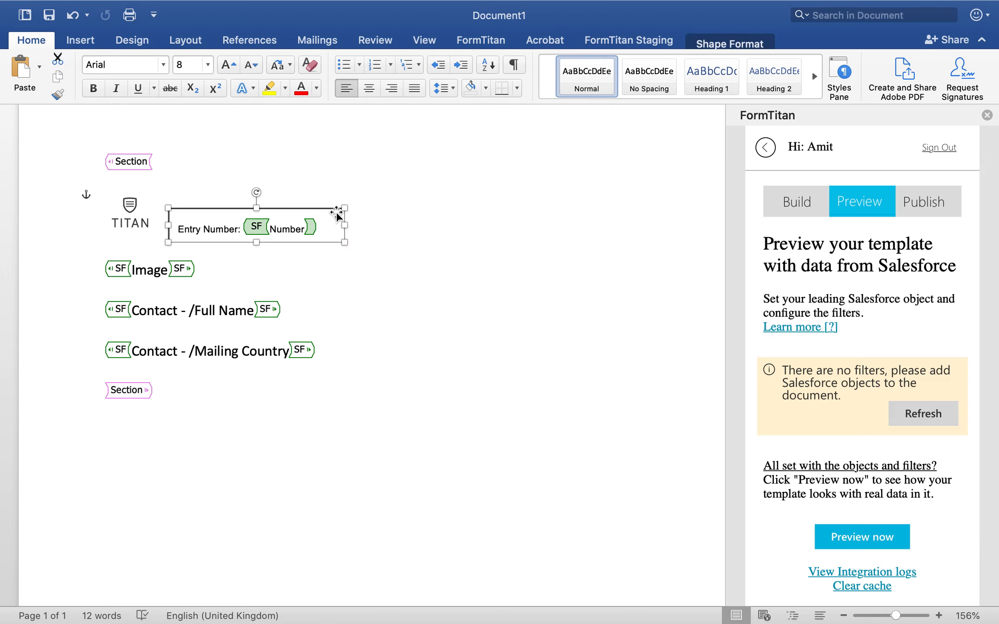
click(718, 40)
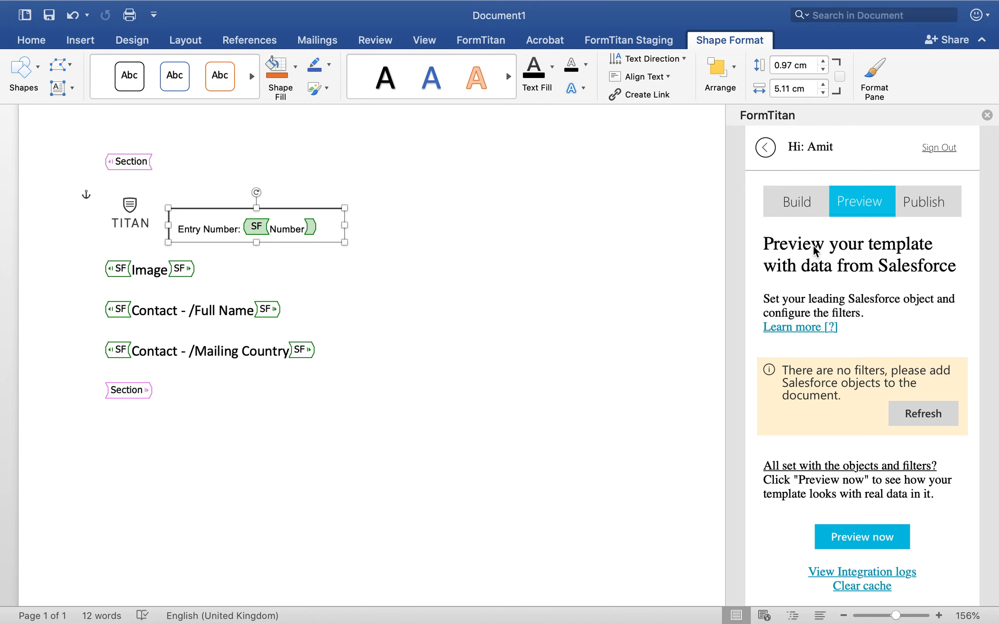
click(875, 84)
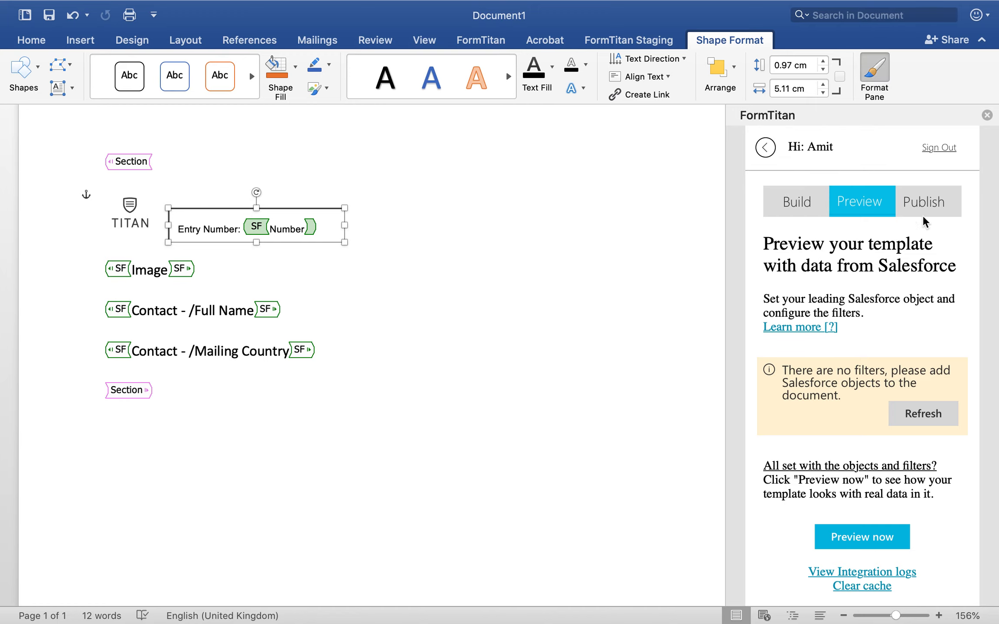
drag(816, 481, 967, 470)
drag(817, 352, 938, 352)
click(629, 325)
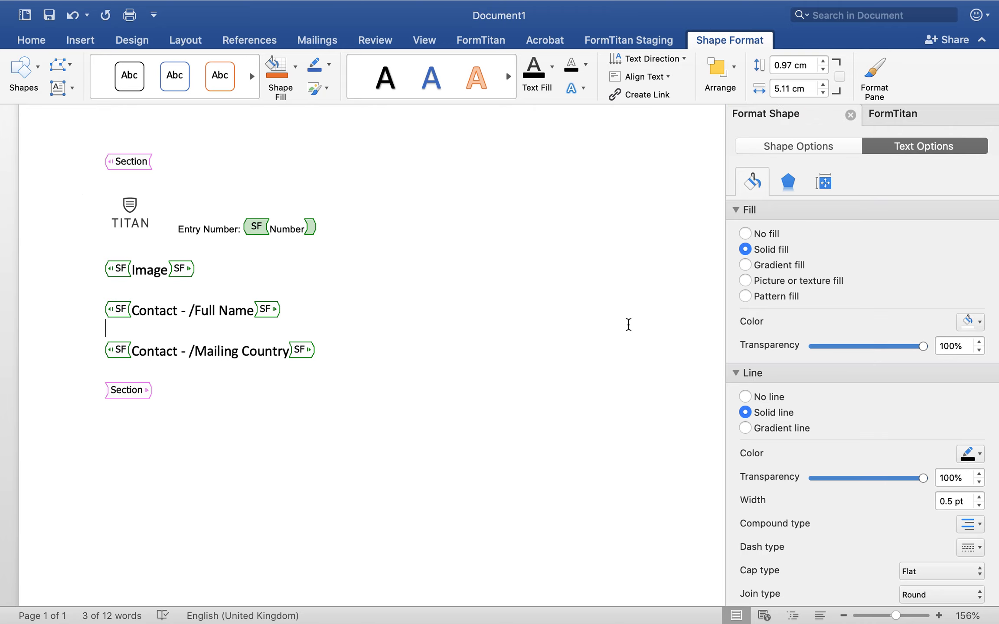
click(850, 115)
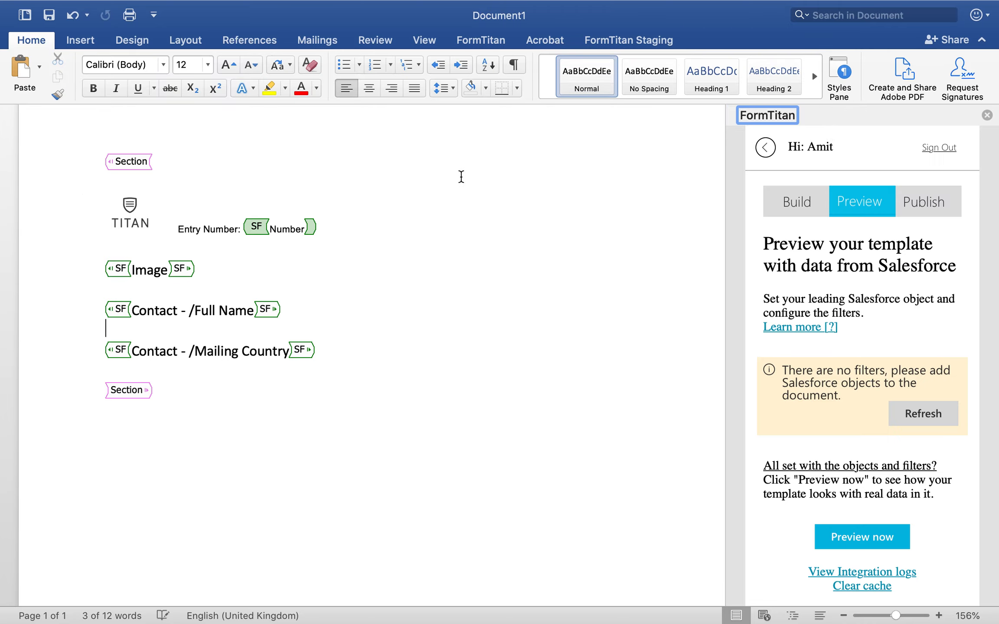
Step: Nudge the Entry Number text box upward in small increments to line it up with the Titan logo
click(240, 233)
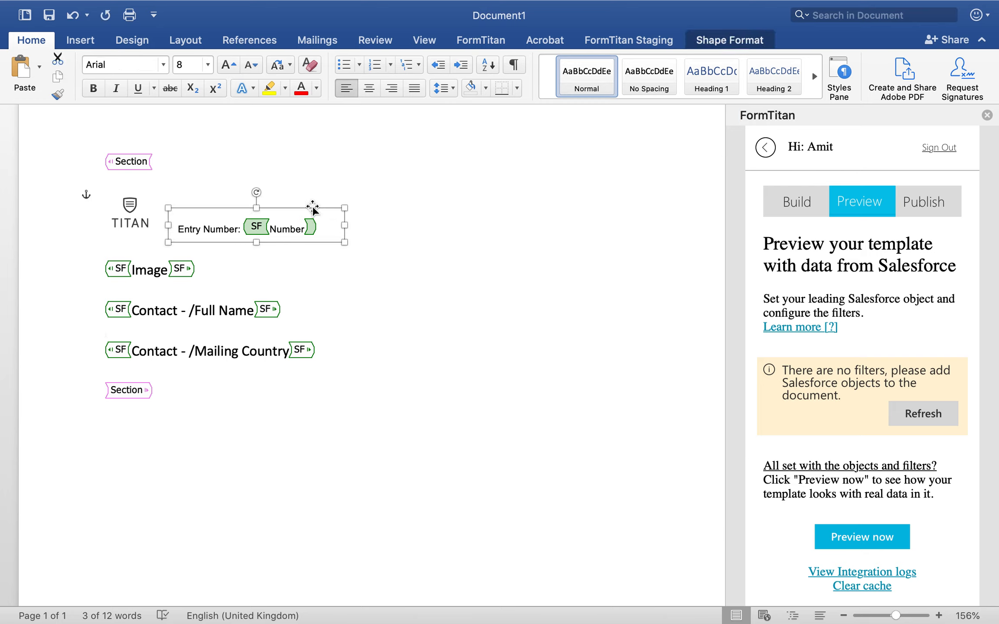
key(Up)
key(Up)
key(Up)
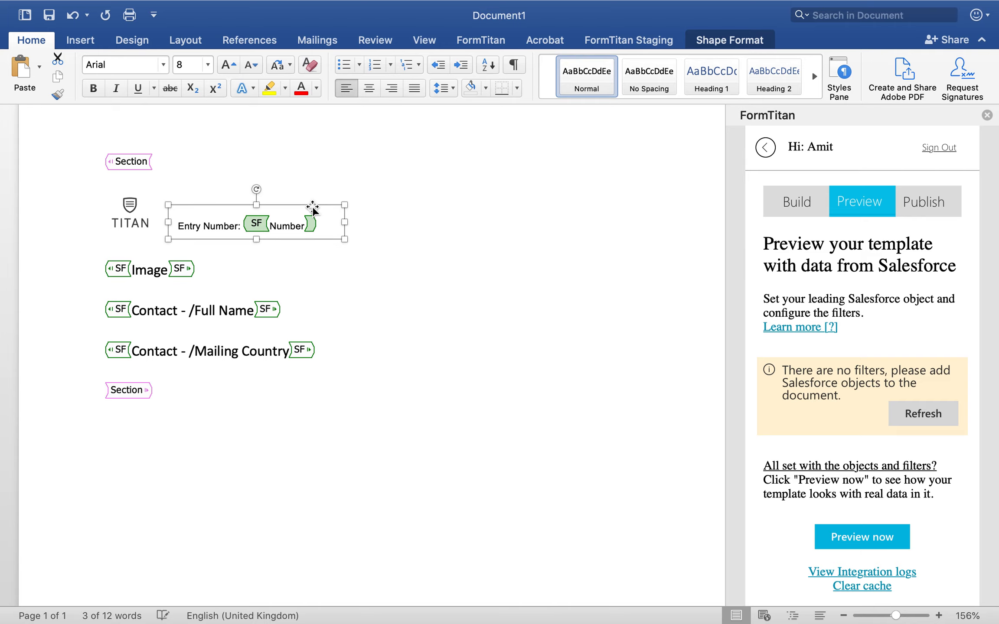
key(Up)
click(391, 283)
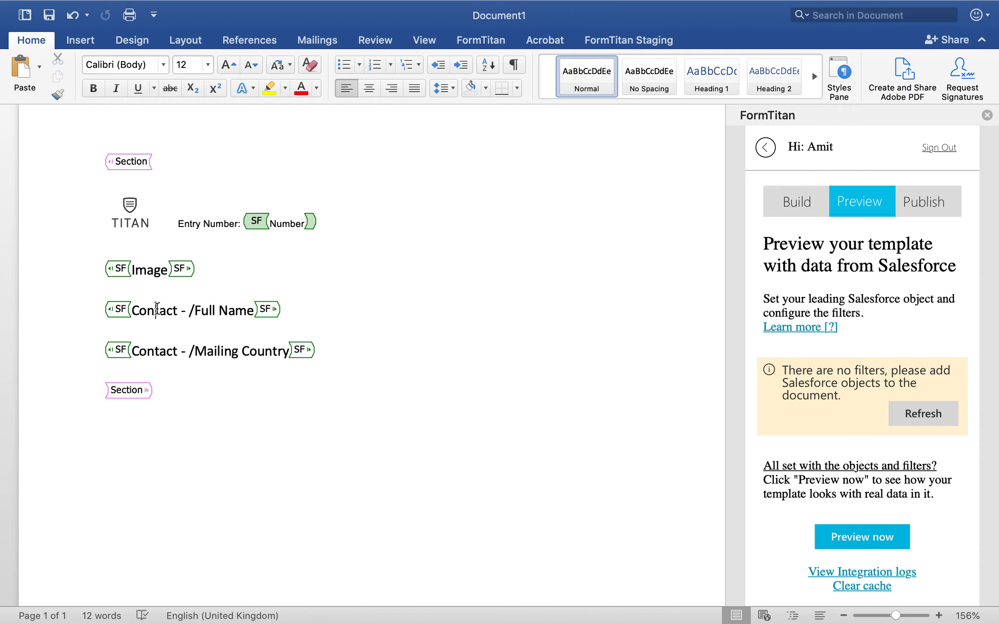
Step: Format the Contact Full Name field in Arial Bold
click(129, 312)
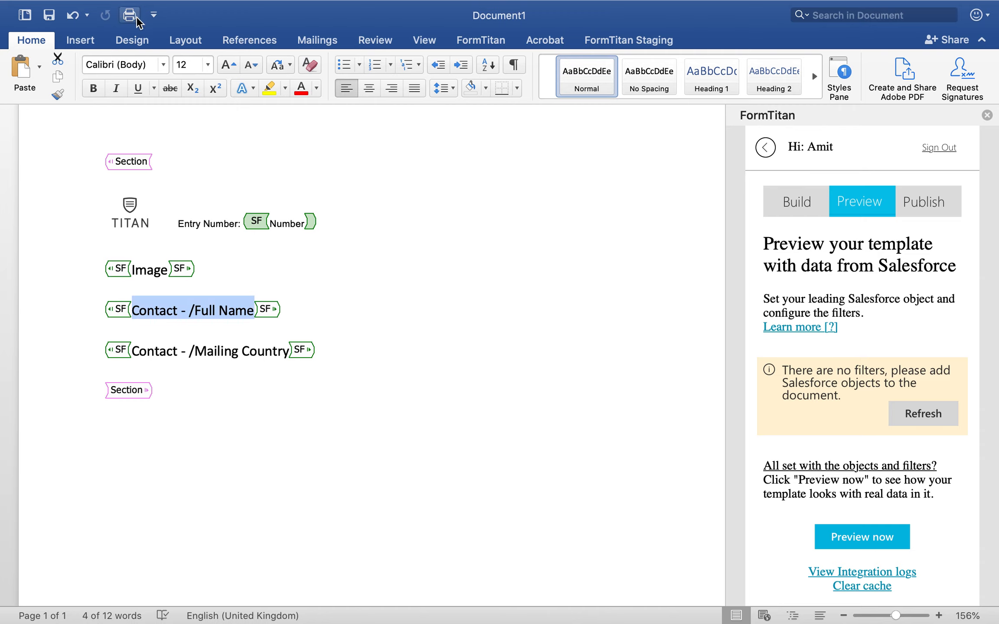
click(163, 65)
mouse_move(207, 189)
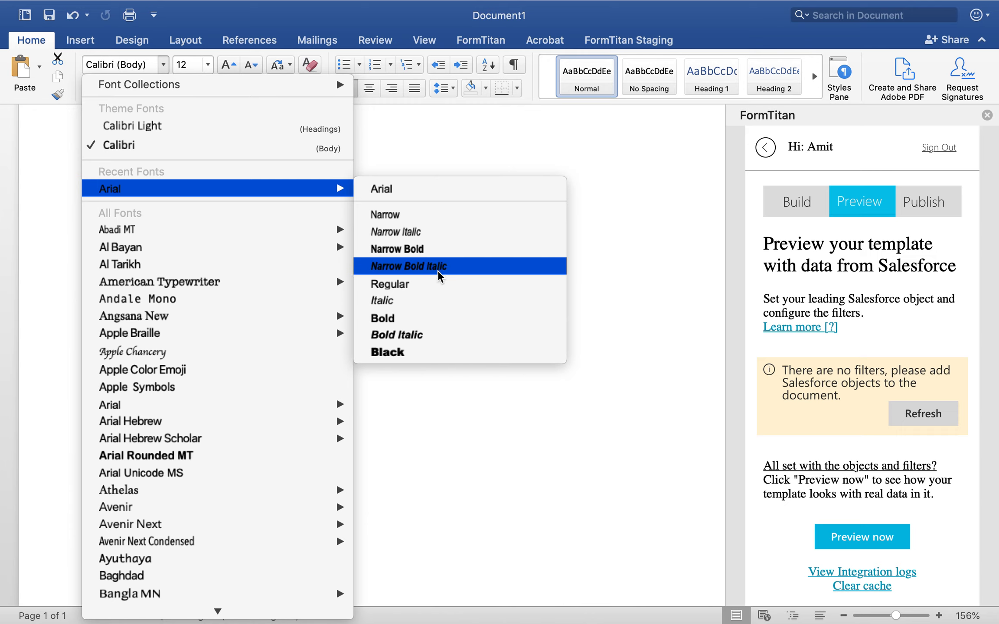
click(429, 320)
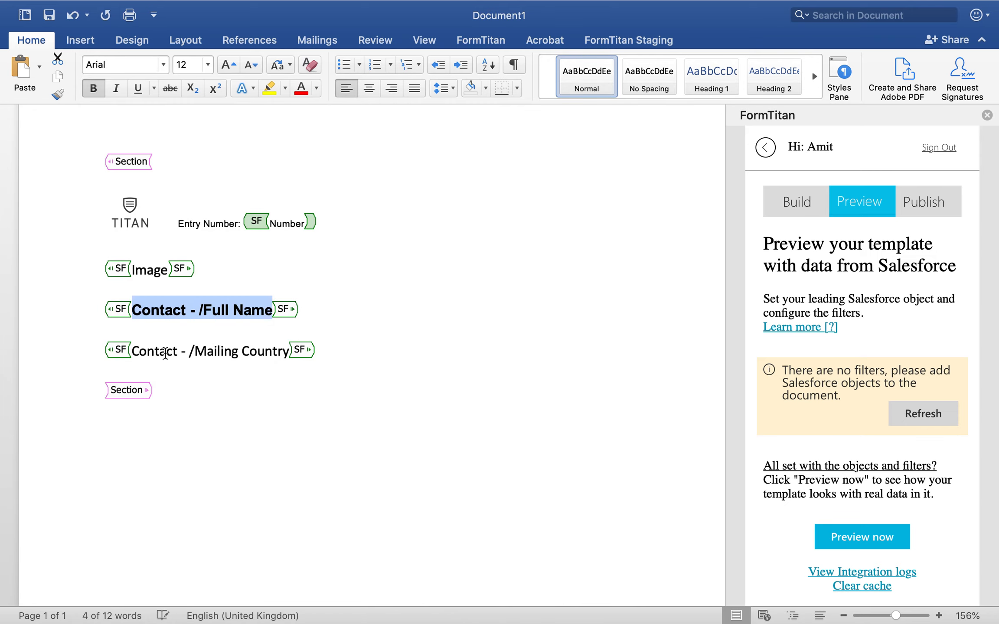
Step: Format the Contact Mailing Country field in Arial Narrow, size 10
click(121, 353)
click(163, 65)
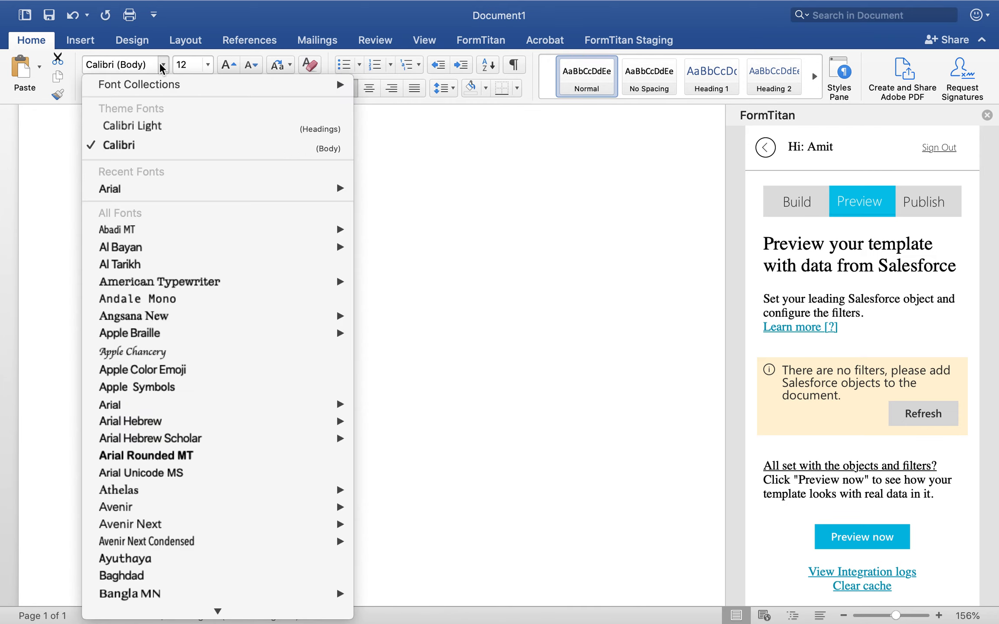
mouse_move(201, 189)
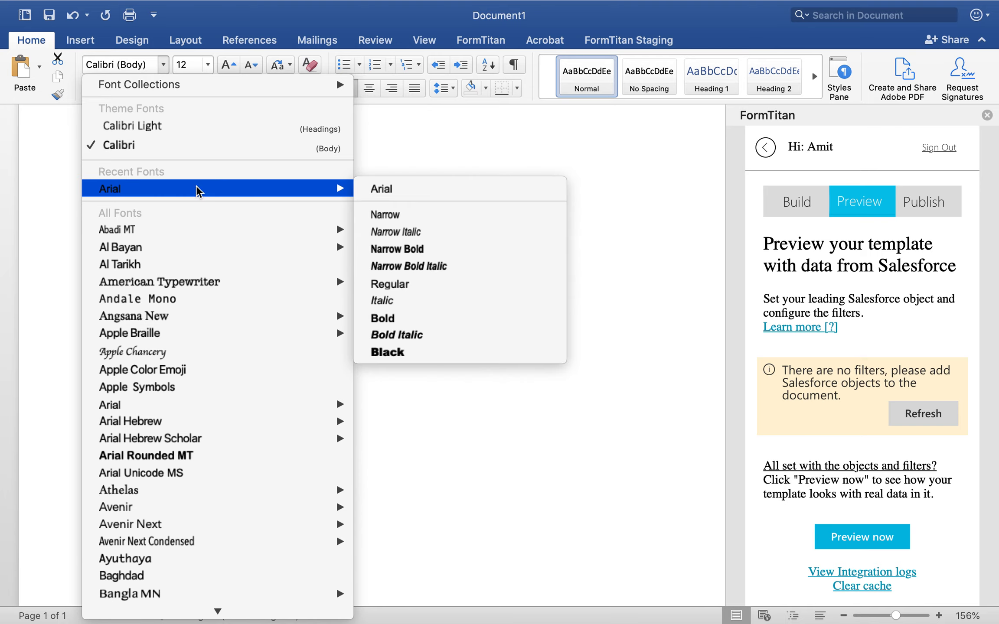
click(412, 215)
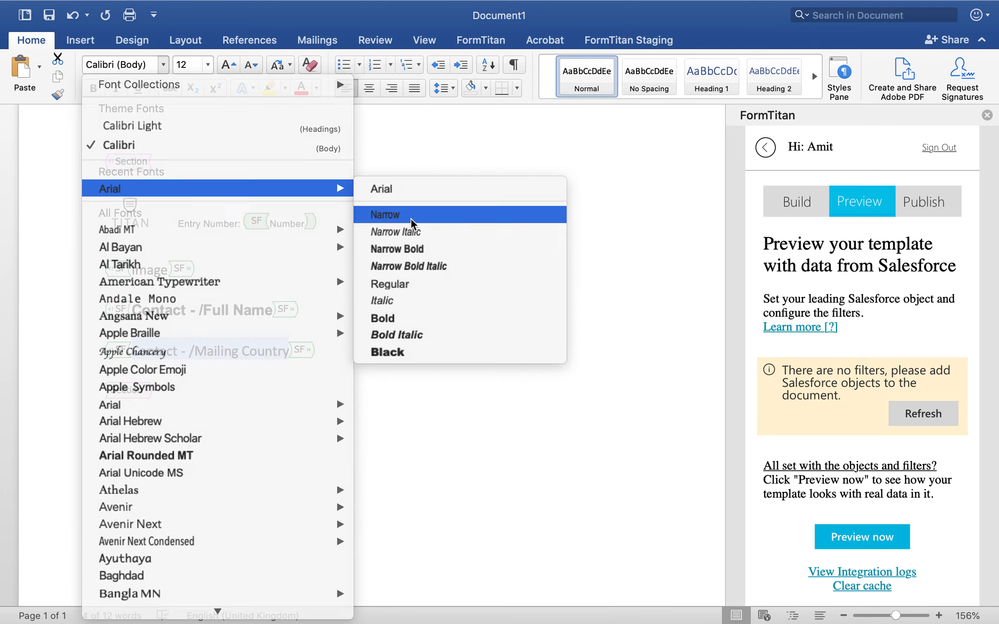
click(208, 64)
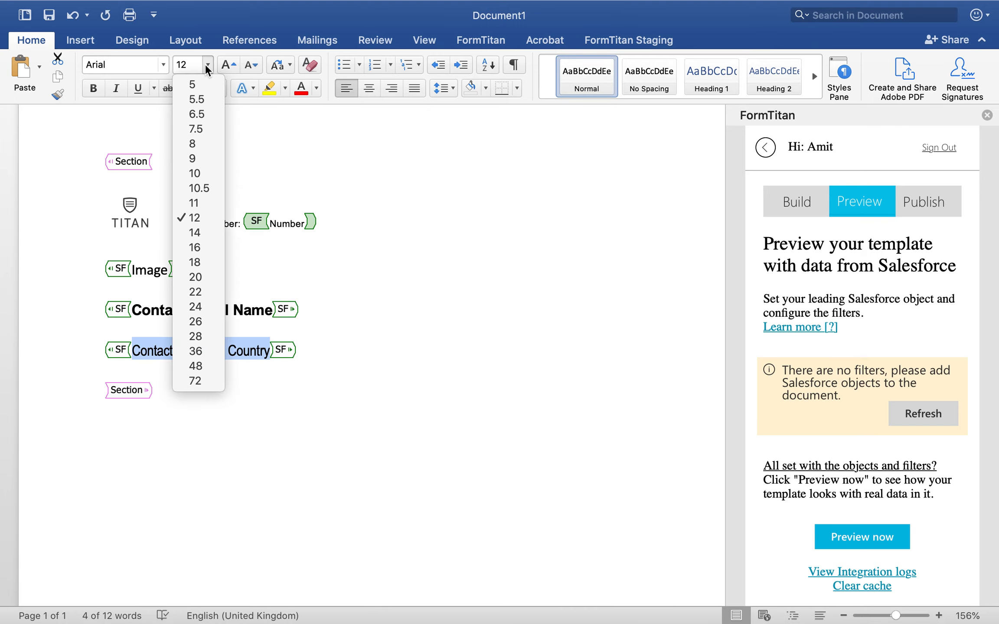
click(204, 174)
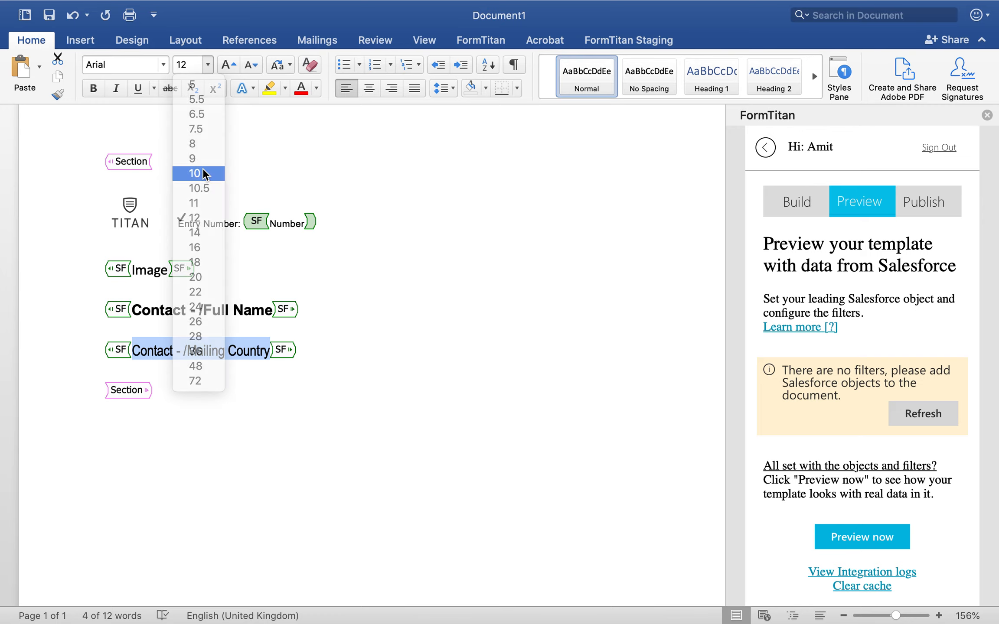
click(436, 343)
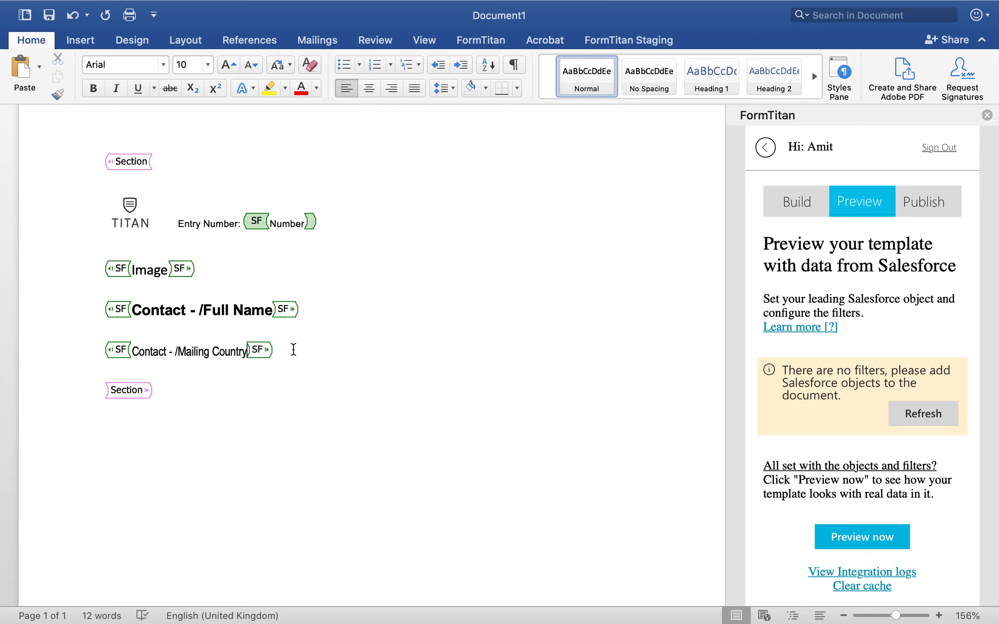
Step: Add two blank lines below the Mailing Country field and start inserting a FormTitan barcode there
click(297, 349)
key(Return)
key(Return)
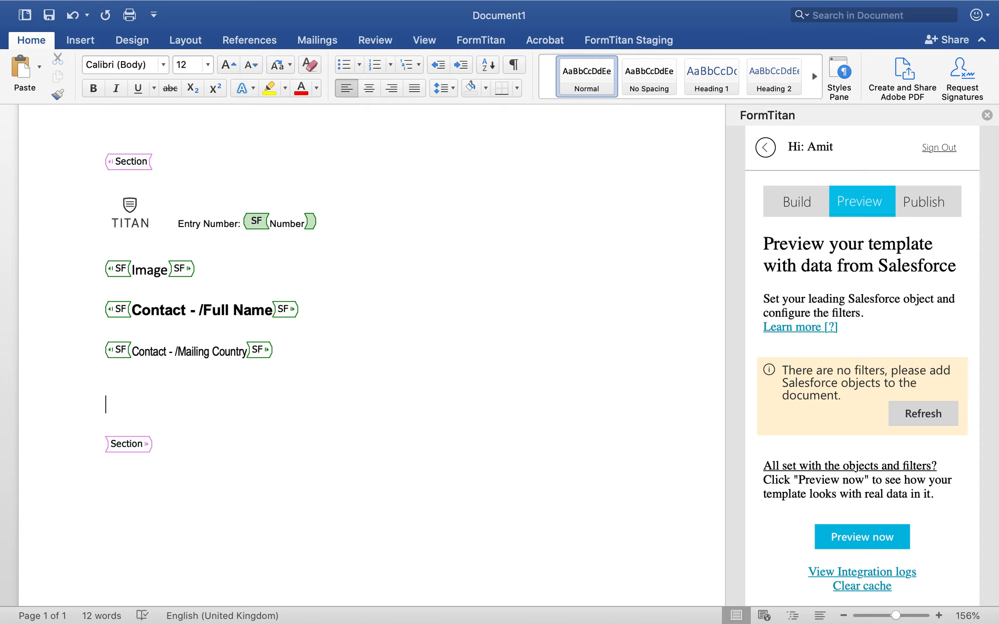
click(623, 40)
click(513, 95)
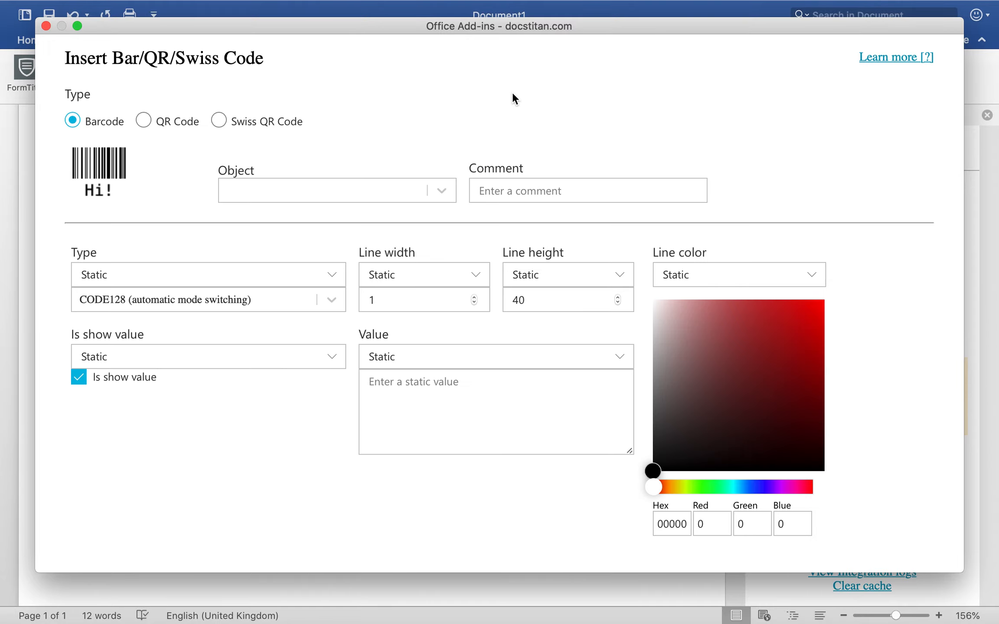
Step: Choose the QR Code type, with Contact as its object and a size of 80
click(161, 123)
click(412, 193)
click(334, 239)
click(589, 194)
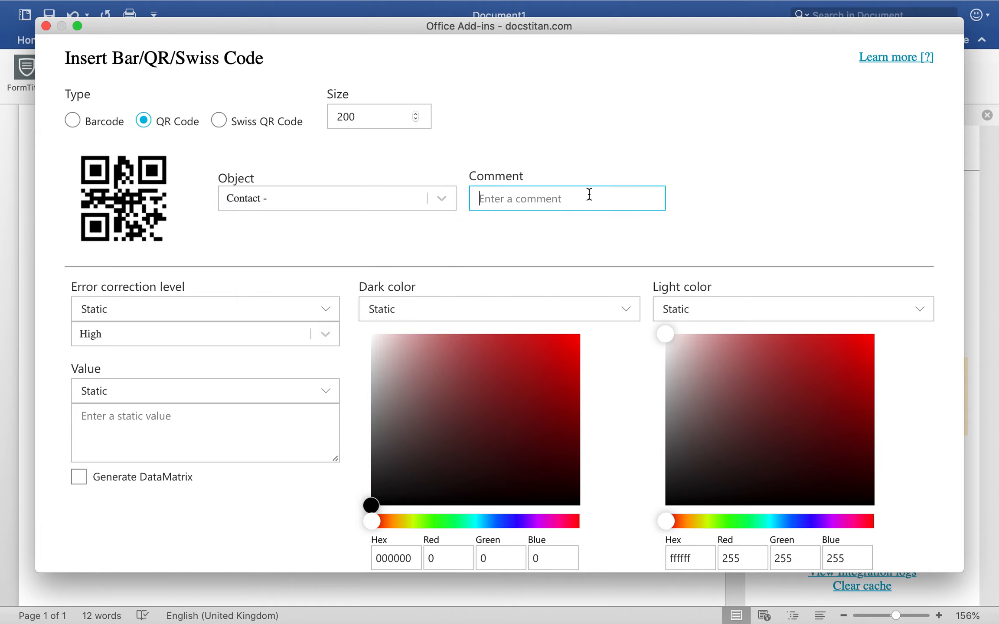
drag(361, 117, 288, 117)
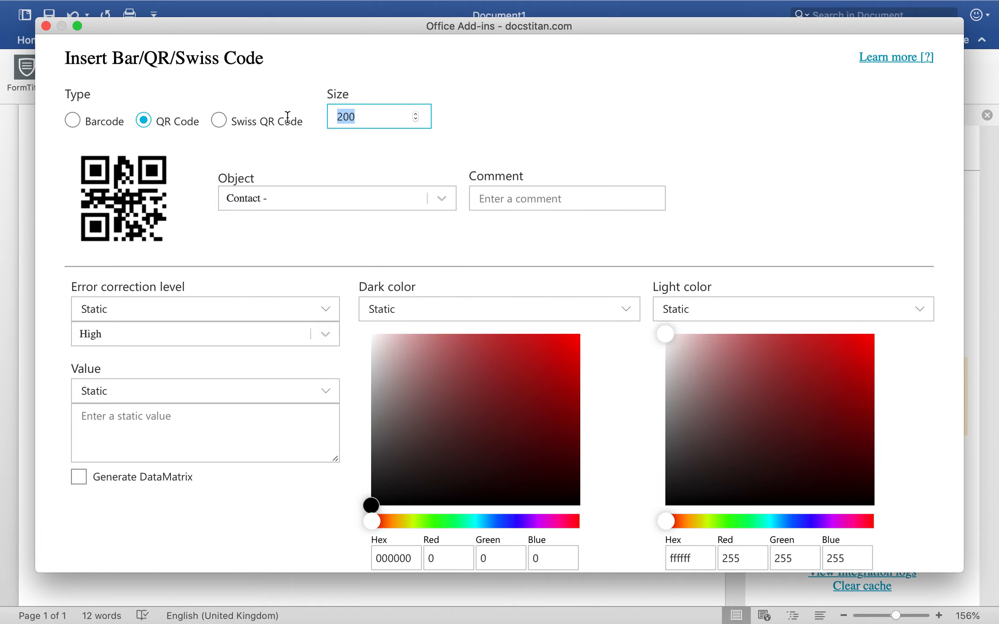
text(80)
Step: Bind the QR code's value to the Contact field Titan Subscription Number and insert the code
scroll(260, 277, down, 2)
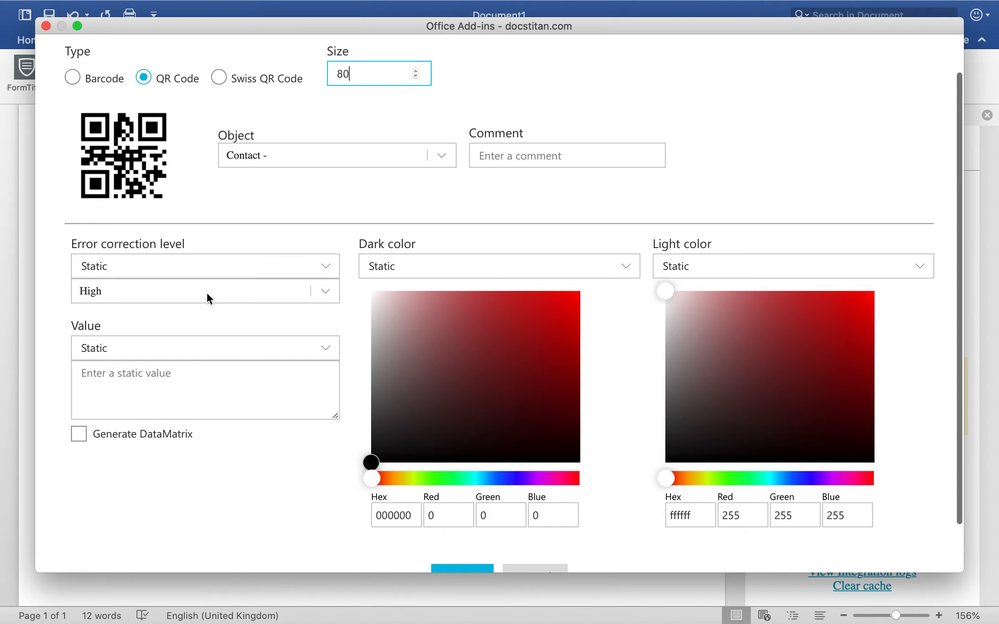
click(182, 349)
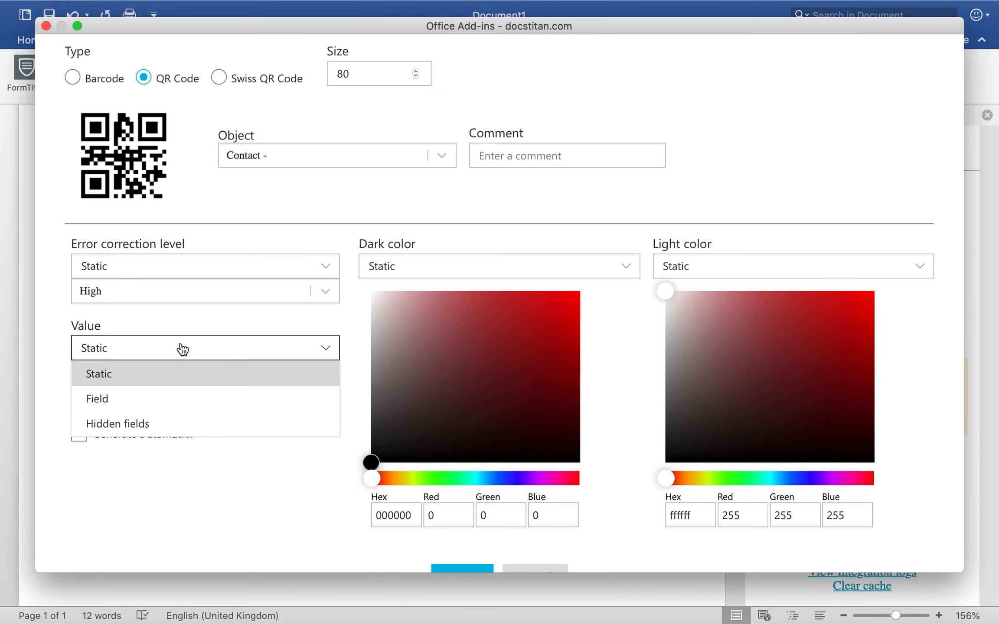
click(146, 406)
click(155, 373)
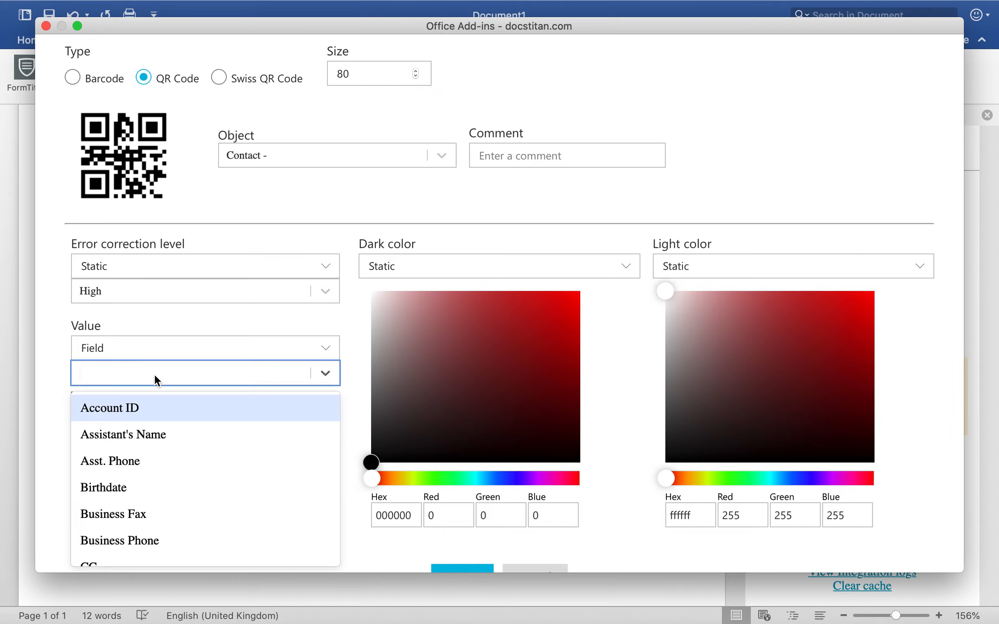
text(form)
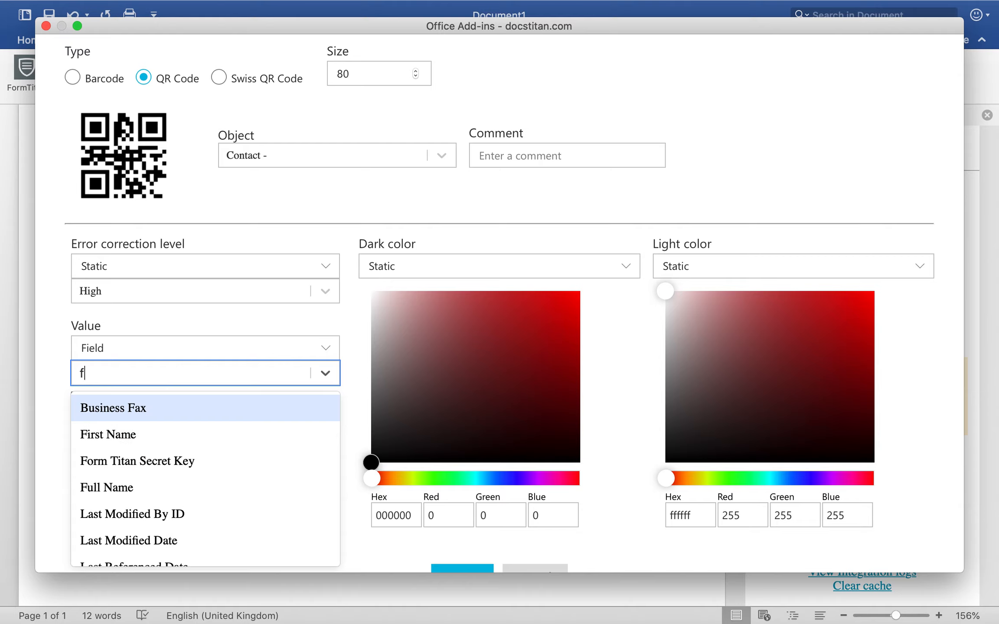
key(BackSpace)
key(BackSpace)
key(BackSpace)
text(sub)
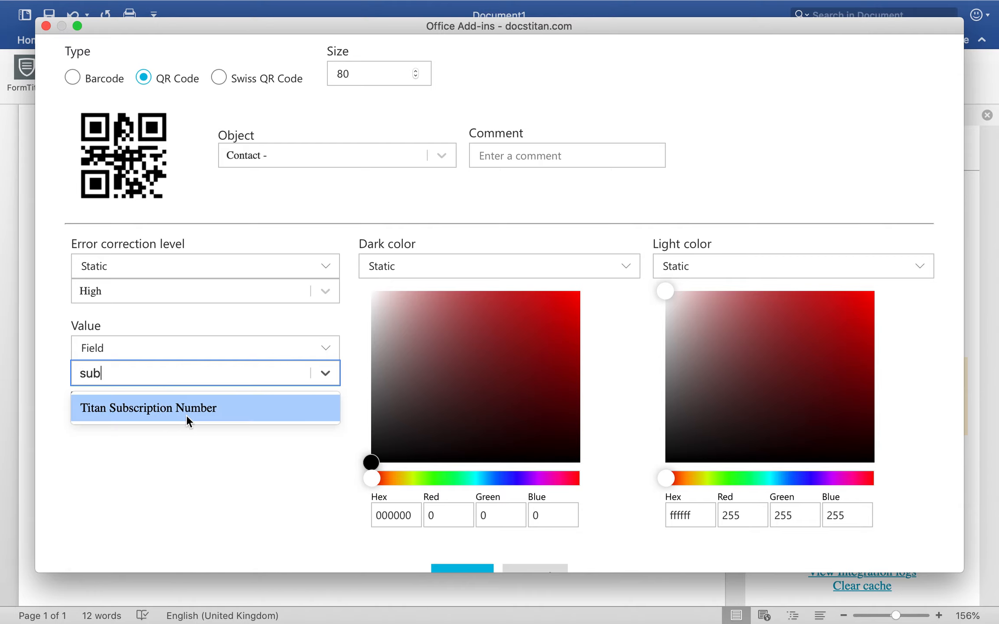
click(186, 416)
scroll(306, 472, down, 3)
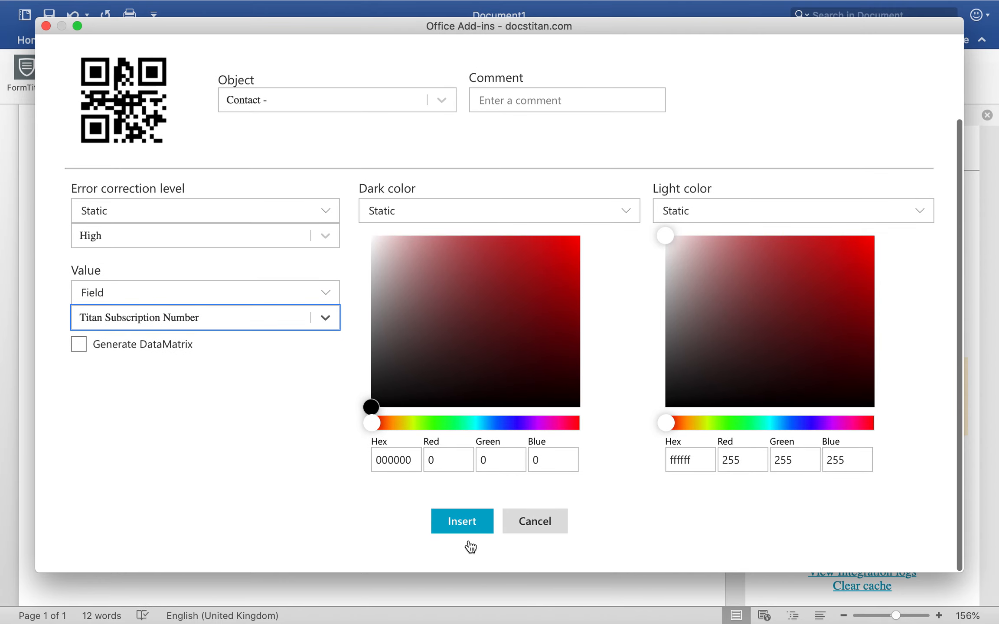
click(466, 526)
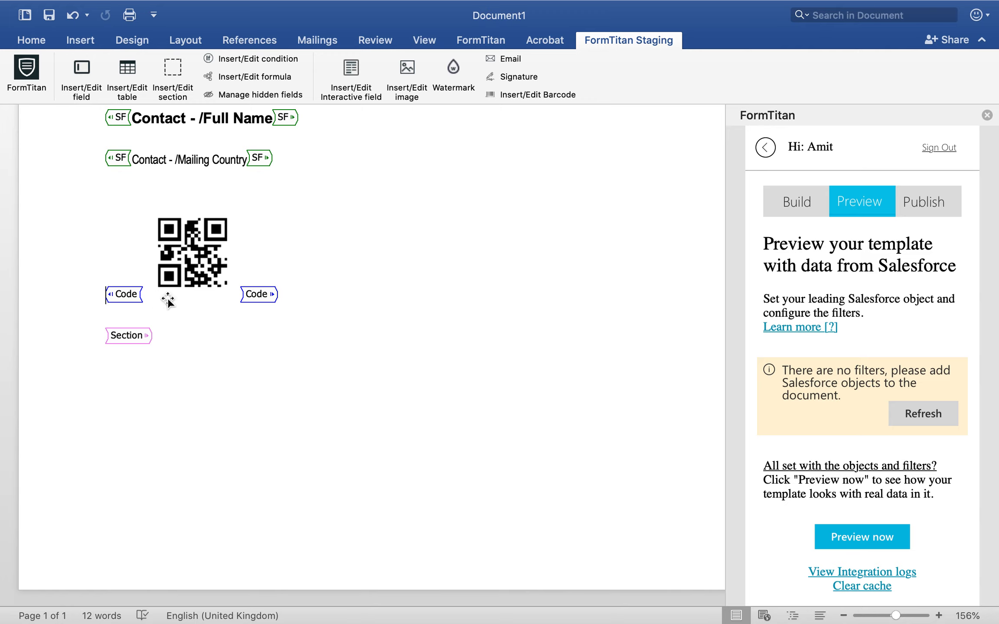
Step: Refresh the preview's Salesforce object list and set the document layout to three columns
scroll(238, 296, up, 5)
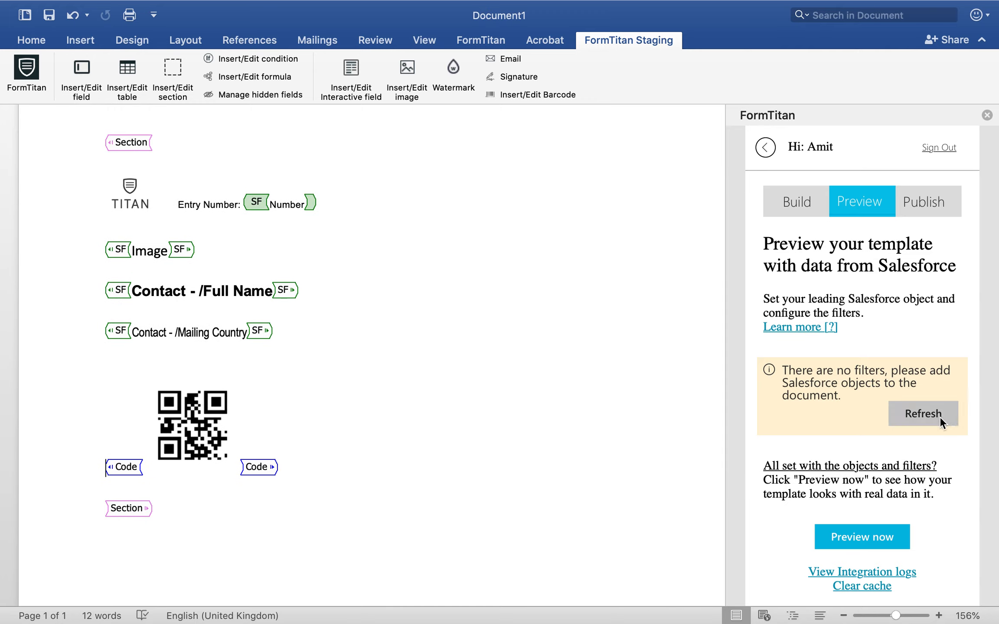
click(928, 413)
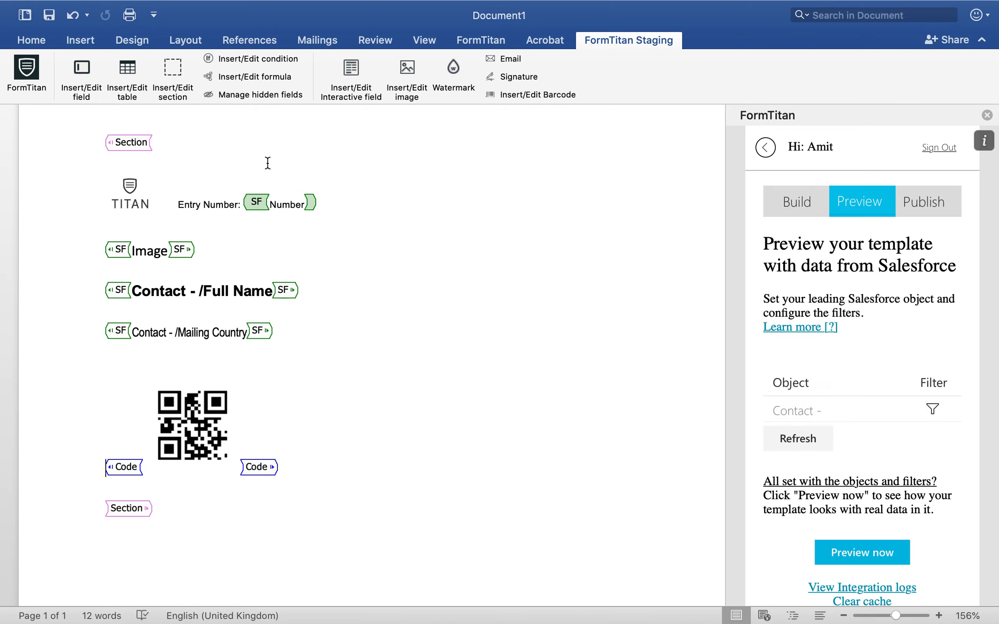
click(188, 45)
click(150, 68)
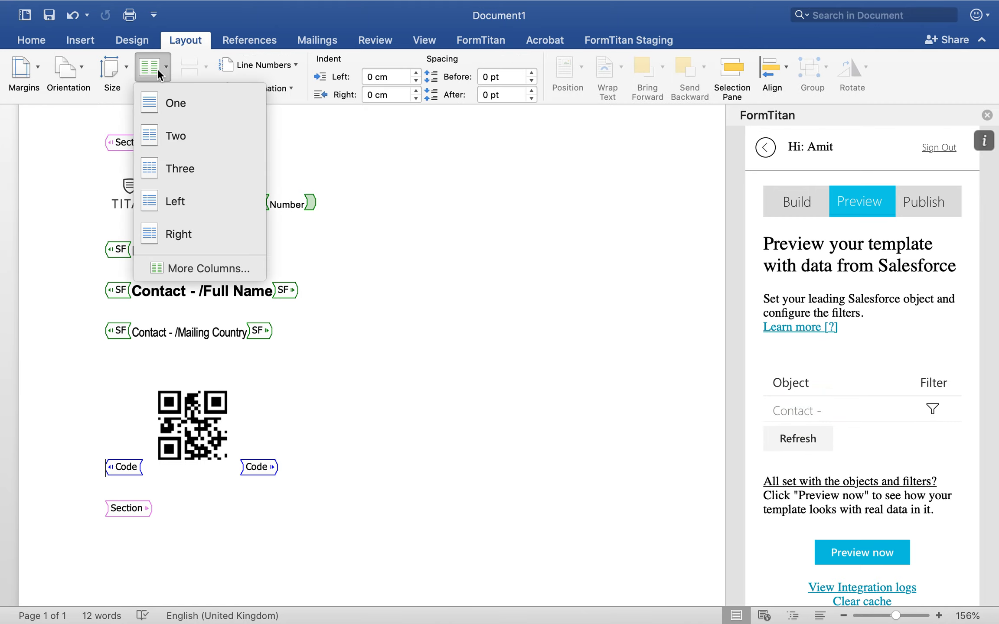
click(196, 159)
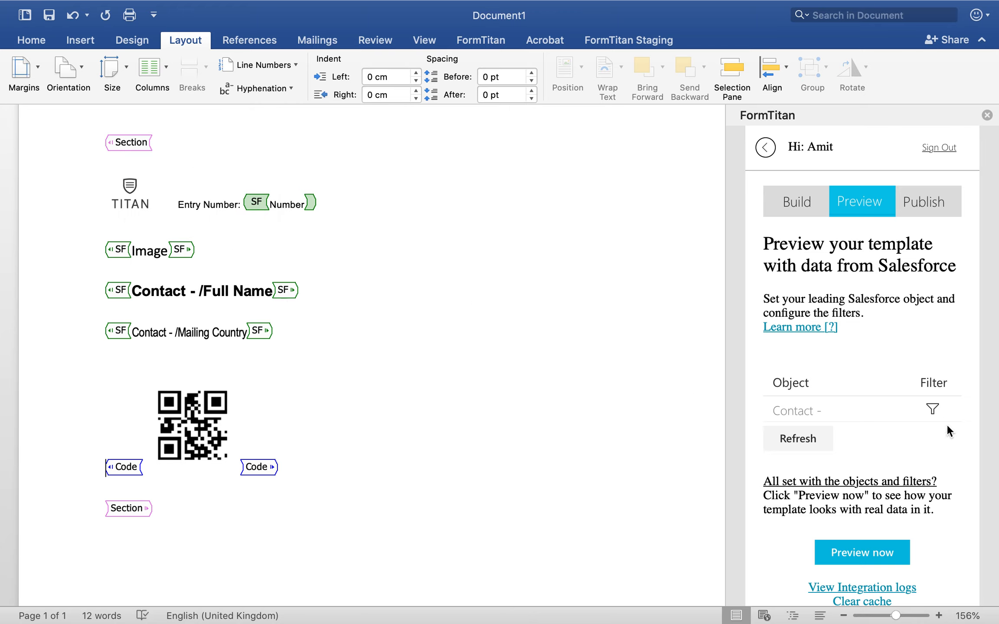
Step: Open the filter for the Contact object and set its condition field to Account ID
click(933, 410)
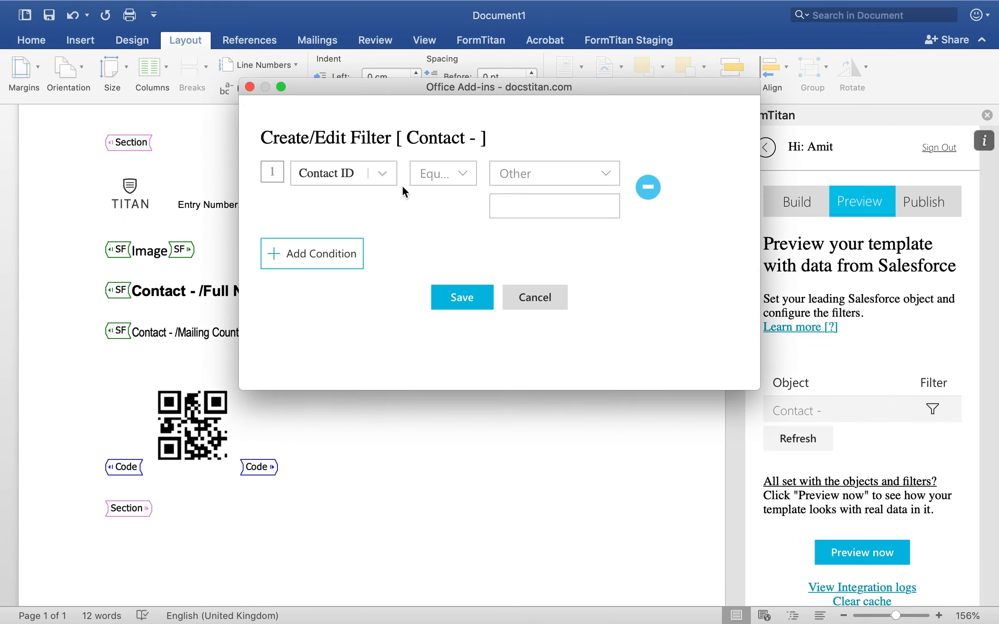
click(371, 180)
scroll(355, 251, up, 3)
click(350, 213)
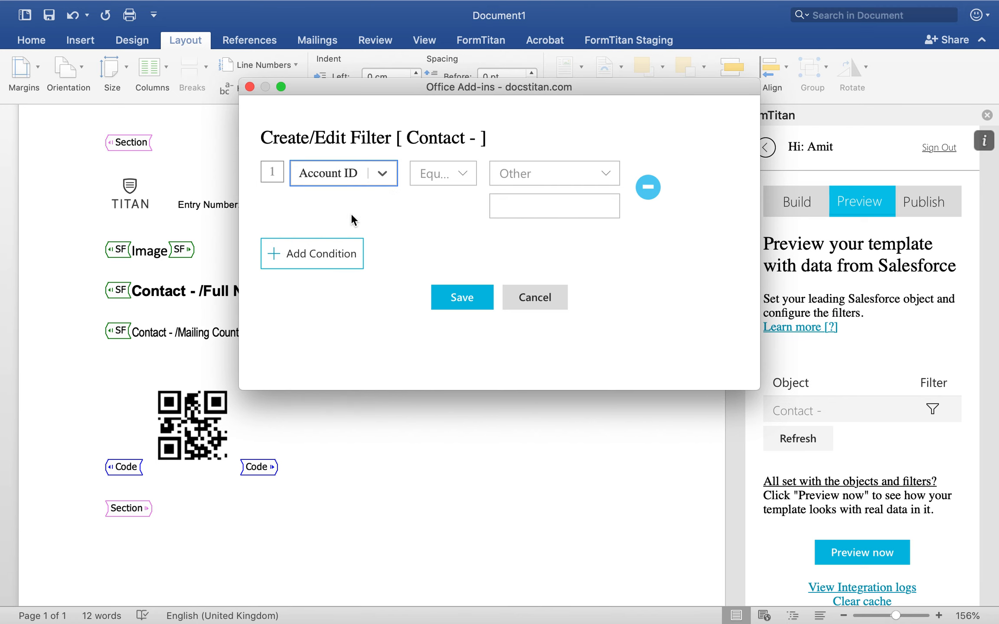
Step: Copy the hospital account's record ID from its Salesforce page address in the browser and paste it as the filter value in Word
key(ctrl+Right)
click(492, 350)
double_click(499, 46)
key(super+c)
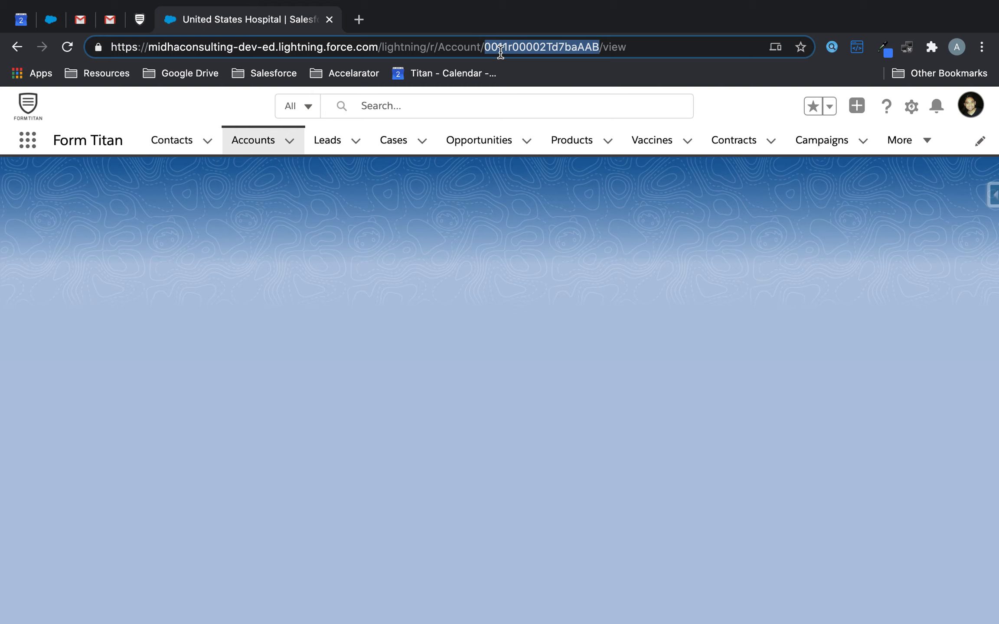
key(ctrl+Left)
click(524, 207)
key(super+v)
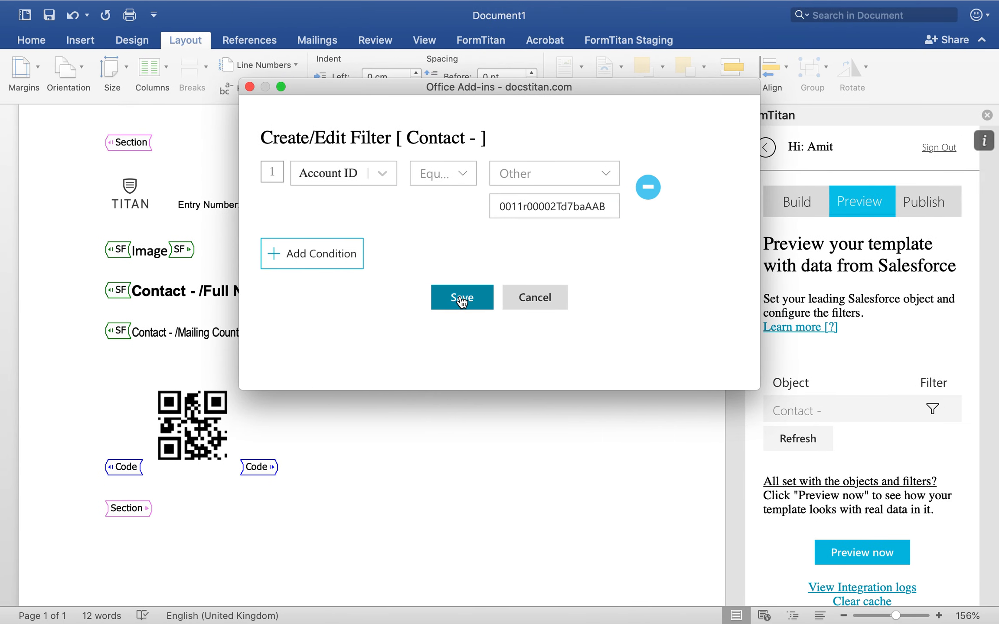
Step: Save the Account ID filter and its conditions for the Contact object
click(462, 299)
scroll(468, 287, down, 3)
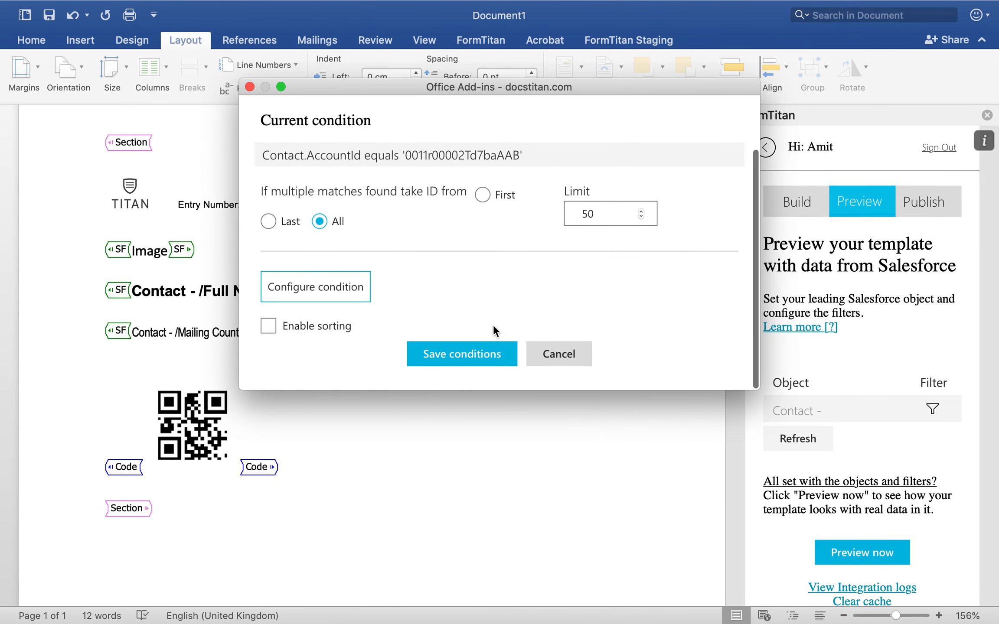
click(482, 362)
Step: Generate the template preview with Salesforce data and look over the resulting badges
click(902, 559)
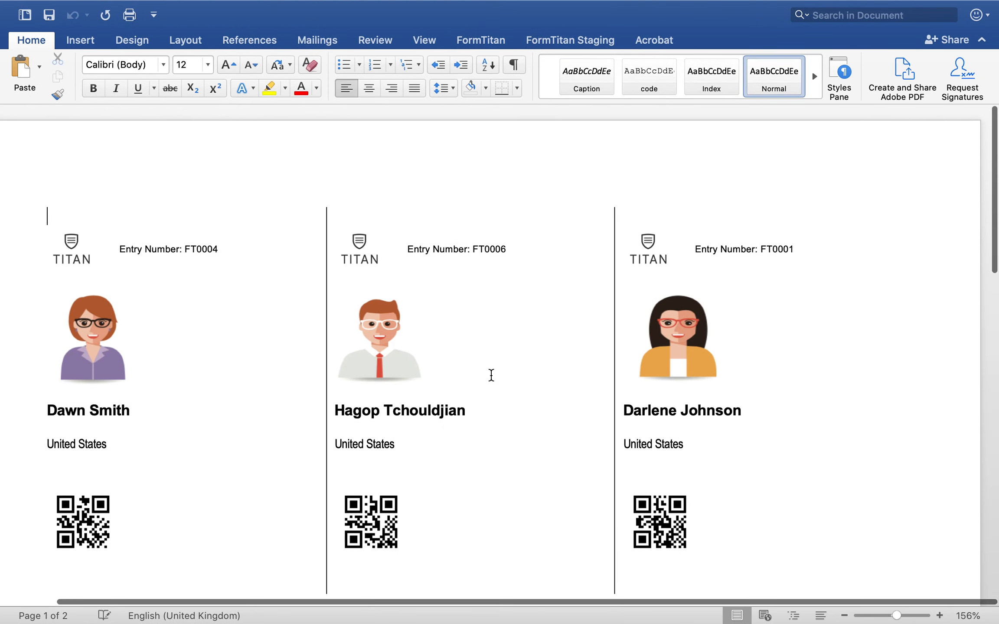
scroll(491, 376, down, 3)
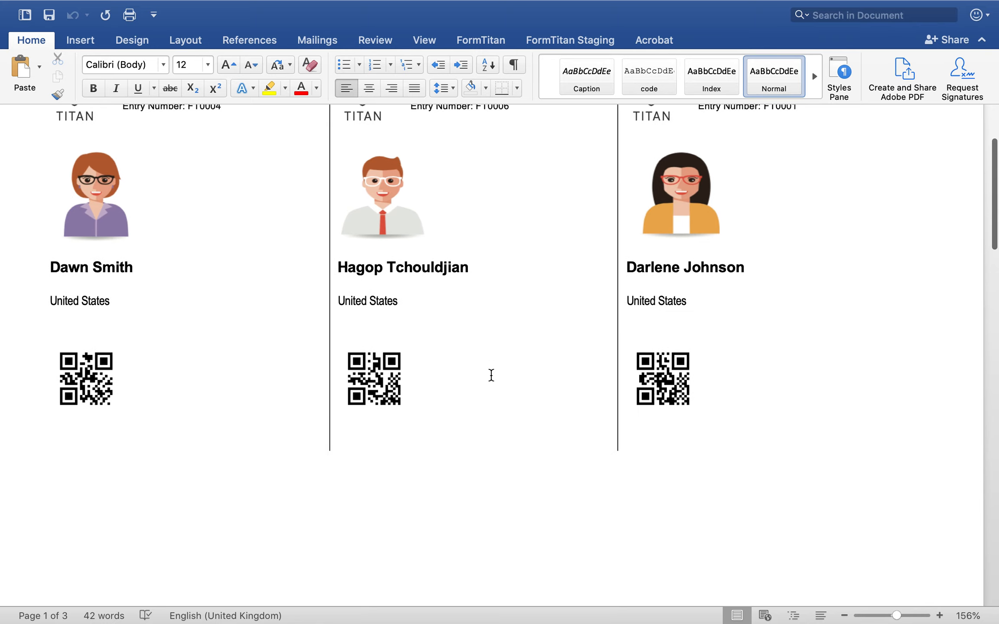
scroll(491, 375, up, 2)
scroll(492, 375, down, 5)
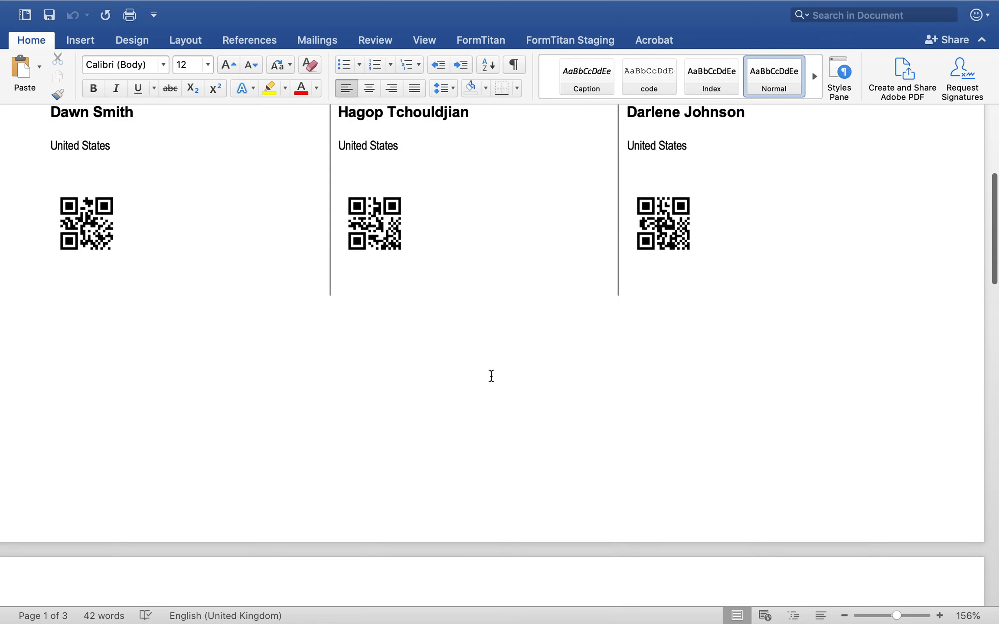
Step: Look over the badges on the first and second pages of the generated preview document
scroll(491, 376, down, 8)
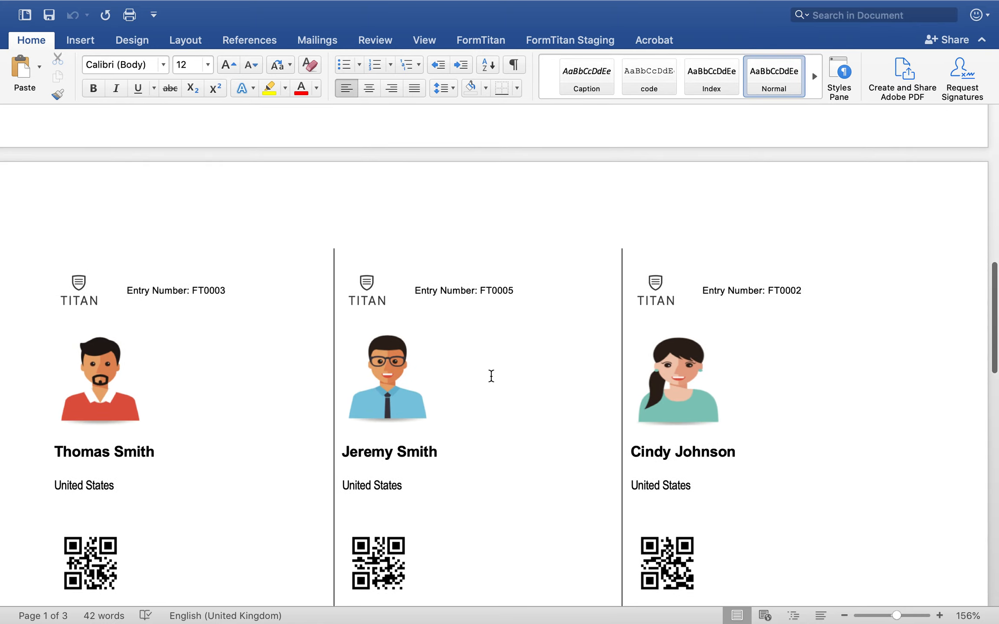
click(482, 283)
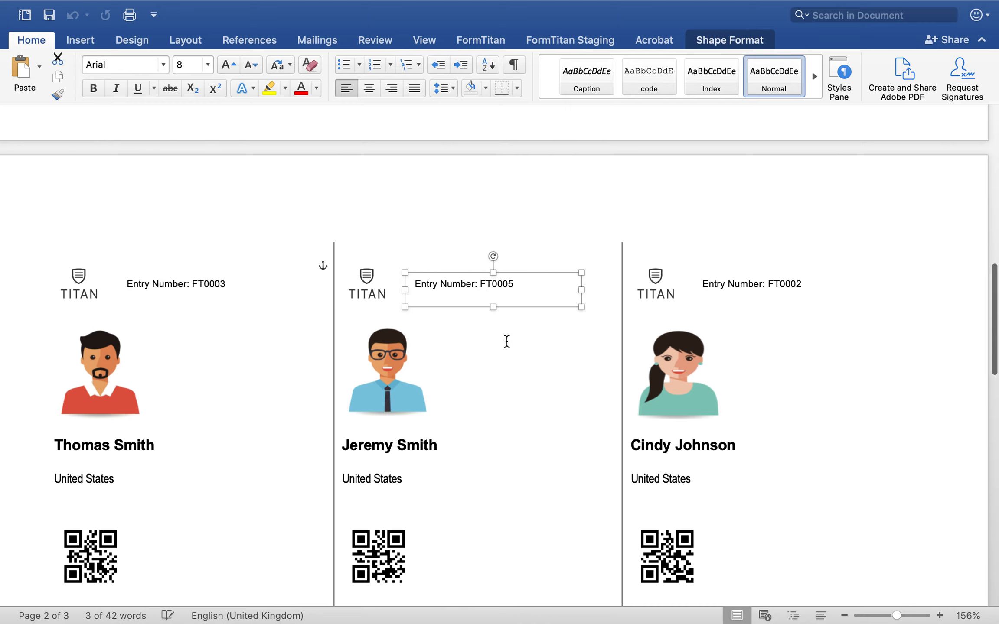
scroll(510, 348, down, 3)
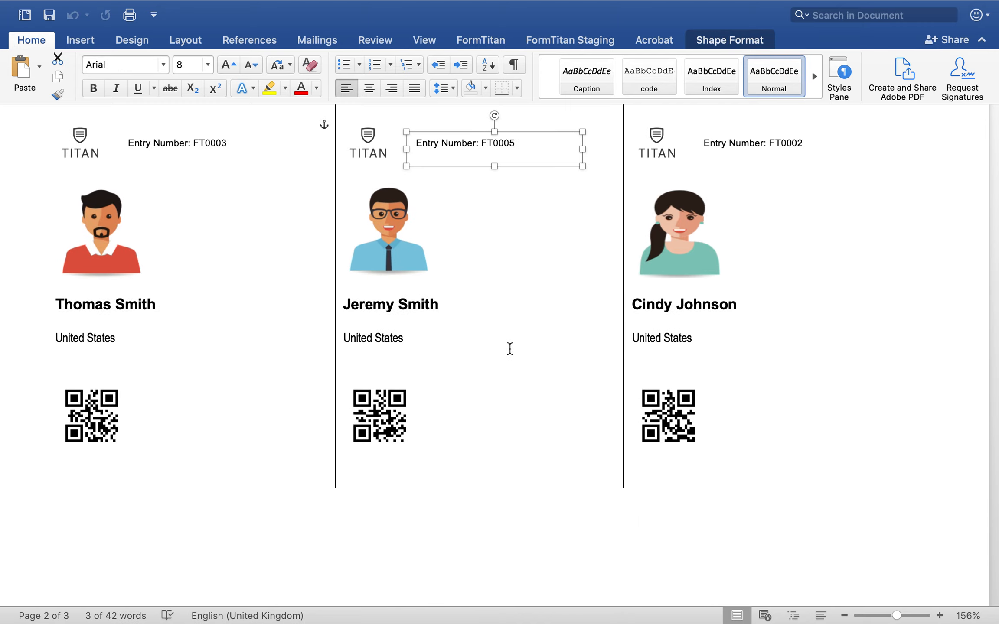
scroll(510, 349, up, 1)
scroll(510, 348, up, 3)
scroll(510, 348, down, 3)
scroll(510, 349, up, 1)
scroll(510, 349, up, 10)
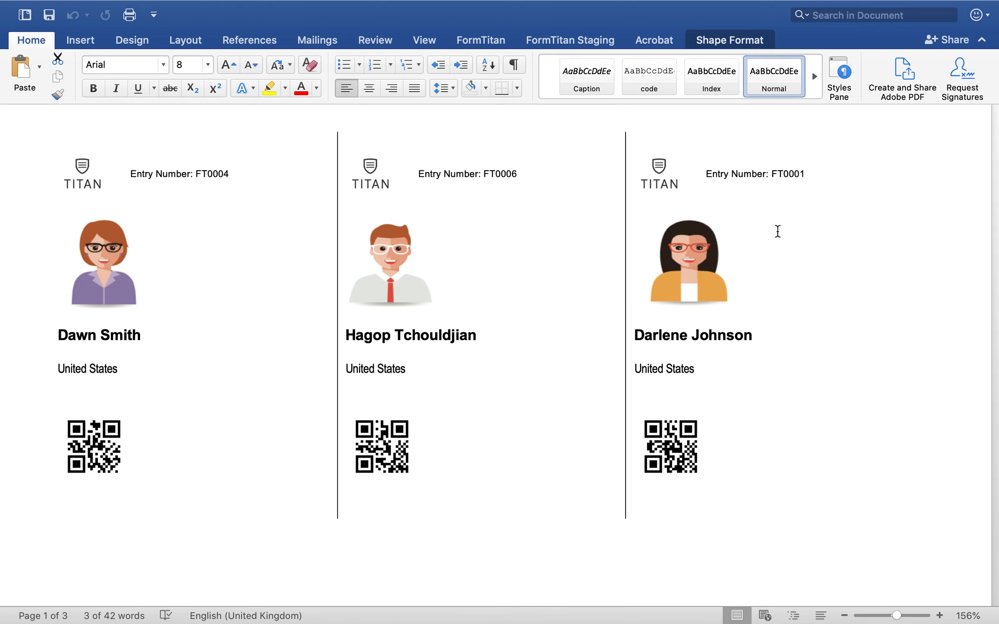
scroll(454, 461, down, 10)
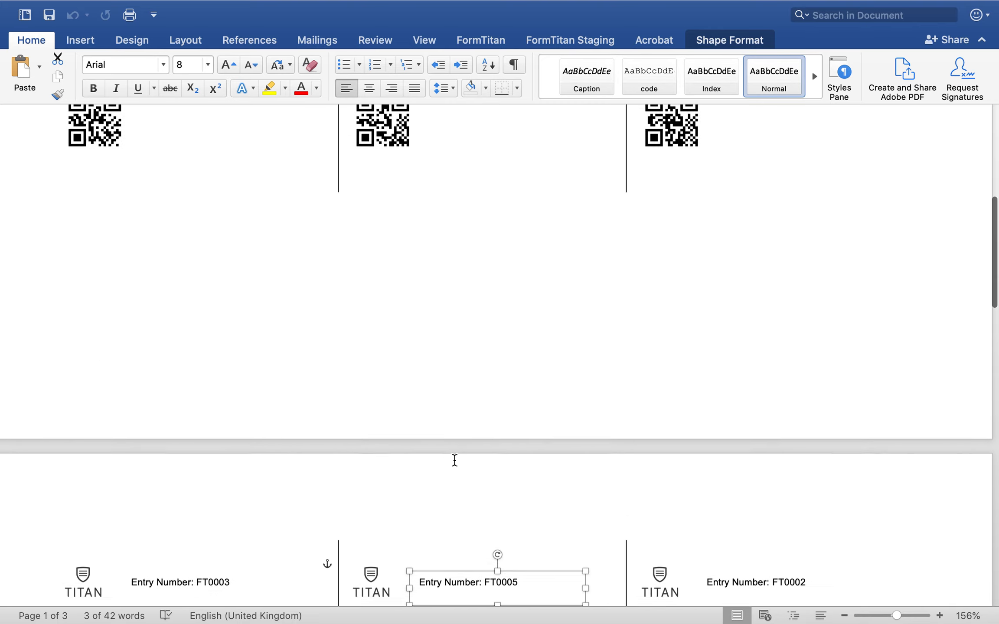
scroll(454, 460, down, 5)
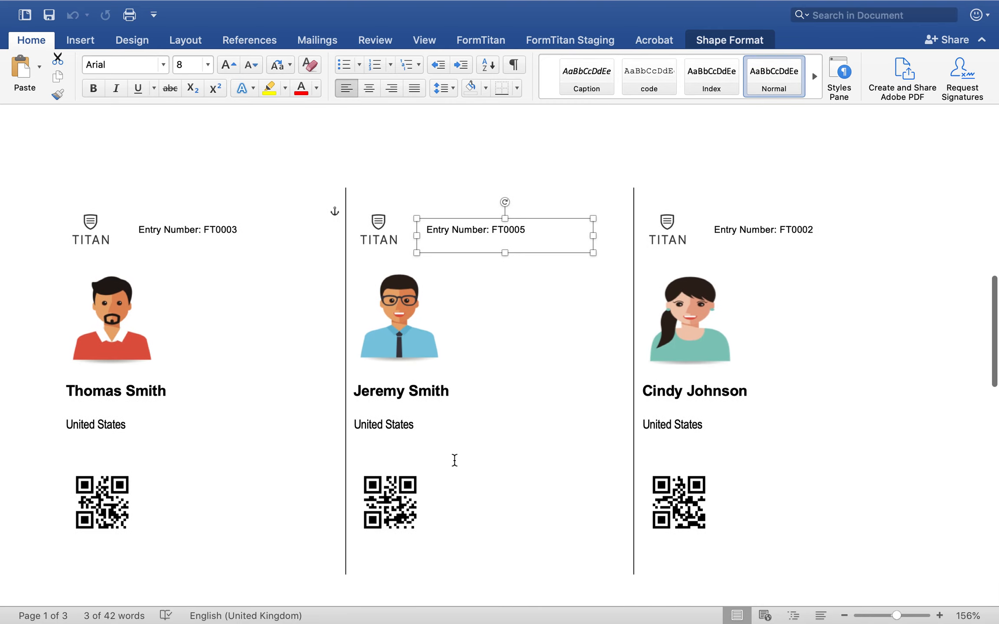
click(845, 514)
scroll(431, 411, down, 2)
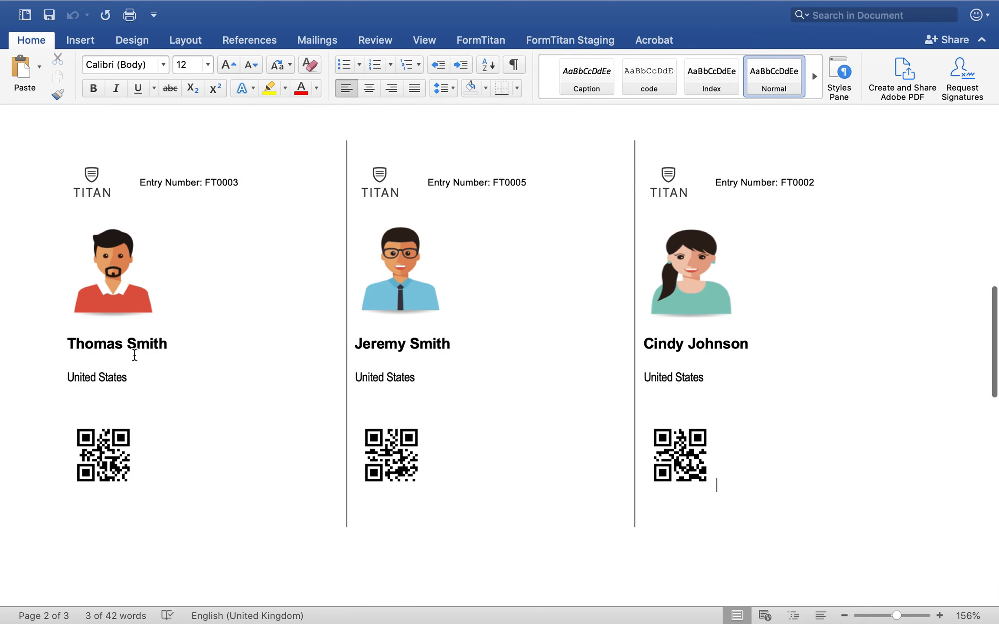
Step: Close the generated preview and nudge the template's Entry Number text box slightly downward beside the logo
mouse_move(173, 1)
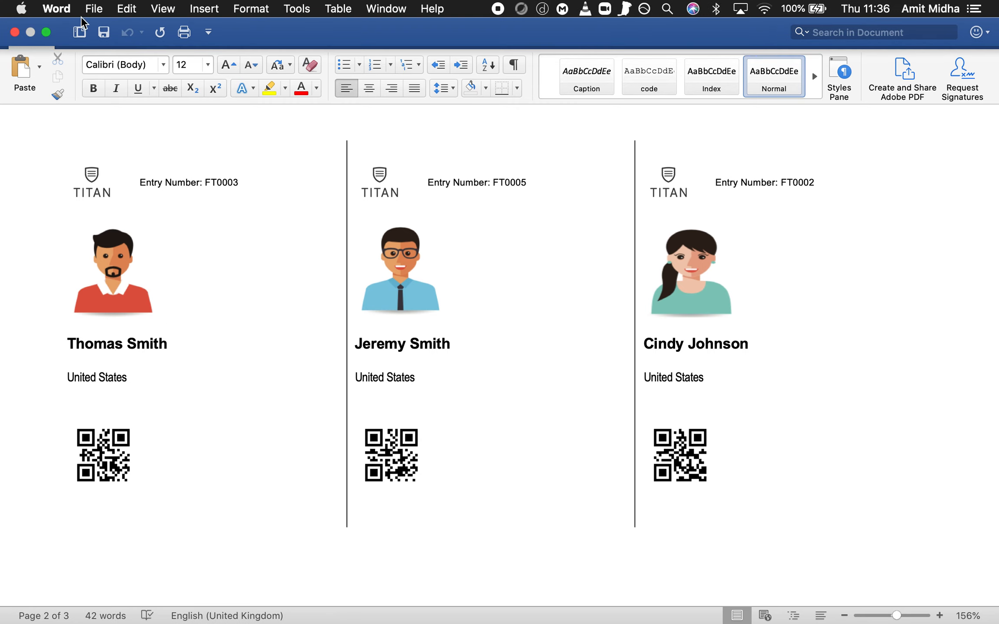
click(15, 33)
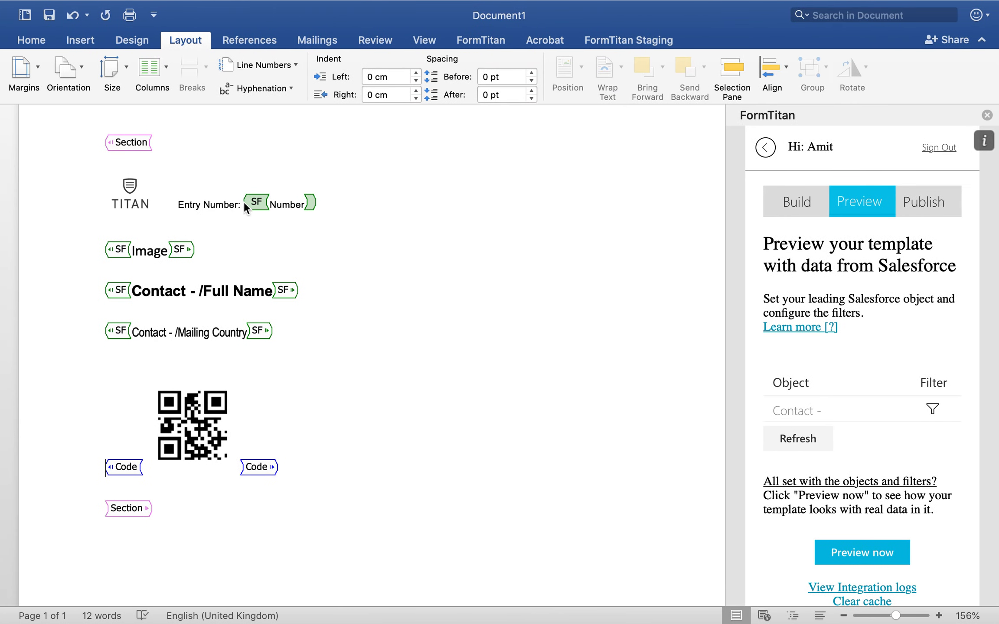
click(213, 203)
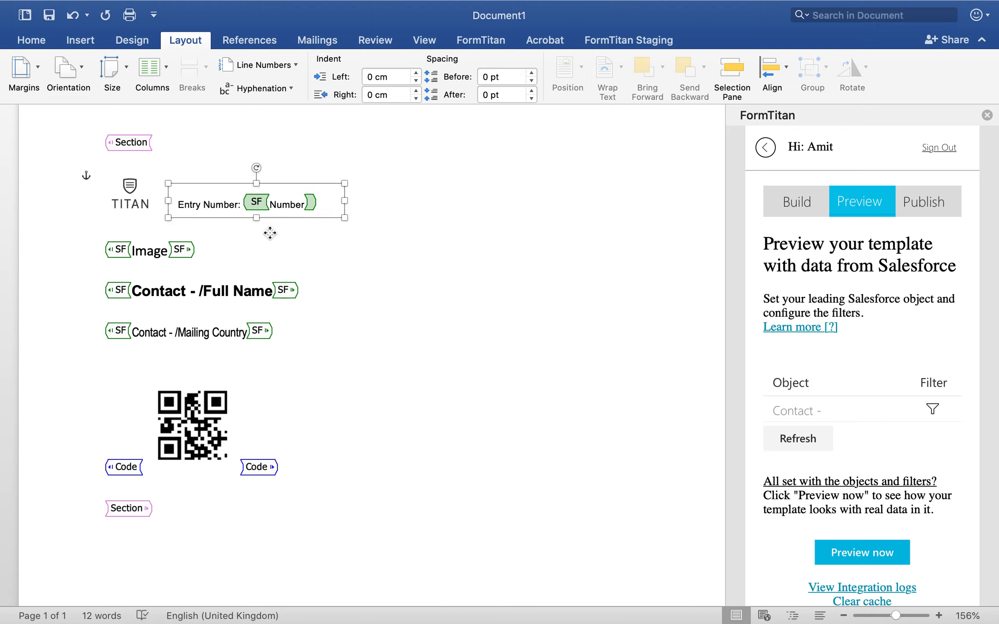
click(401, 192)
click(194, 202)
key(Down)
key(Down)
key(Down)
key(Down)
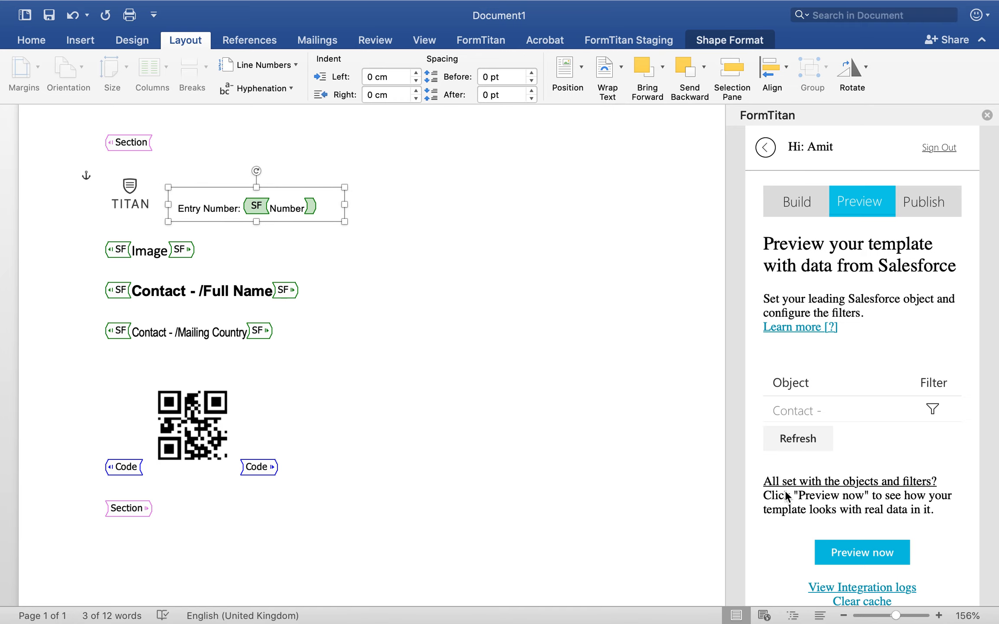
Step: Generate the template preview again with Salesforce data and examine the badges on both pages
click(853, 553)
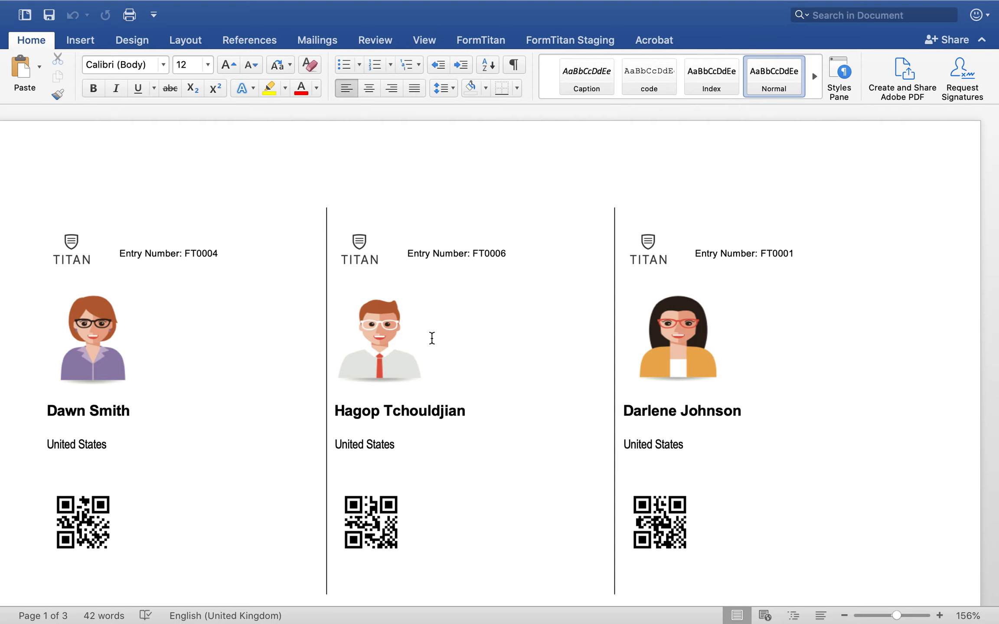
scroll(432, 338, down, 10)
scroll(432, 338, down, 10)
scroll(432, 338, up, 2)
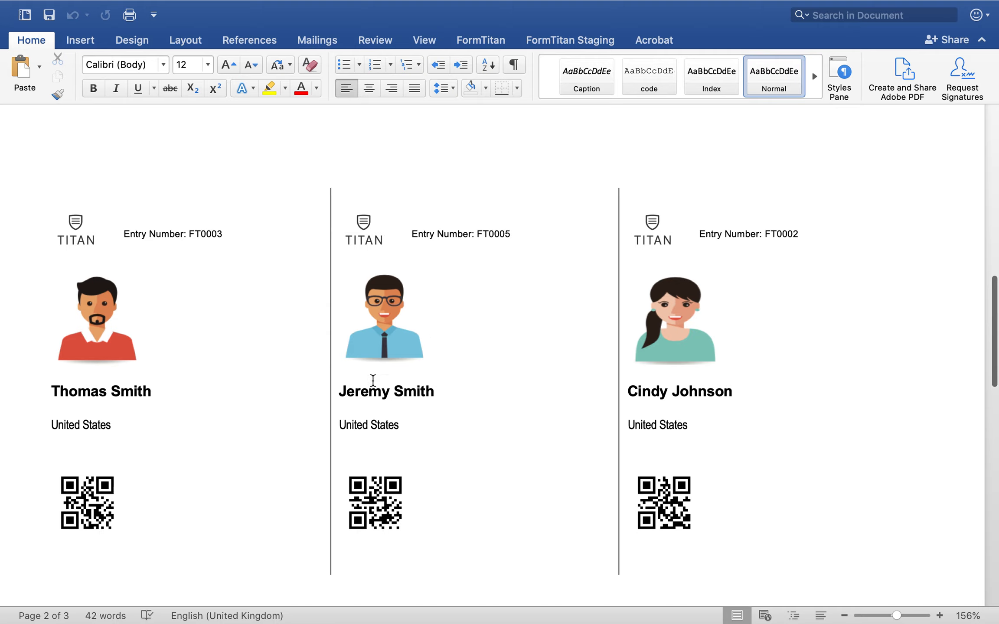
scroll(501, 341, up, 15)
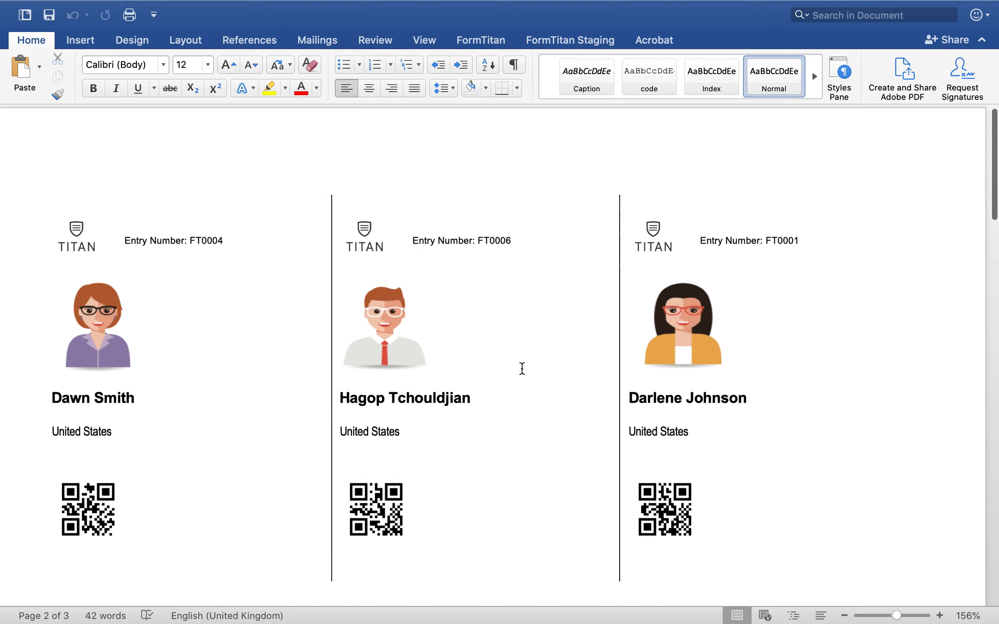
scroll(522, 368, down, 2)
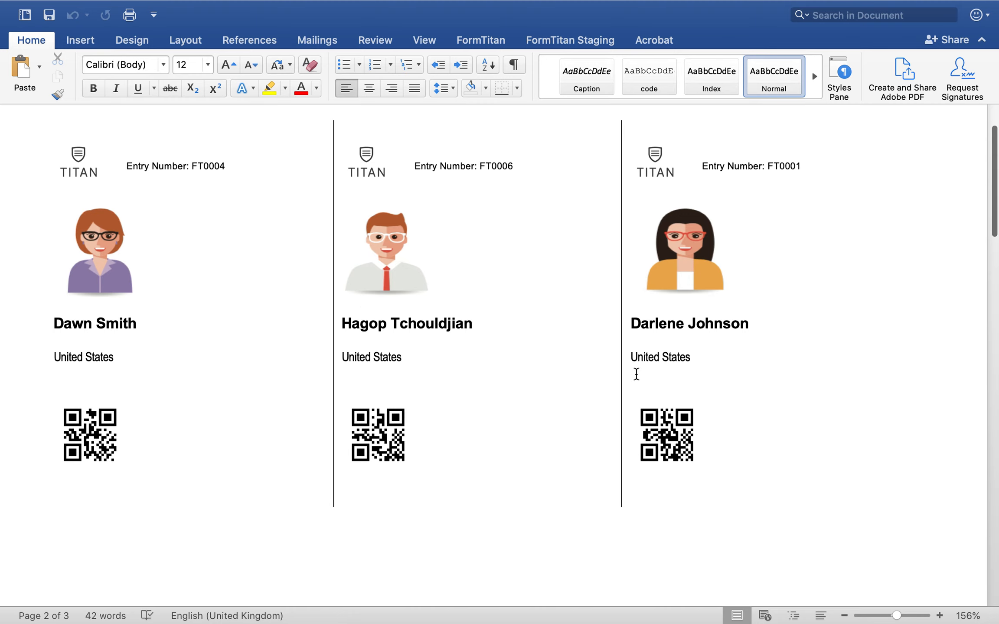
scroll(615, 374, down, 13)
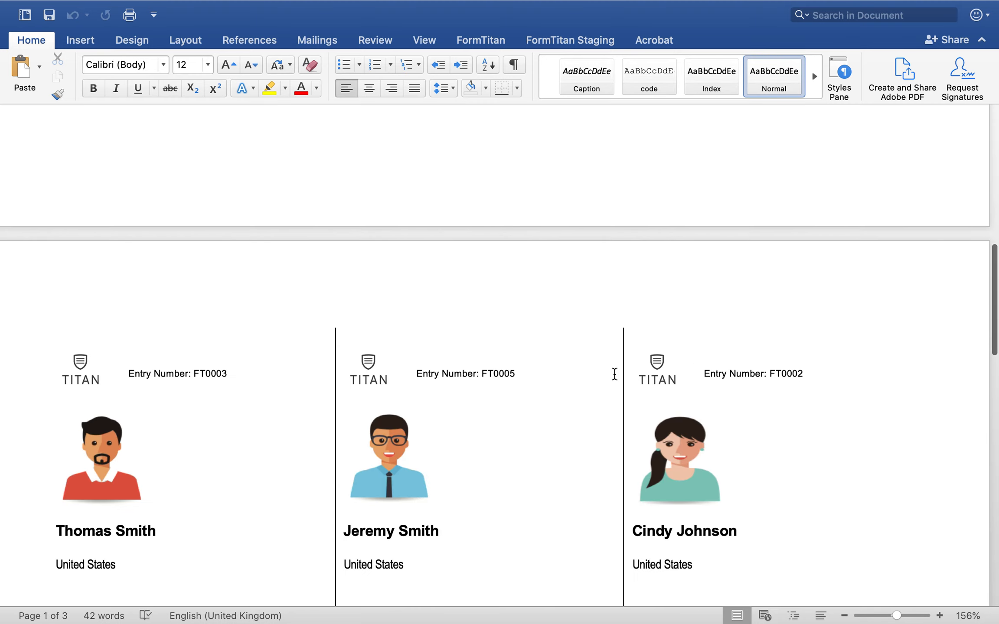
Step: Compare the previewed badges with the hospital account's list of contacts in Salesforce in the browser
key(ctrl+Right)
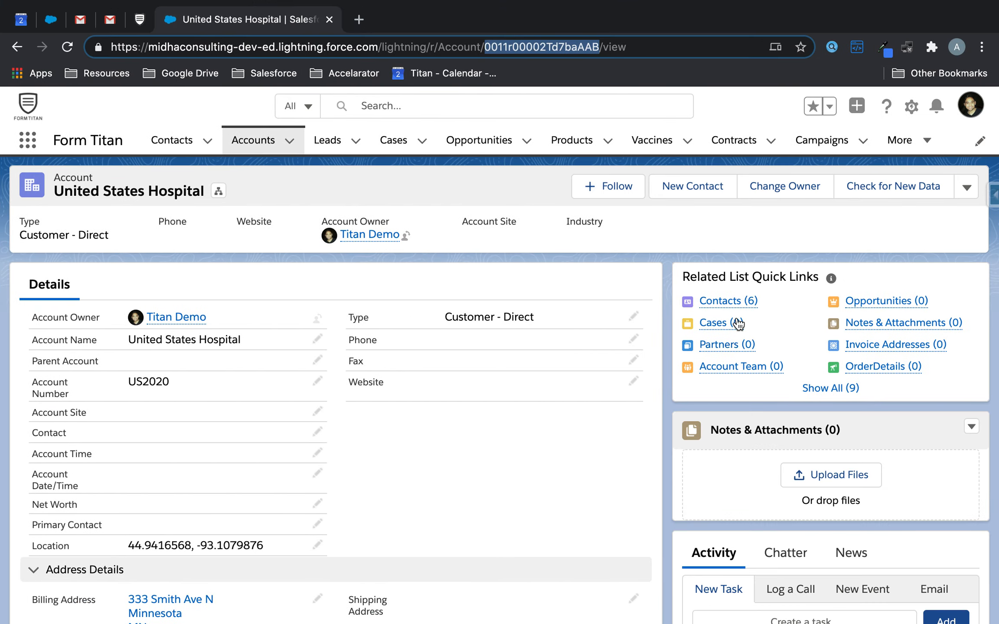
mouse_move(745, 303)
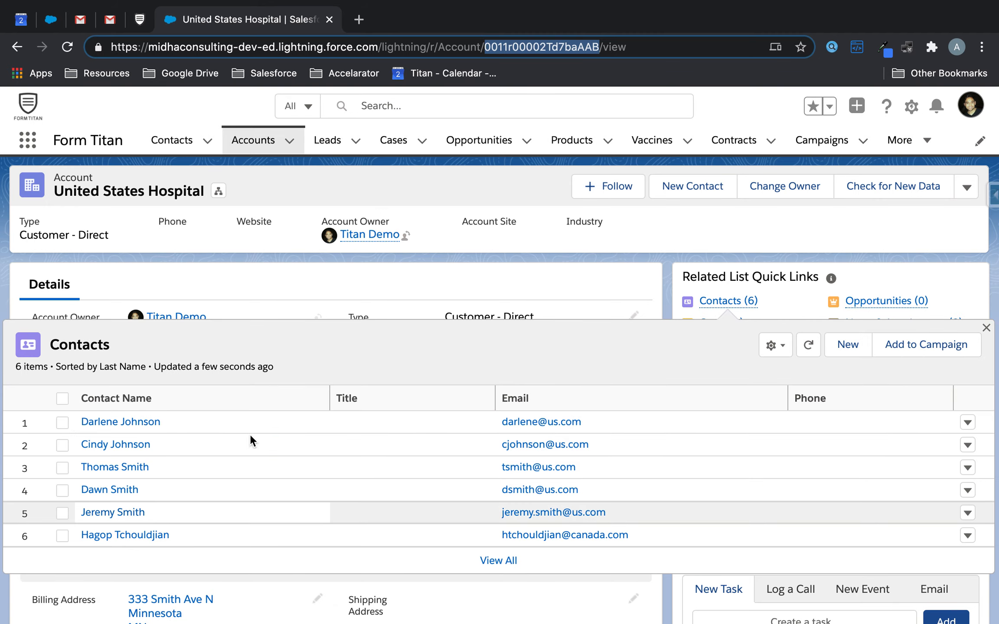
key(ctrl+Left)
scroll(424, 457, down, 5)
scroll(424, 457, up, 8)
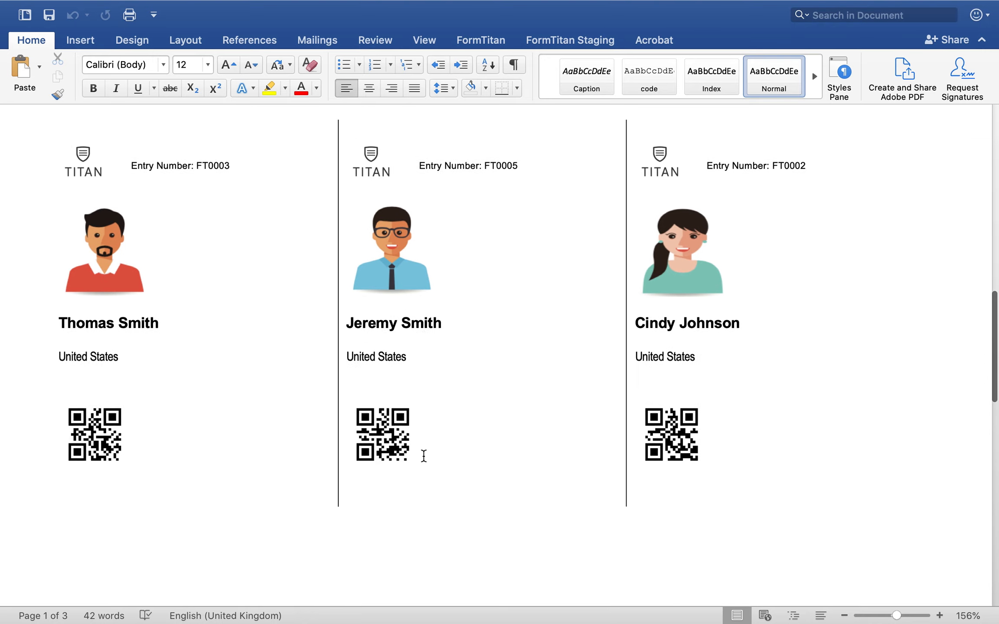
scroll(423, 457, up, 15)
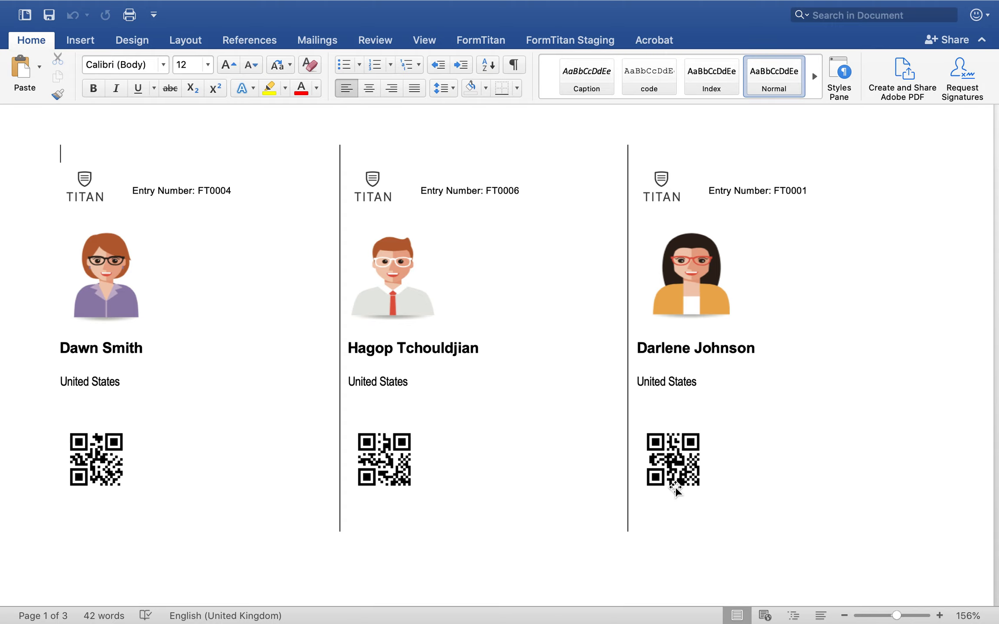
Step: Capture a screenshot of the middle badge on the second preview page, from its header down past the QR code
scroll(675, 488, down, 15)
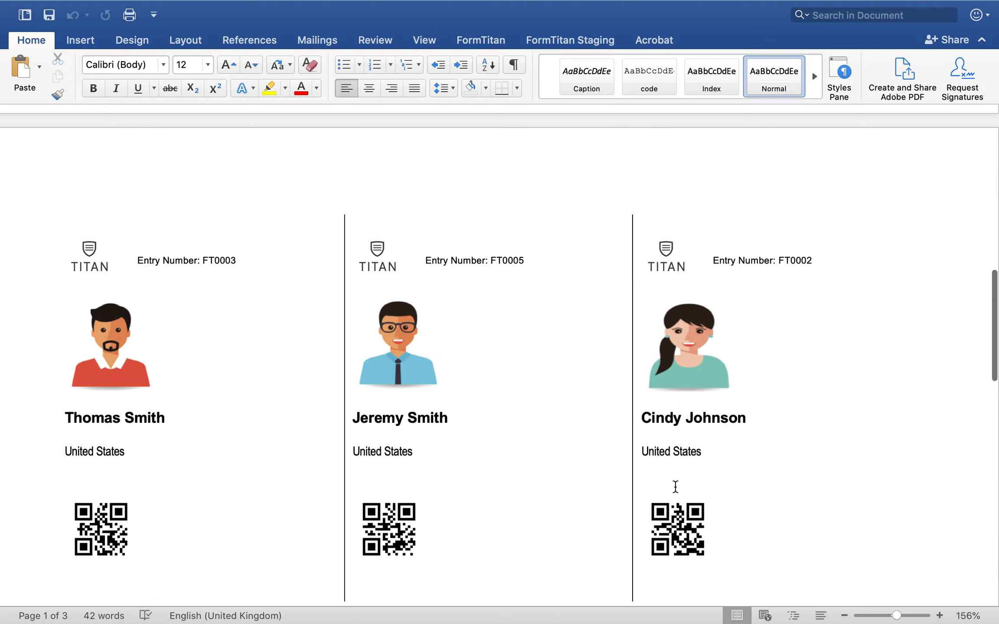
scroll(675, 486, up, 2)
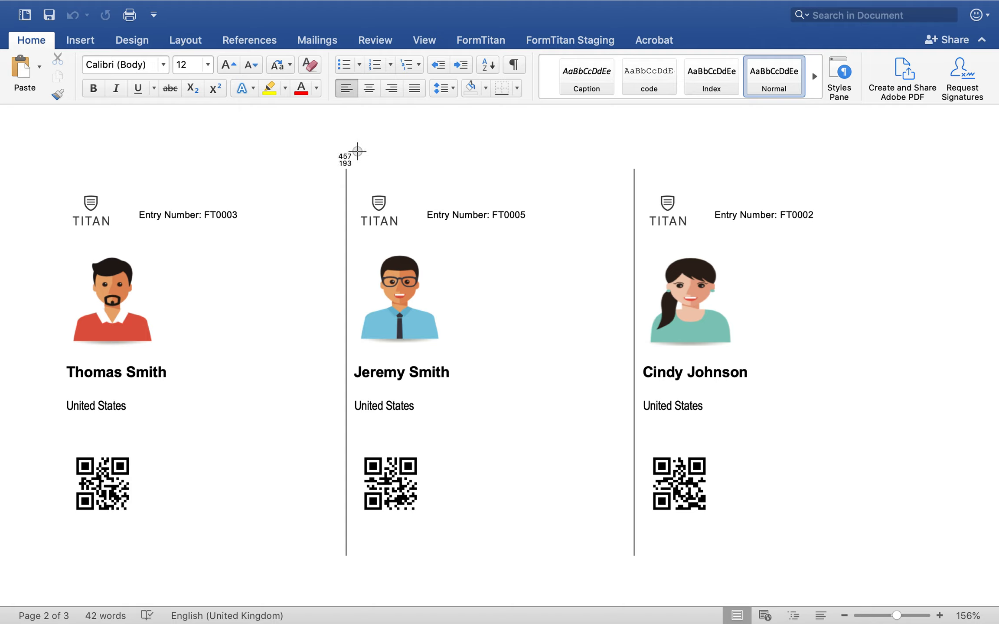
drag(345, 169, 636, 558)
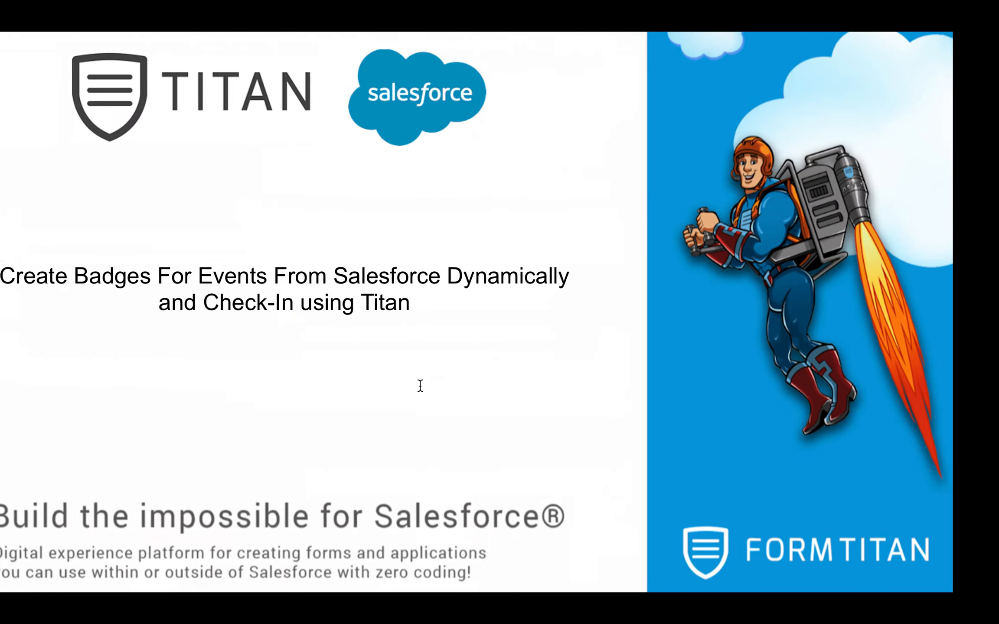
Step: Switch to the Titan Forms project in the browser and preview the Scan QR Here form
key(ctrl+Right)
key(ctrl+Right)
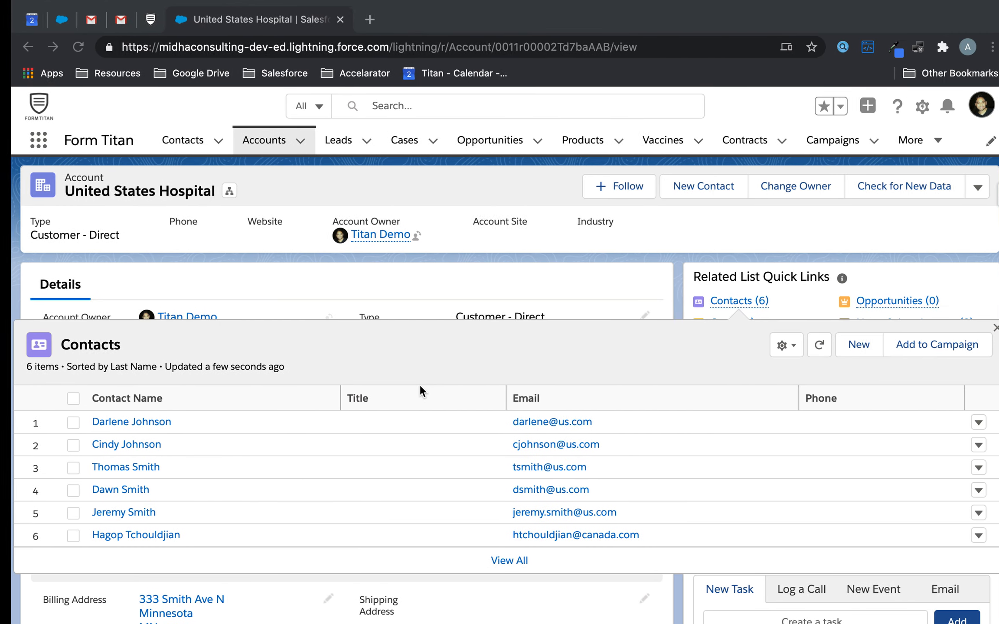
click(137, 20)
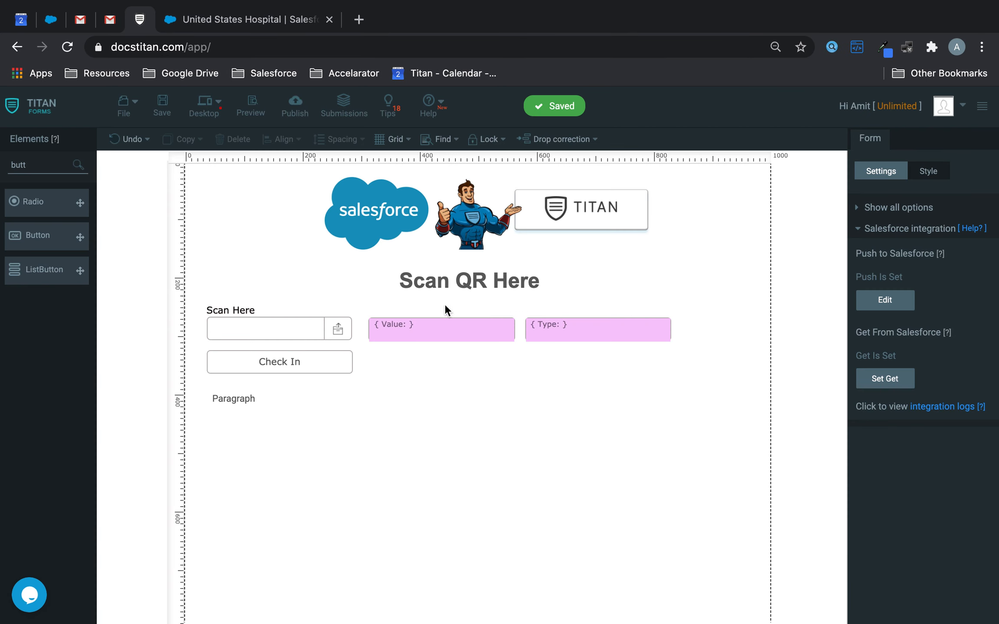
click(254, 100)
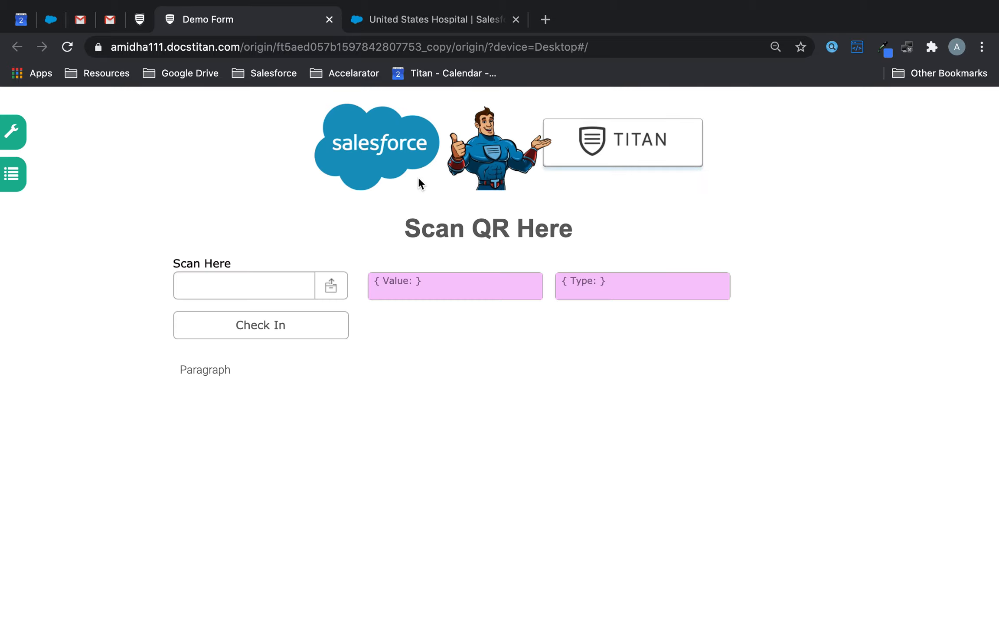
Step: Upload "Screenshot 2020-09-03 at 11.37.41" to the Scan Here field and check the decoded value and displayed badge
click(337, 280)
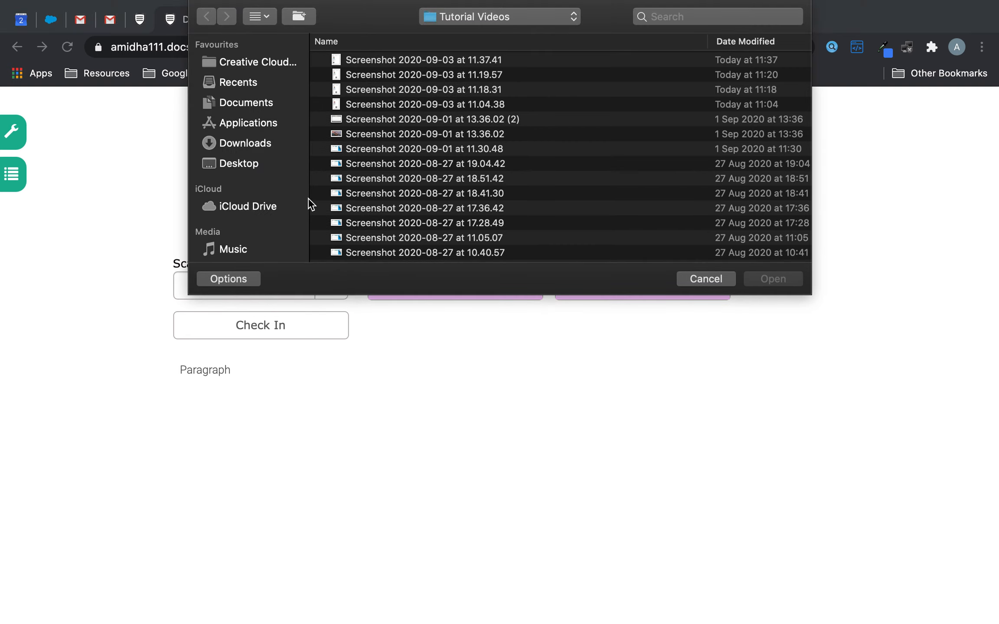
double_click(407, 60)
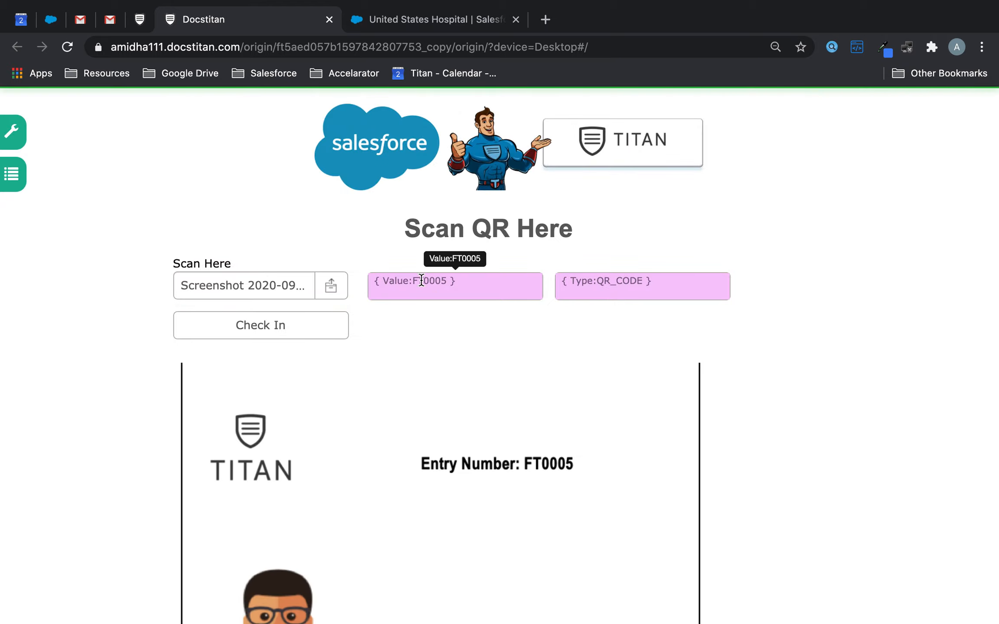
drag(413, 281, 450, 281)
click(754, 363)
scroll(763, 367, down, 7)
scroll(483, 318, down, 9)
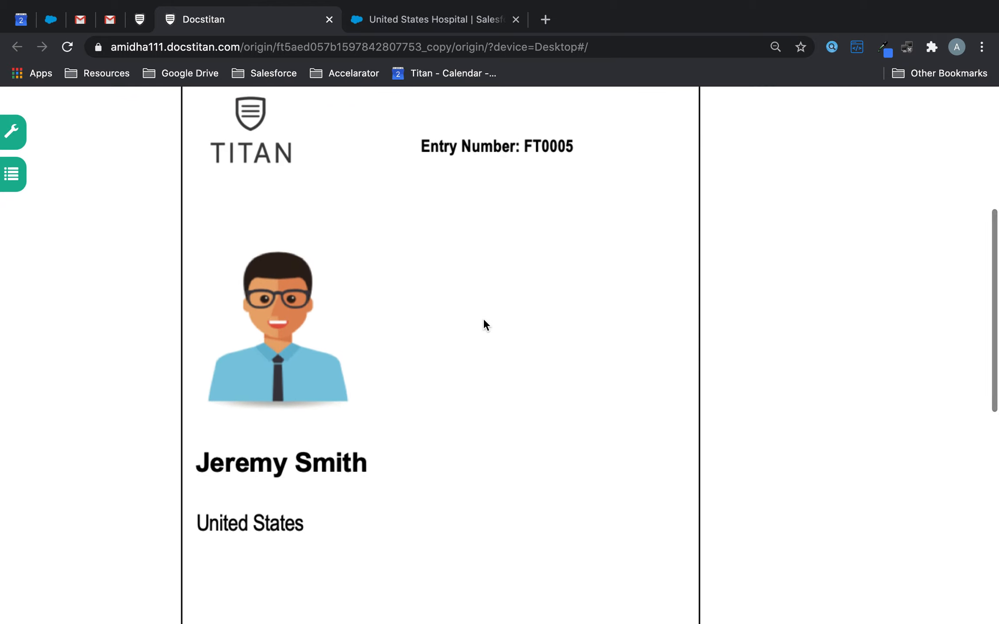
scroll(483, 318, up, 15)
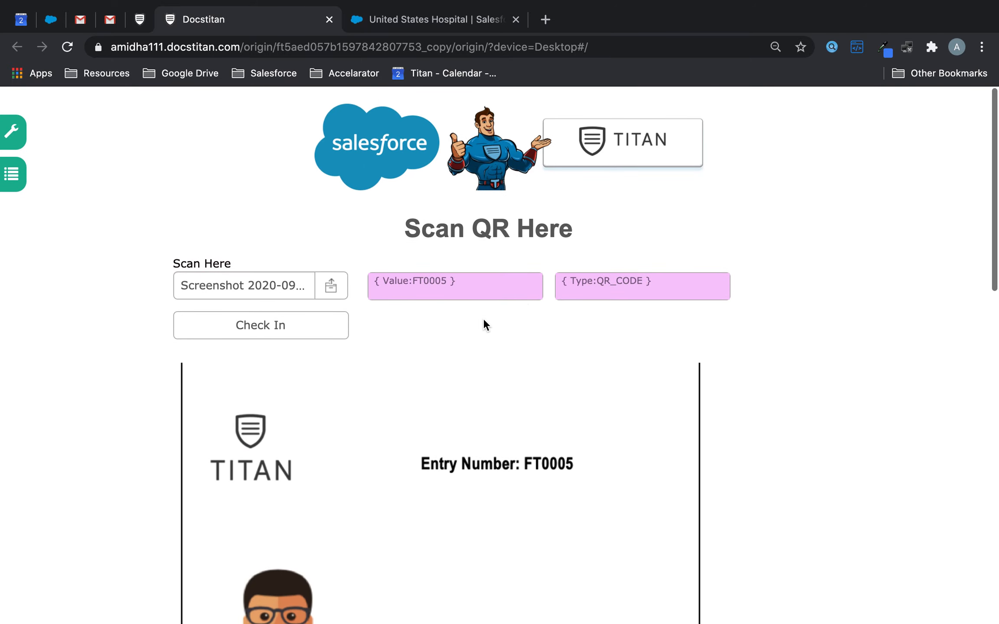
Step: Open the scanned badge holder's contact record from the hospital account in Salesforce, check its Entry Status fields, and return to the scan form
click(457, 23)
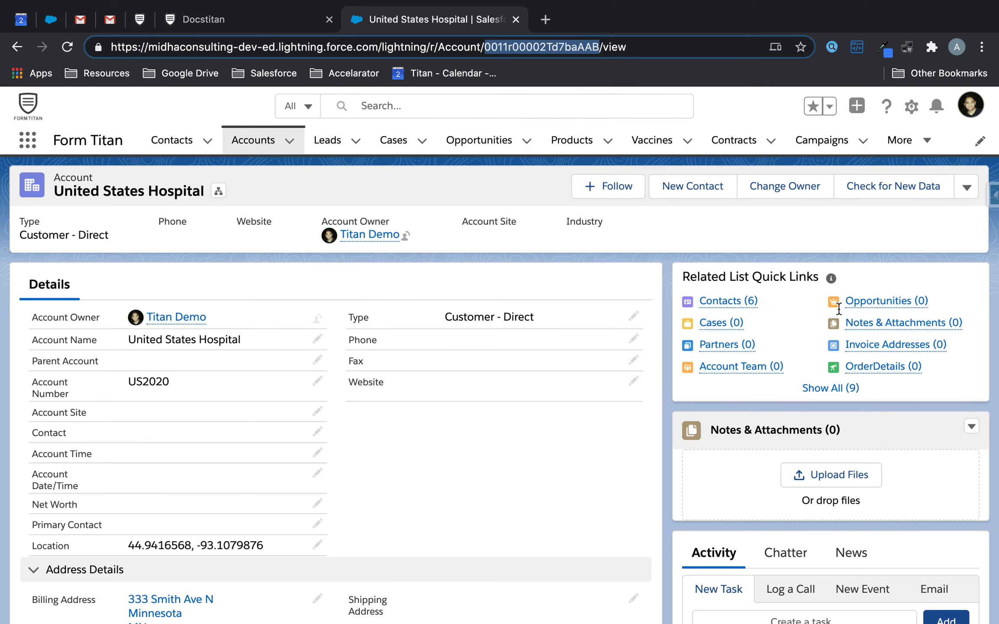
mouse_move(743, 303)
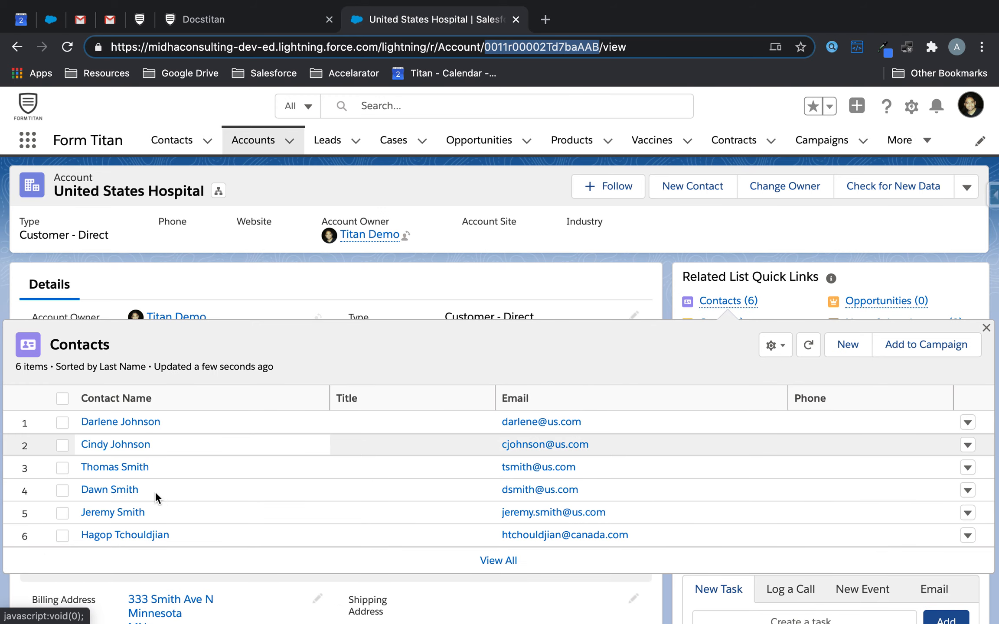
click(114, 512)
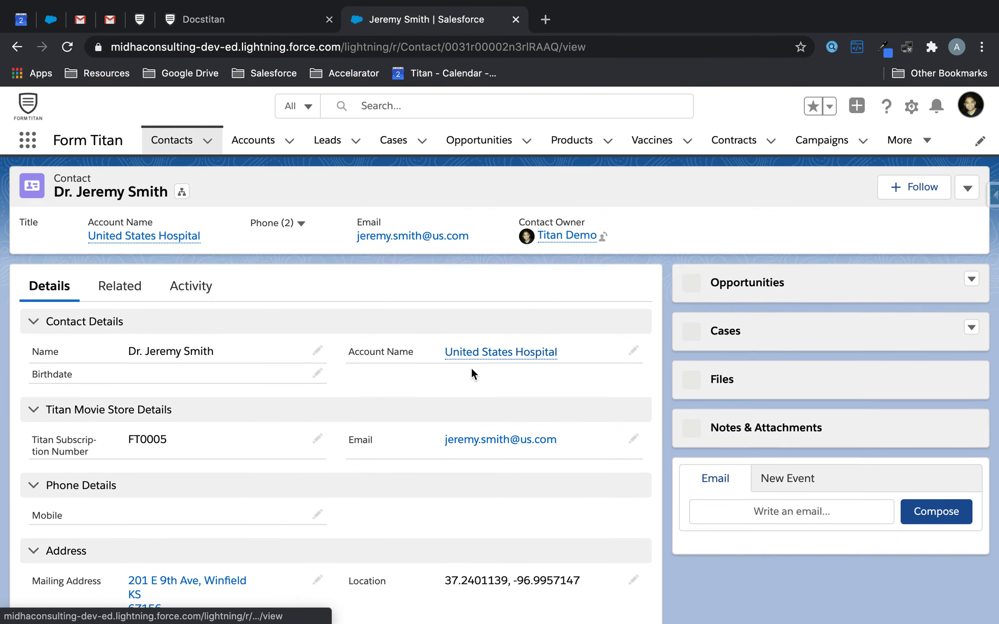
scroll(470, 368, down, 5)
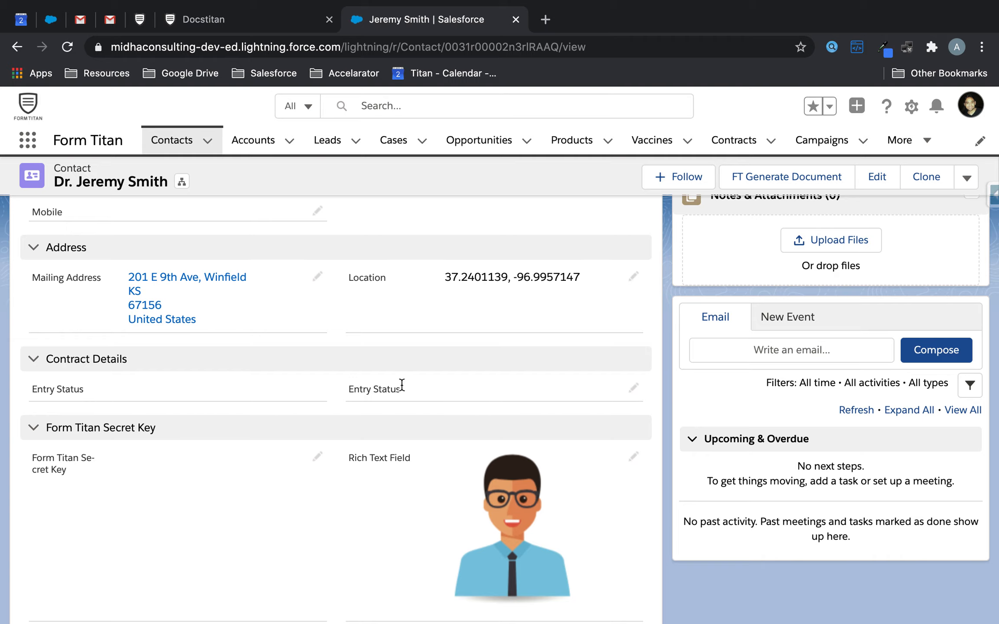
click(261, 19)
scroll(339, 347, down, 1)
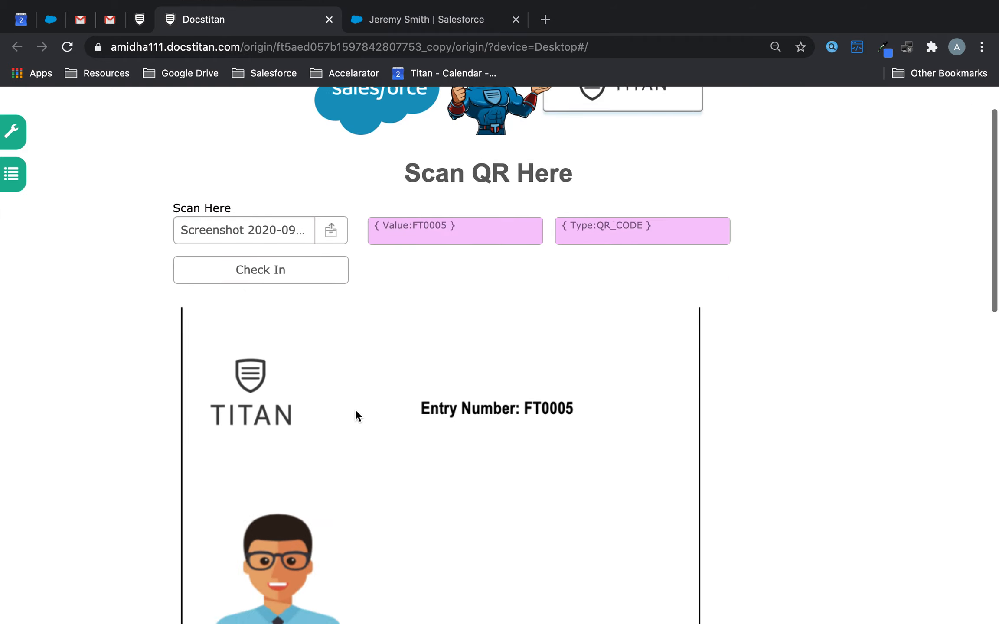
Step: Review the scanned badge down to its QR code and check in the badge holder on the Scan QR Here form
scroll(372, 503, down, 6)
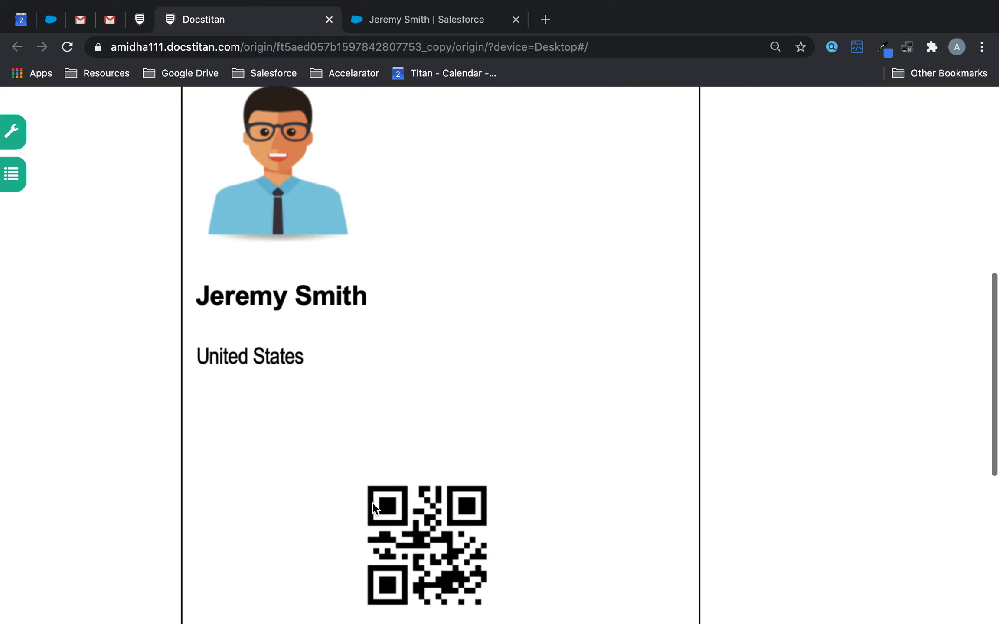
scroll(372, 505, up, 7)
click(314, 333)
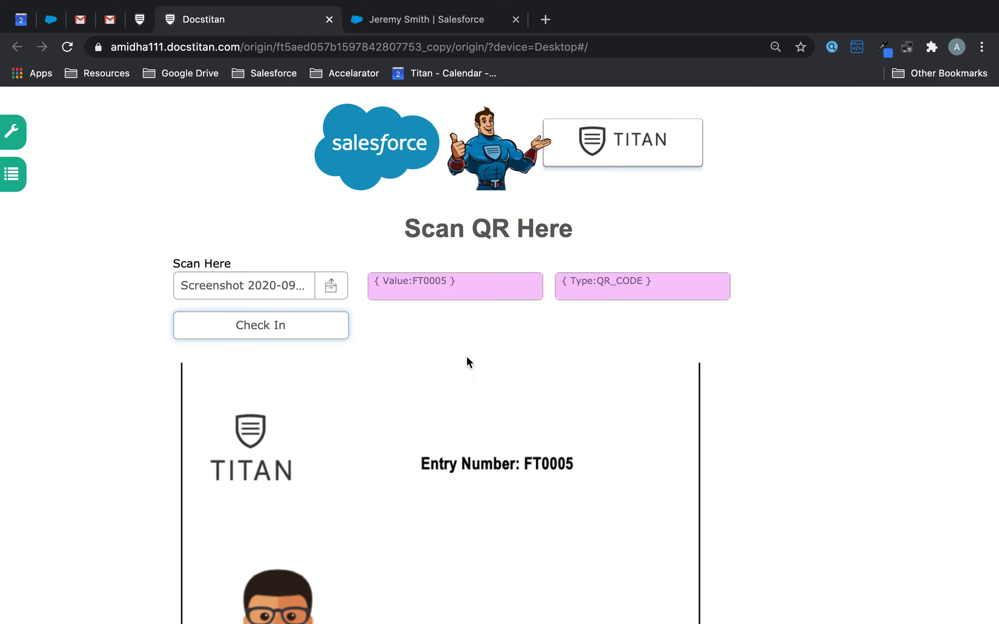
Step: Reload the badge holder's contact record in Salesforce to check its Entry Status fields, and return to the scan form
click(450, 13)
key(super+r)
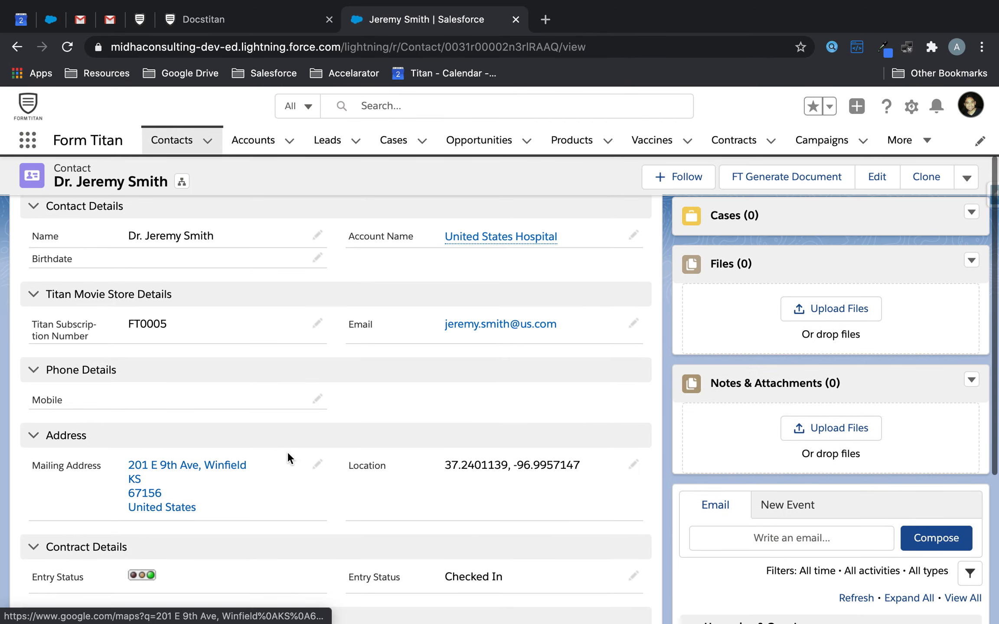
scroll(458, 495, down, 5)
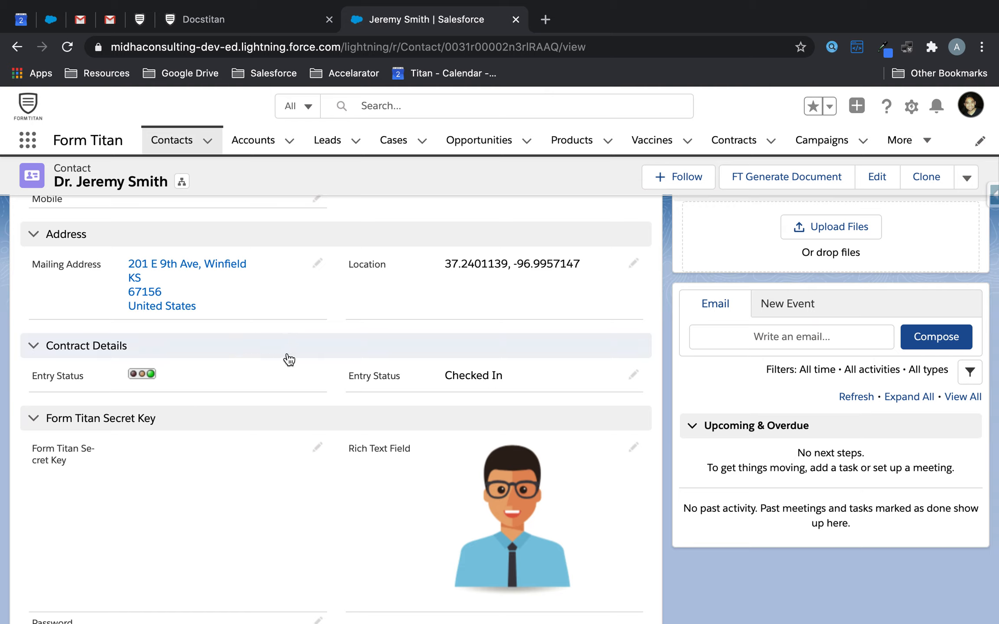
click(266, 22)
scroll(461, 374, down, 4)
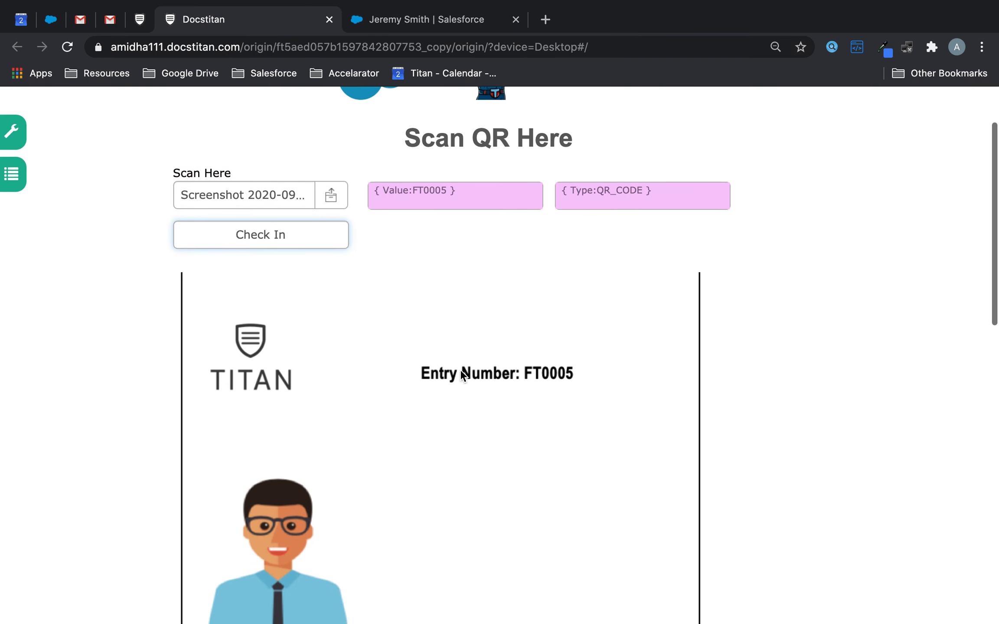
scroll(461, 373, up, 2)
Step: Switch to the generated badge document in Word and examine how the three-column badges are laid out across its pages
key(ctrl+Right)
key(ctrl+Left)
key(ctrl+Left)
scroll(462, 373, up, 15)
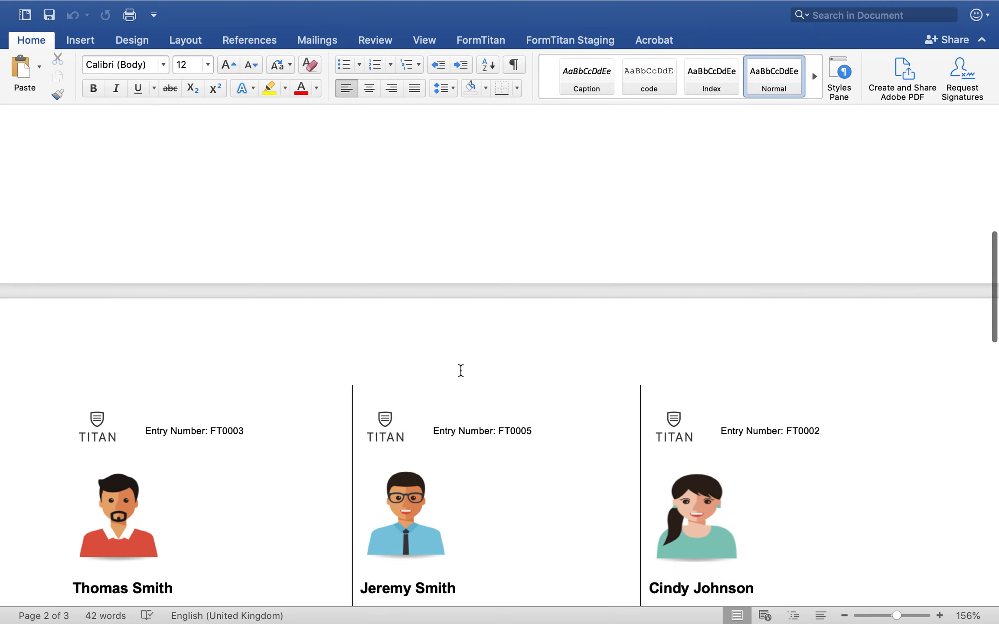
scroll(461, 371, down, 5)
scroll(461, 371, down, 8)
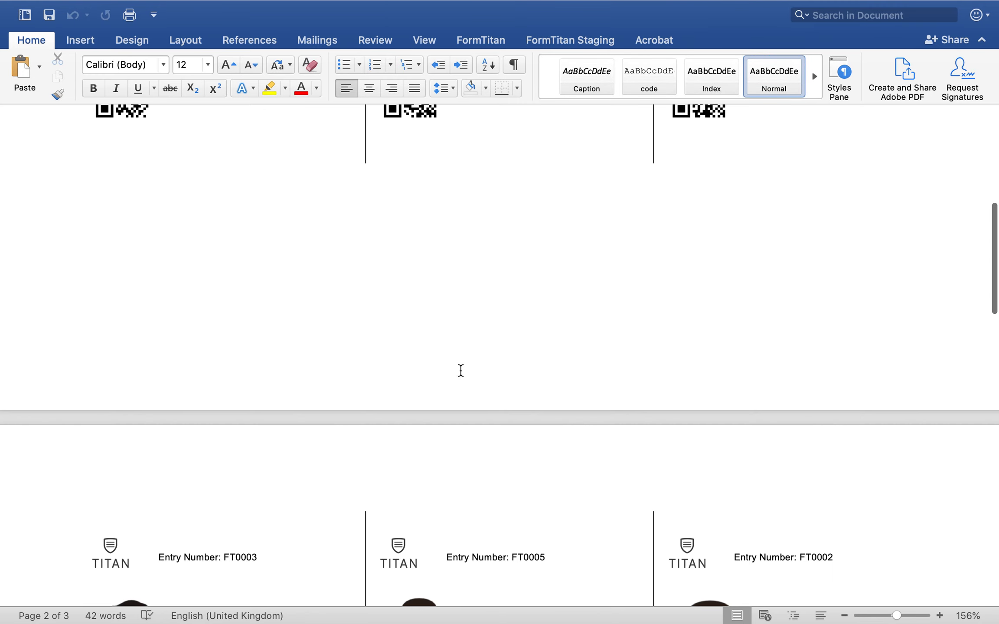
scroll(461, 370, up, 6)
scroll(304, 260, up, 3)
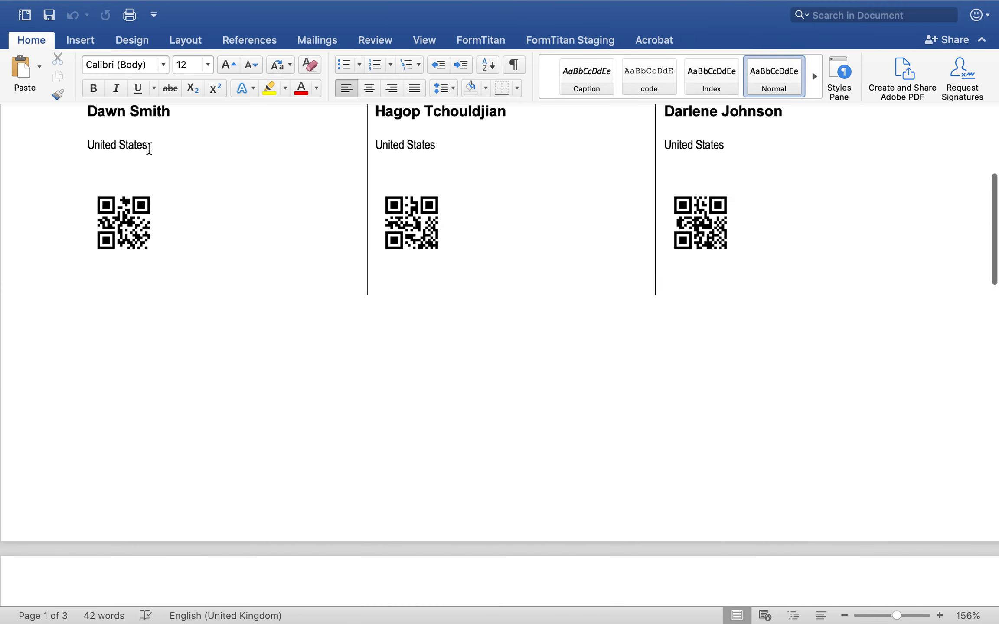
scroll(595, 232, up, 8)
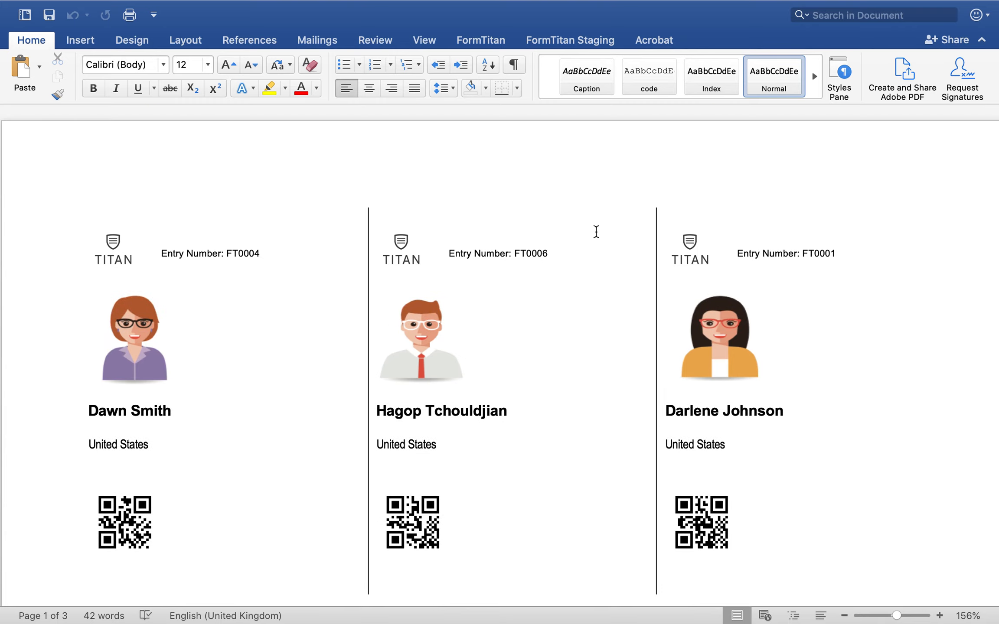
scroll(575, 290, down, 6)
scroll(575, 290, up, 6)
scroll(575, 289, down, 3)
scroll(575, 290, down, 8)
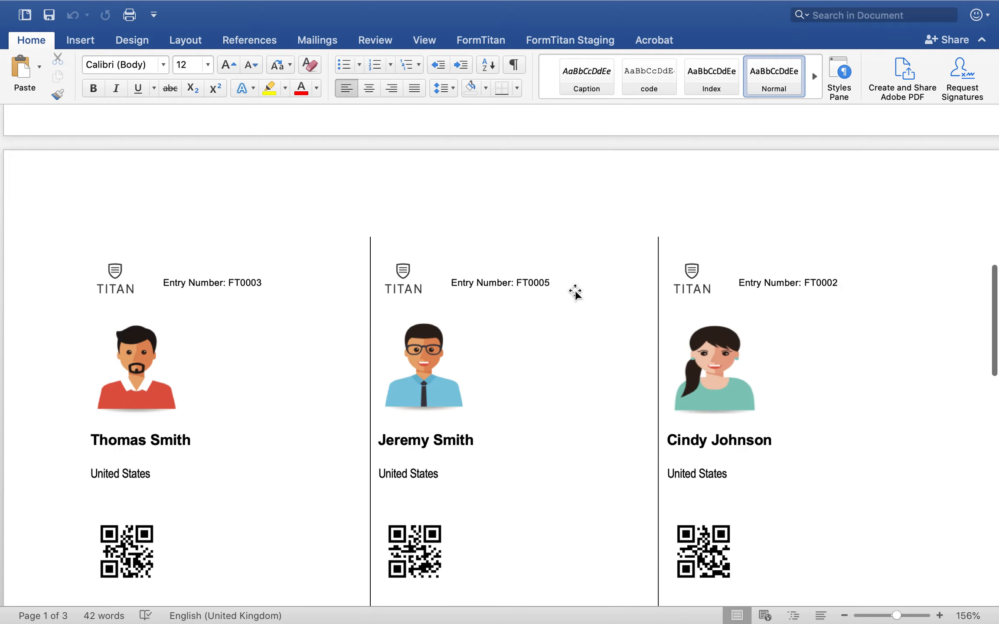
scroll(575, 290, up, 3)
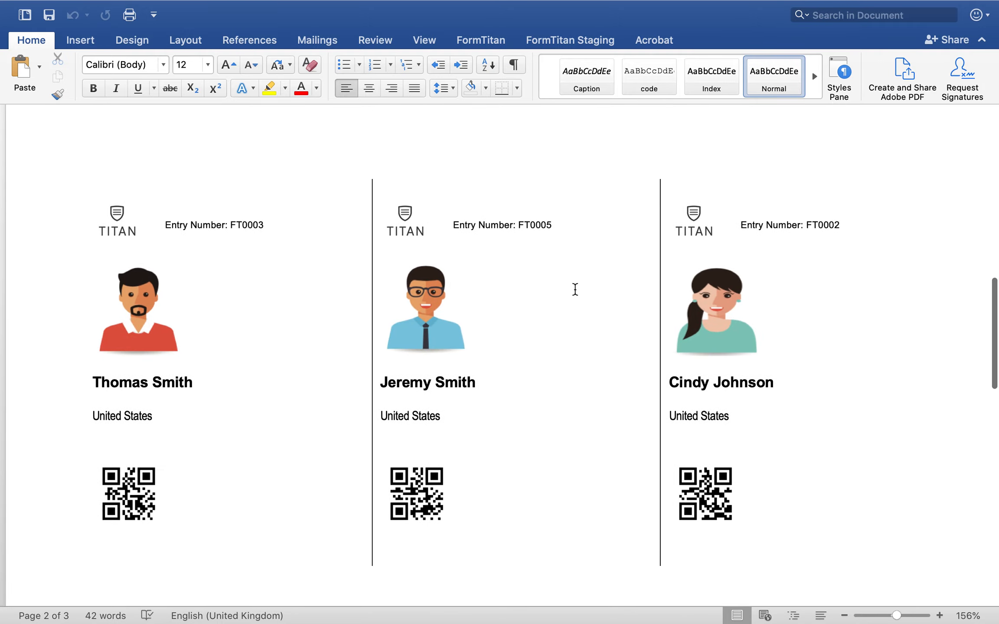
scroll(575, 290, down, 10)
scroll(576, 290, up, 1)
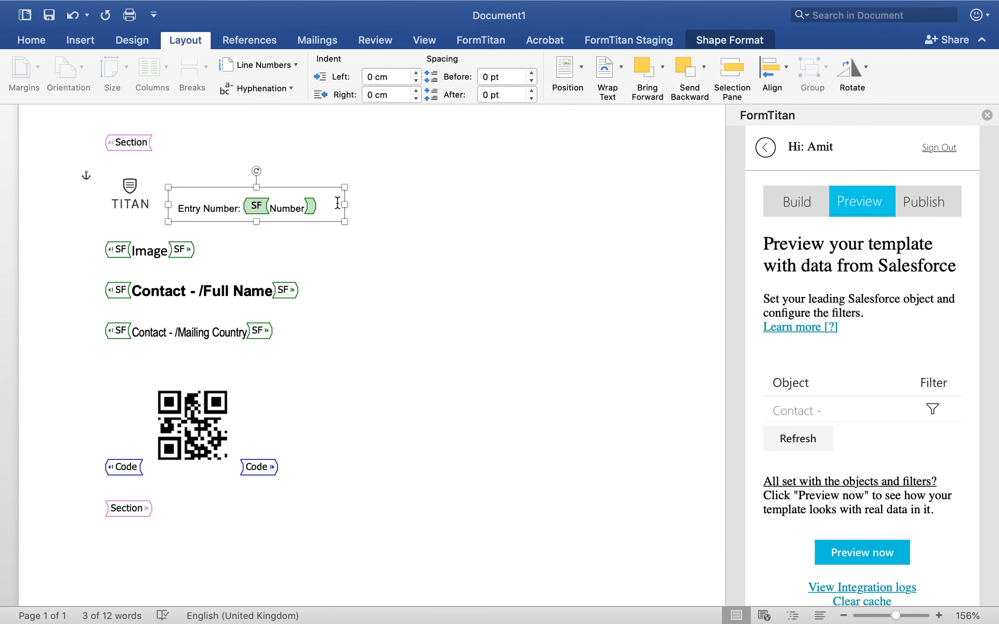
Step: Open the section settings for the entire badge template and save the Contact section with Multi-column and Auto page-break enabled
key(super+a)
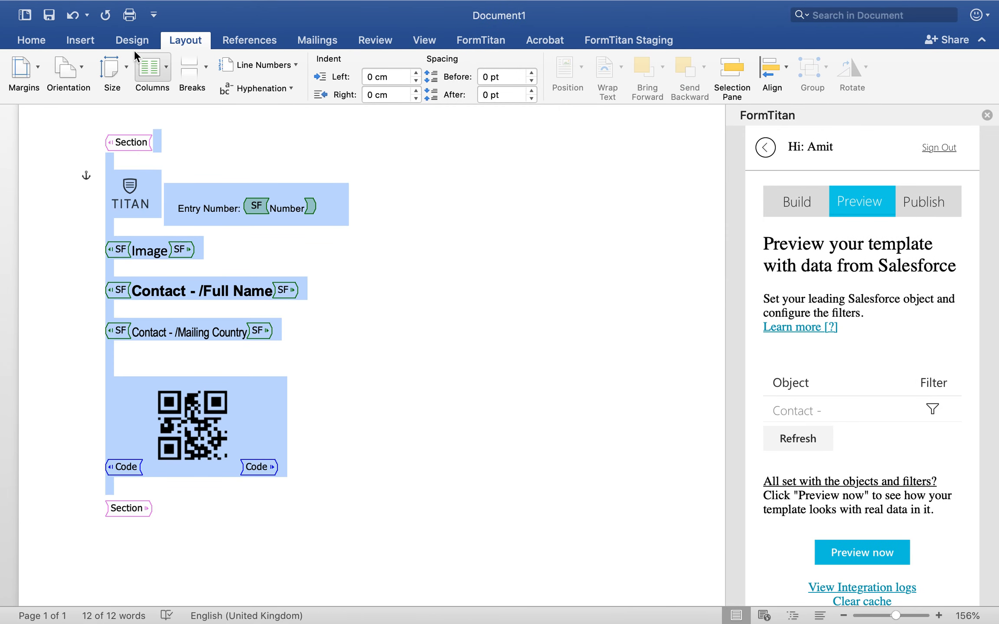
click(482, 40)
click(629, 40)
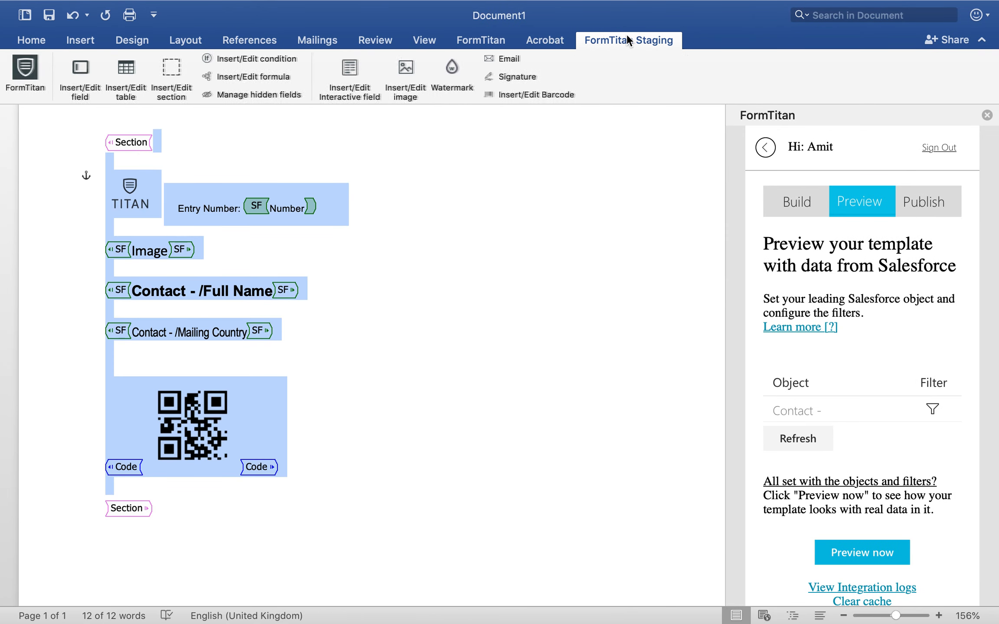
click(178, 66)
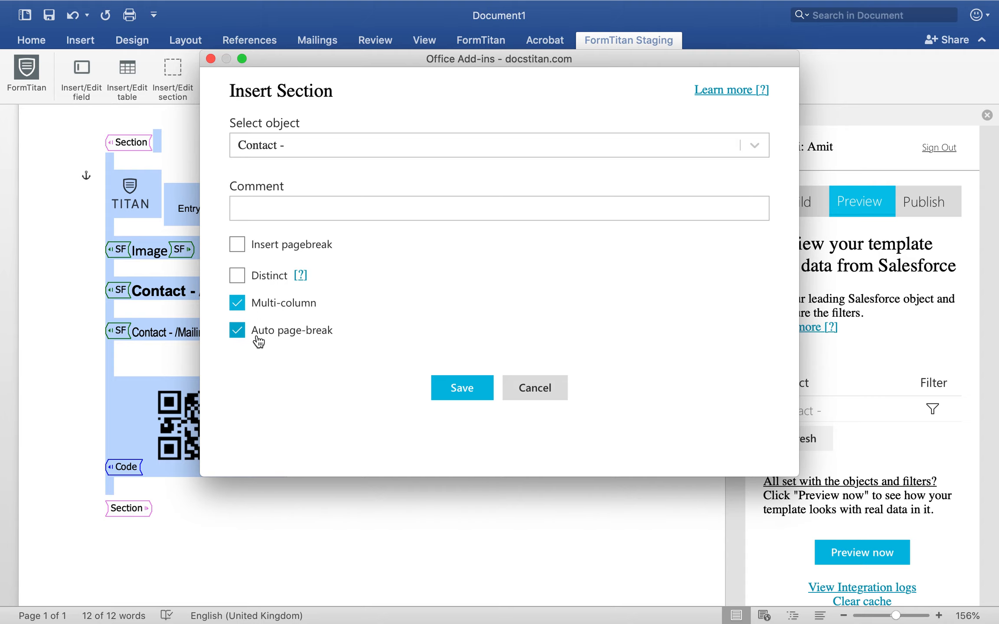
click(451, 389)
click(473, 366)
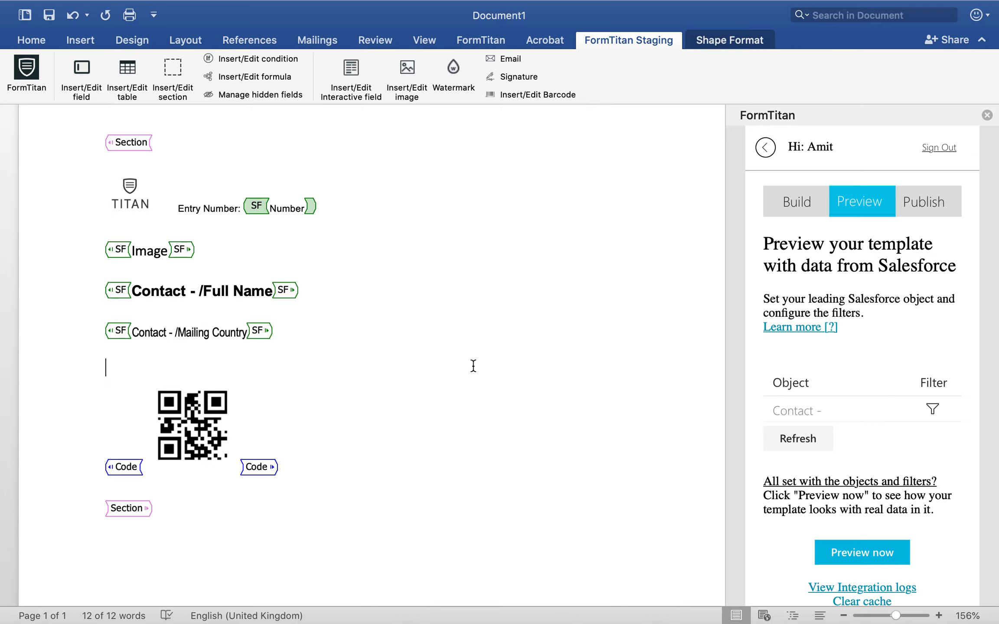